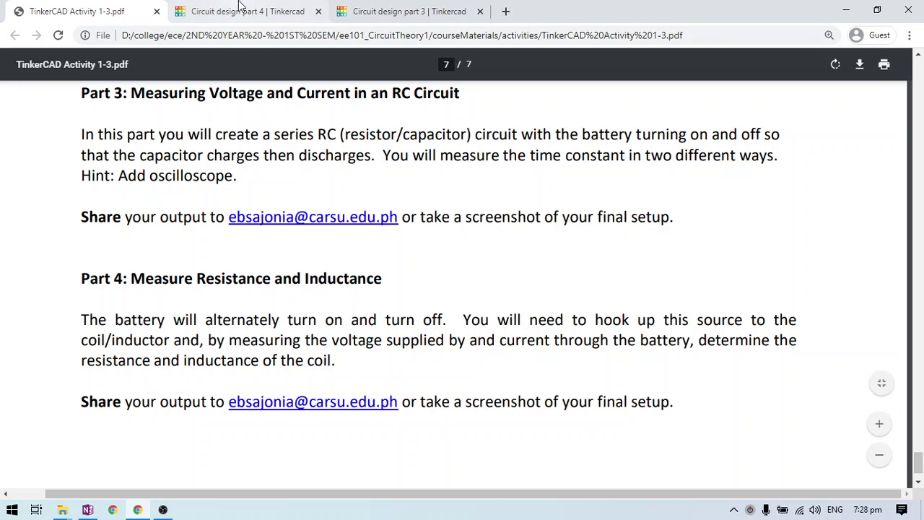
# Step: Search the components for "batter" and place a 9V battery in the part 4 circuit
pyautogui.hotkey('ctrl', 'Tab')
pyautogui.click(806, 177)
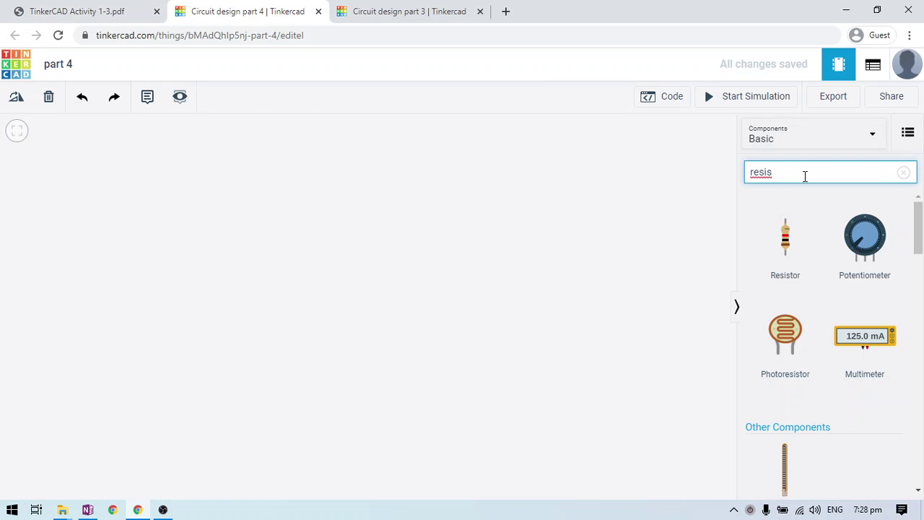
pyautogui.hotkey('ctrl', 'a')
pyautogui.press('BackSpace')
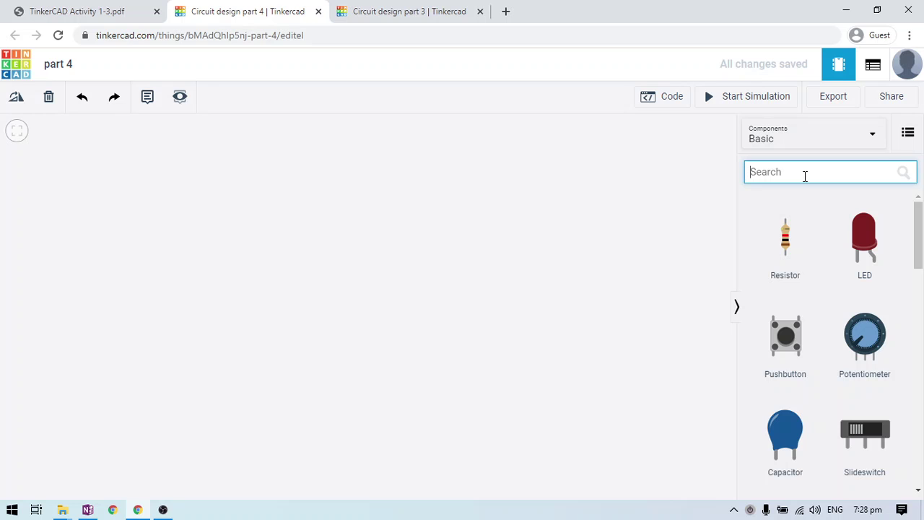
pyautogui.write('batter')
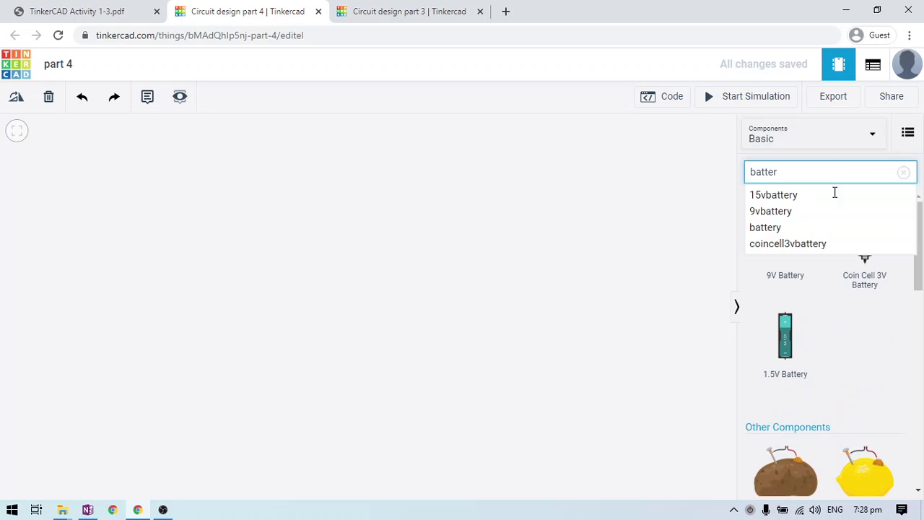
pyautogui.moveTo(812, 267); pyautogui.dragTo(354, 318)
# Step: Rotate the 9V battery so its terminals face right, and position it on the far left of the workplane
pyautogui.click(18, 107)
pyautogui.click(18, 106)
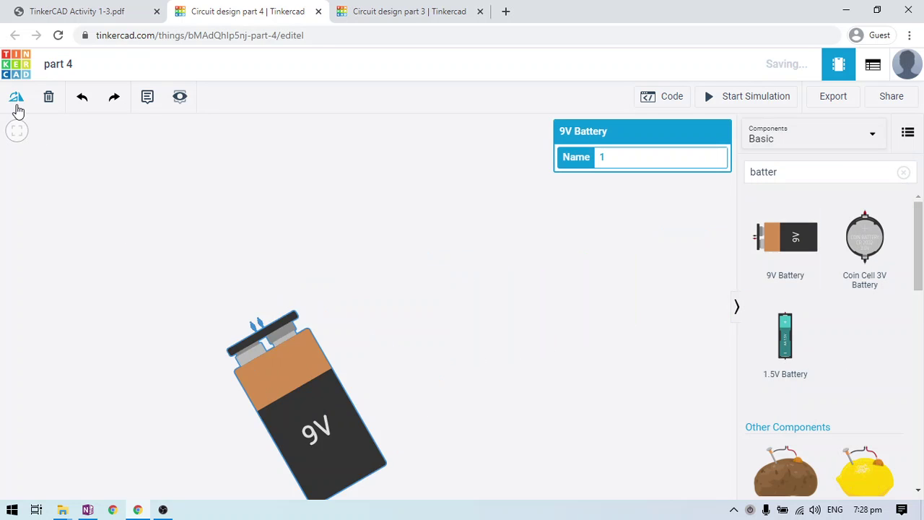
pyautogui.click(18, 107)
pyautogui.click(18, 106)
pyautogui.click(18, 106)
pyautogui.click(18, 106)
pyautogui.moveTo(108, 342); pyautogui.dragTo(90, 334)
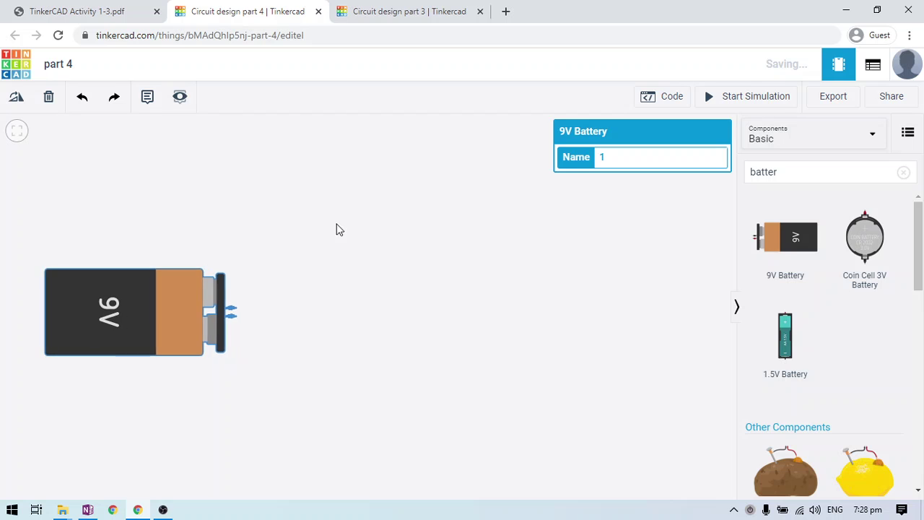
pyautogui.click(337, 229)
# Step: Search the components for "slide" and place a slideswitch to the right of the battery, slightly above its terminals
pyautogui.click(123, 8)
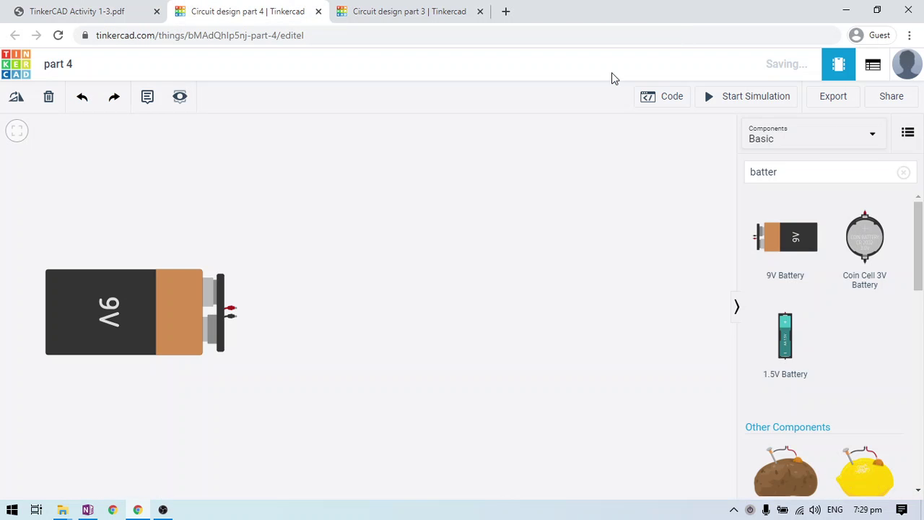
pyautogui.click(274, 11)
pyautogui.doubleClick(821, 171)
pyautogui.write('slide')
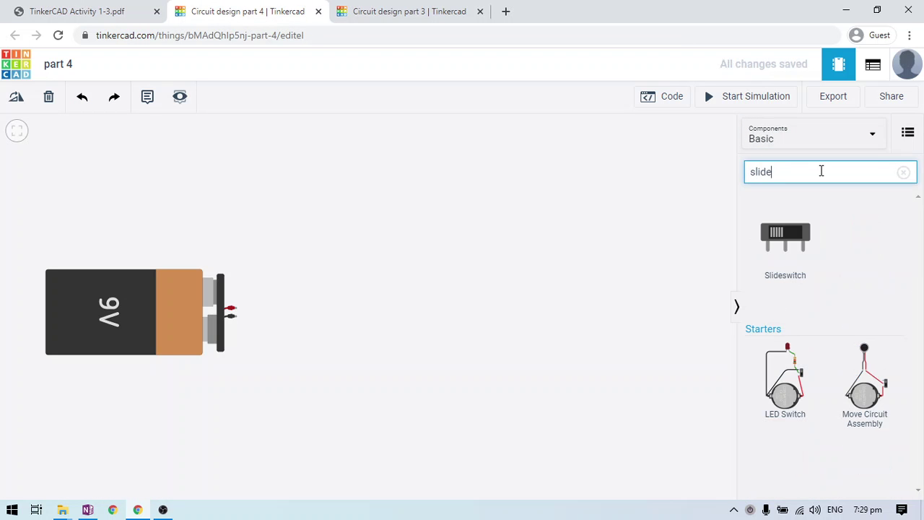
pyautogui.moveTo(764, 266); pyautogui.dragTo(397, 283)
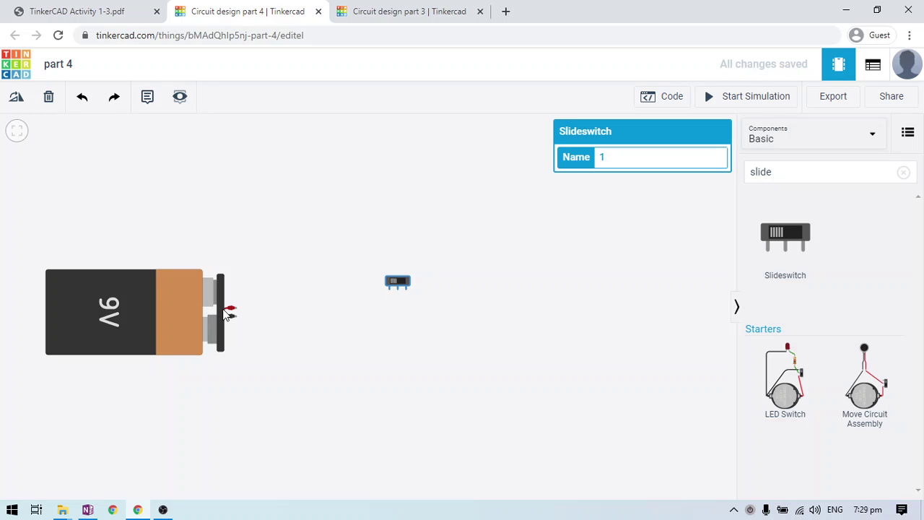
pyautogui.moveTo(401, 285); pyautogui.dragTo(419, 285)
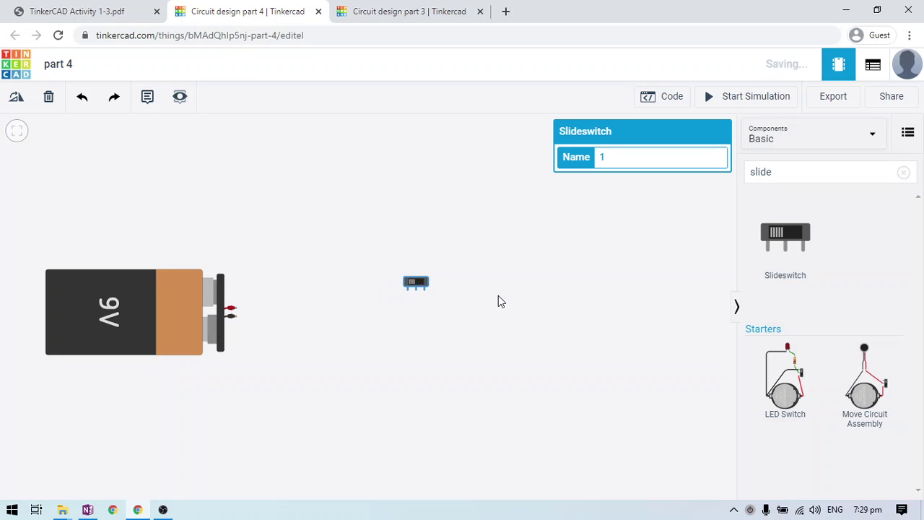
pyautogui.click(499, 296)
# Step: Search the components for "ind", place an inductor below the slideswitch, and rotate it to stand vertically
pyautogui.click(115, 11)
pyautogui.click(215, 10)
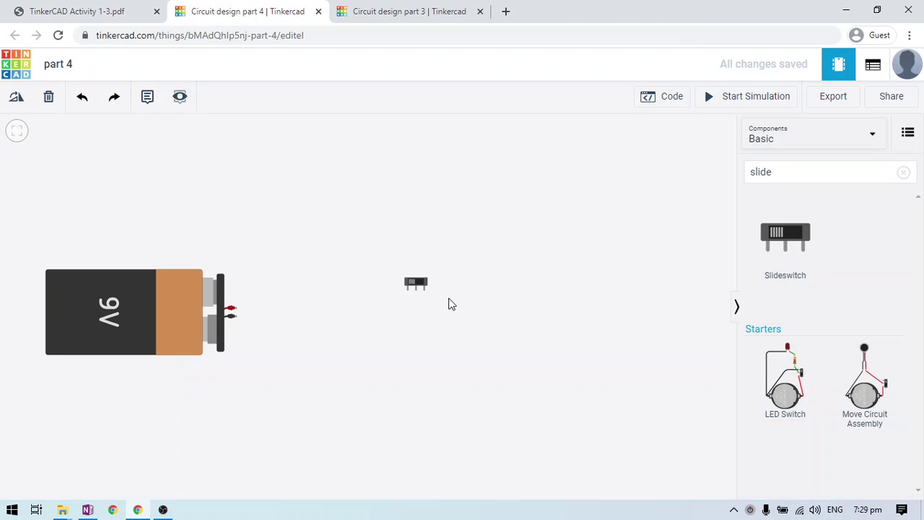
pyautogui.doubleClick(806, 169)
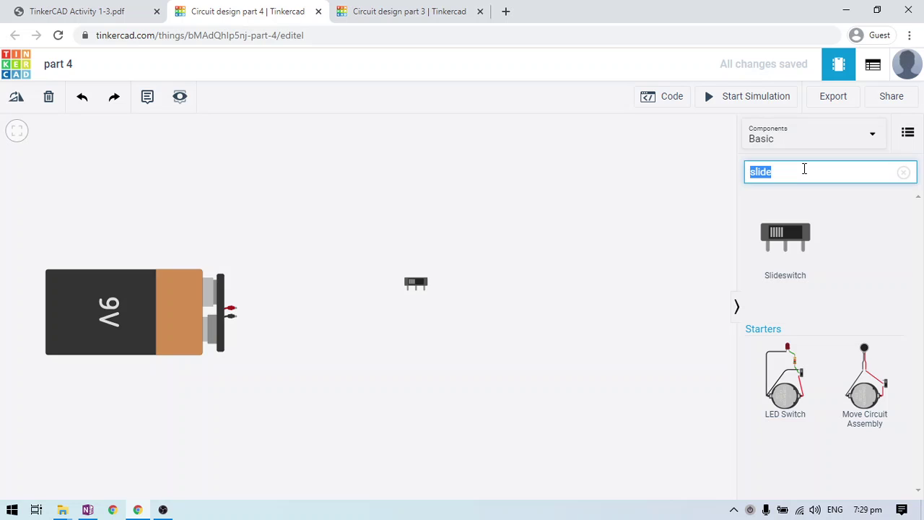
pyautogui.press('BackSpace')
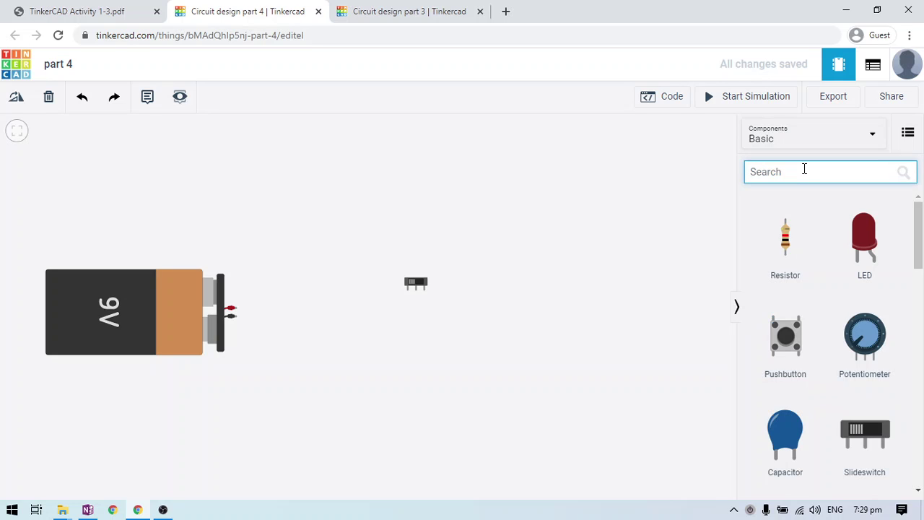
pyautogui.write('ind')
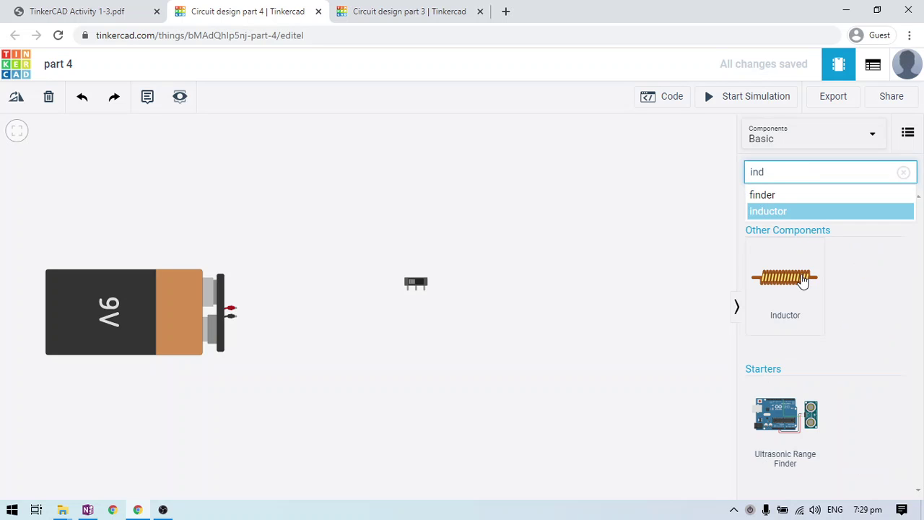
pyautogui.moveTo(785, 278); pyautogui.dragTo(431, 346)
pyautogui.click(18, 99)
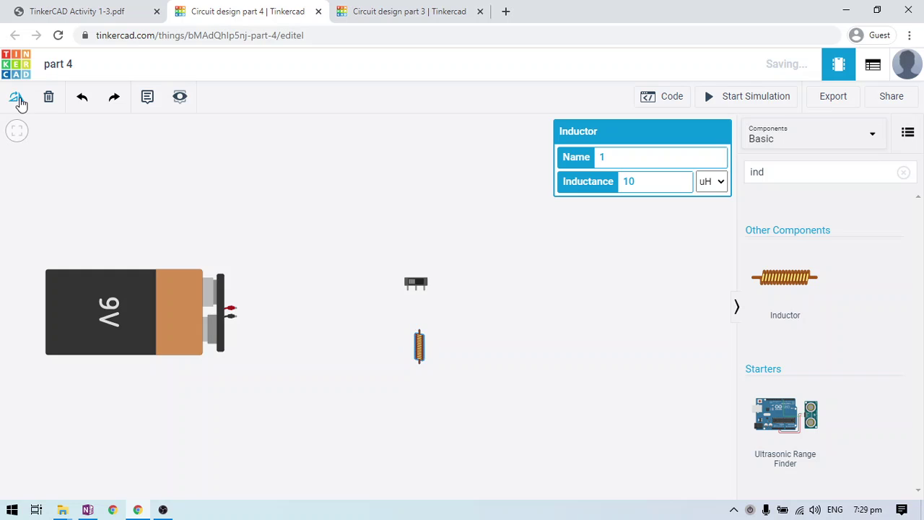
# Step: Reposition the slideswitch and inductor to line them up vertically, with a gap between them
pyautogui.click(429, 262)
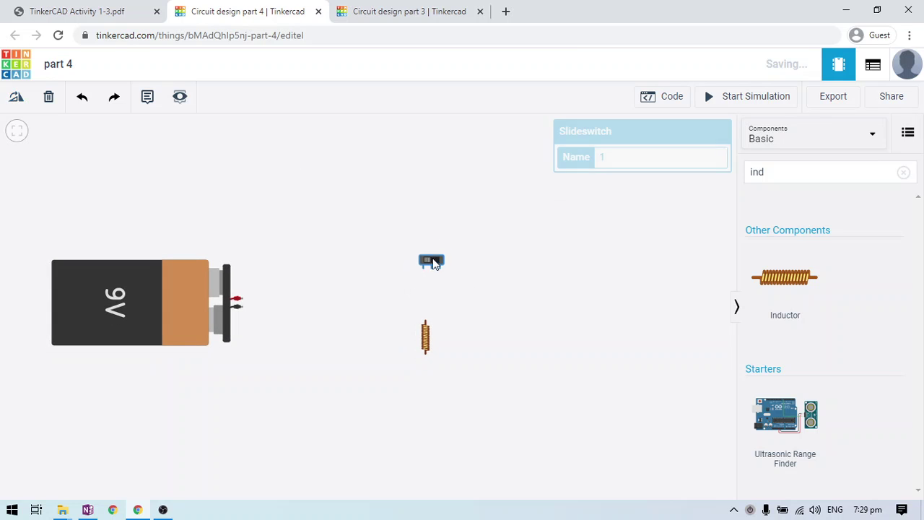
pyautogui.moveTo(442, 296); pyautogui.dragTo(435, 299)
pyautogui.moveTo(421, 335); pyautogui.dragTo(440, 329)
pyautogui.click(411, 312)
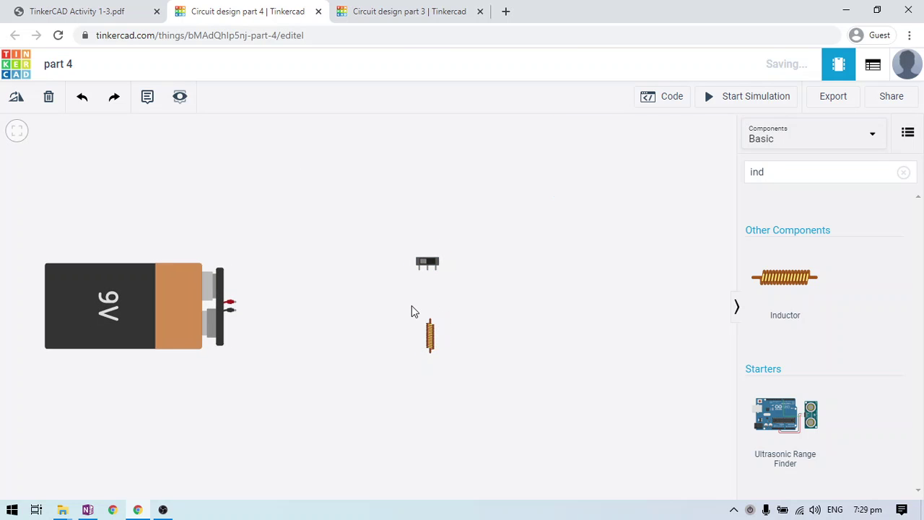
# Step: Wire the battery's positive terminal to the slideswitch's left terminal and colour the wire red
pyautogui.click(235, 304)
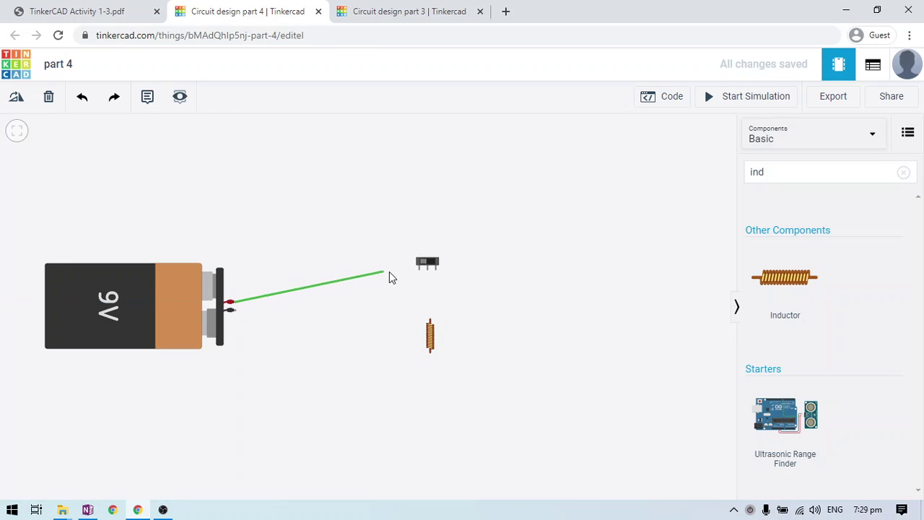
pyautogui.click(420, 269)
pyautogui.click(608, 158)
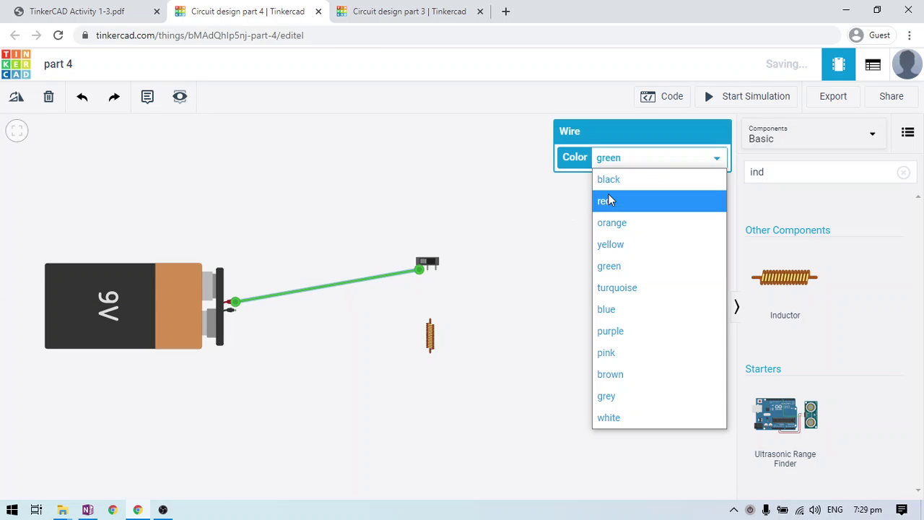
pyautogui.click(612, 202)
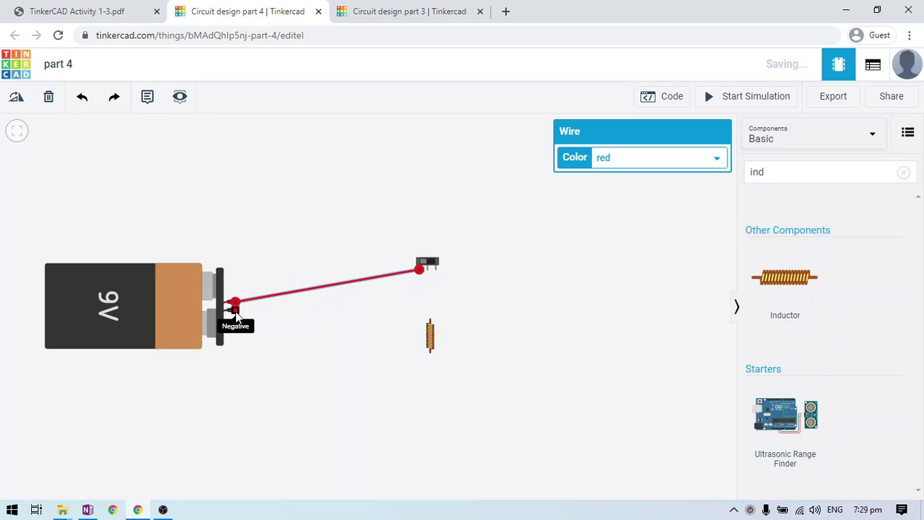
pyautogui.click(180, 419)
pyautogui.click(163, 510)
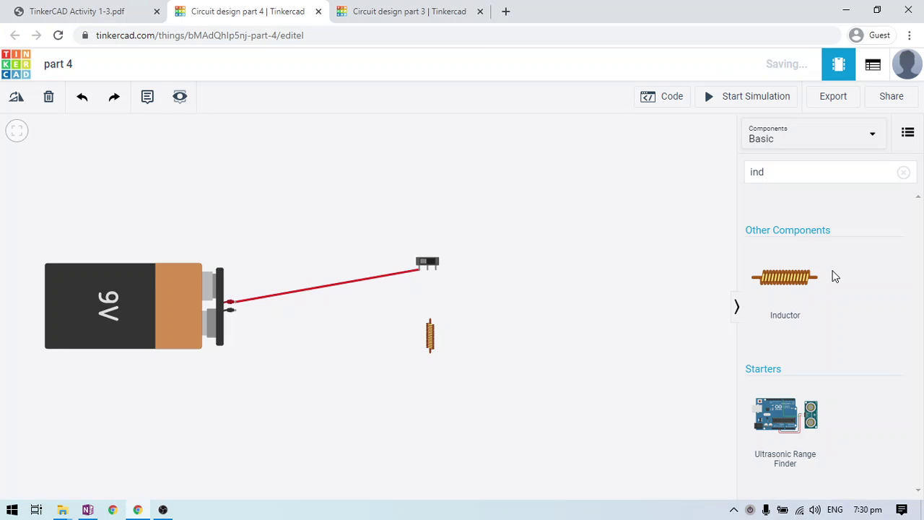
# Step: Move the inductor closer beneath the slideswitch and wire its upper end to the switch's middle terminal
pyautogui.click(429, 324)
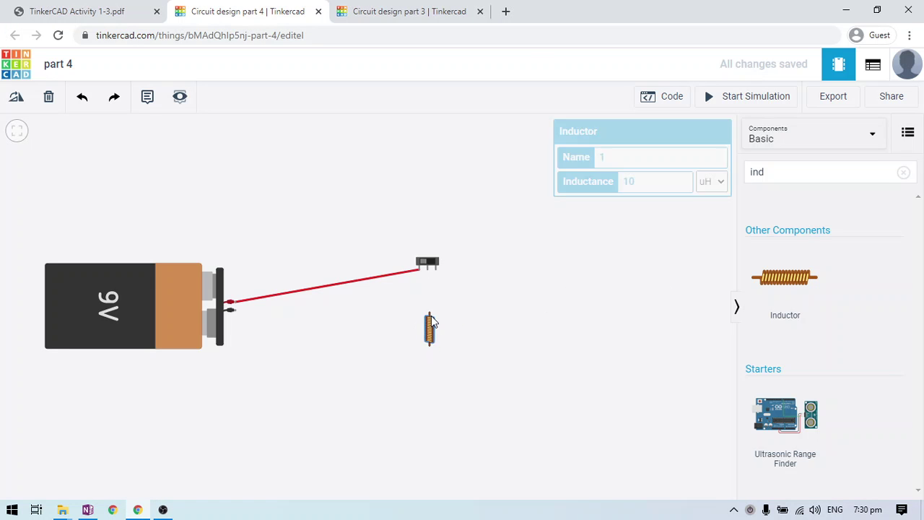
pyautogui.moveTo(431, 323); pyautogui.dragTo(430, 310)
pyautogui.click(432, 272)
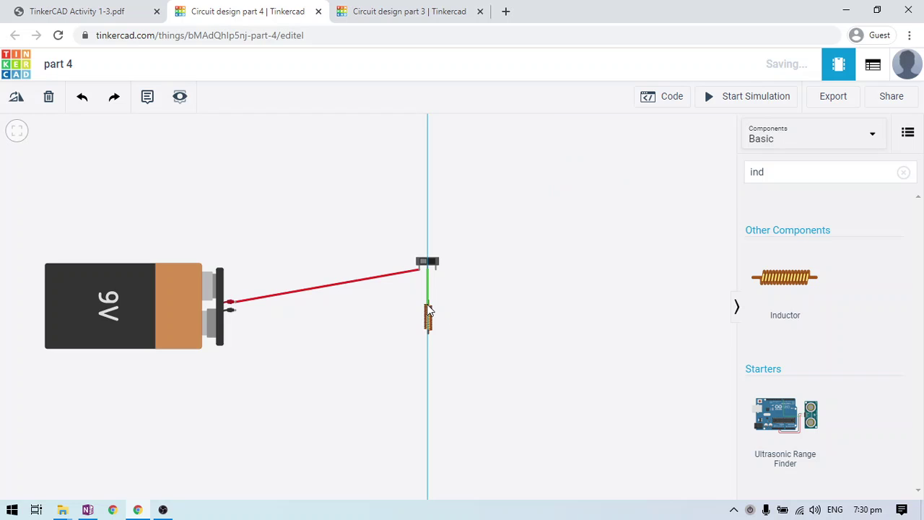
pyautogui.click(428, 302)
# Step: Wire the battery's negative terminal to the inductor's lower end, with one bend point below the components
pyautogui.click(237, 312)
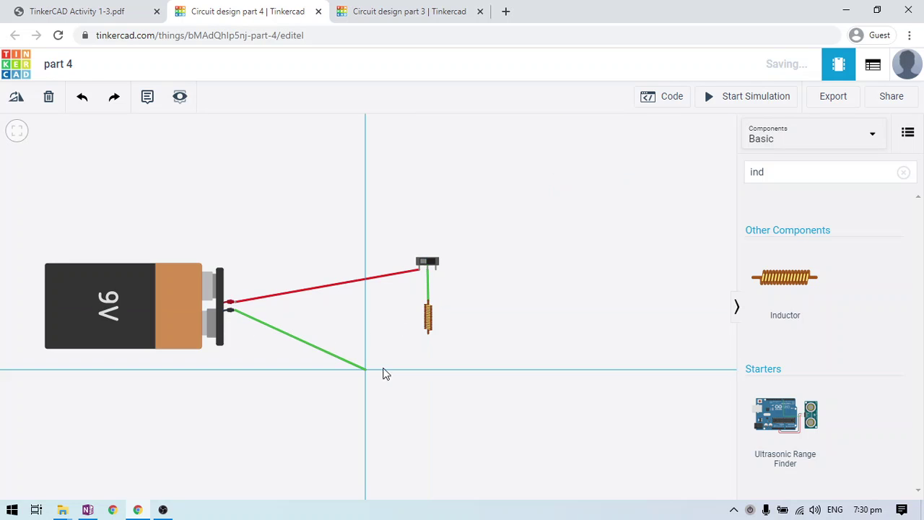
pyautogui.click(365, 369)
pyautogui.click(428, 333)
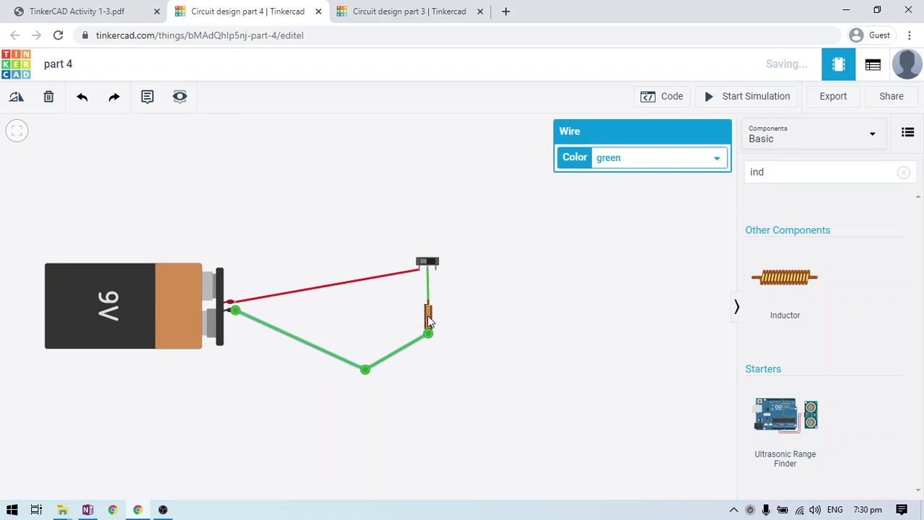
pyautogui.click(486, 301)
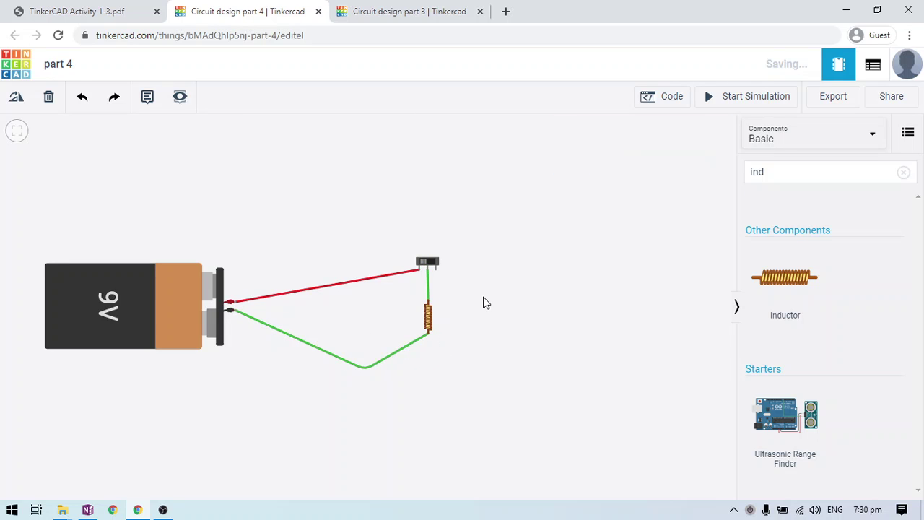
# Step: Set the colour of the wire between the battery's negative terminal and the inductor to black
pyautogui.click(425, 338)
pyautogui.click(794, 170)
pyautogui.click(695, 163)
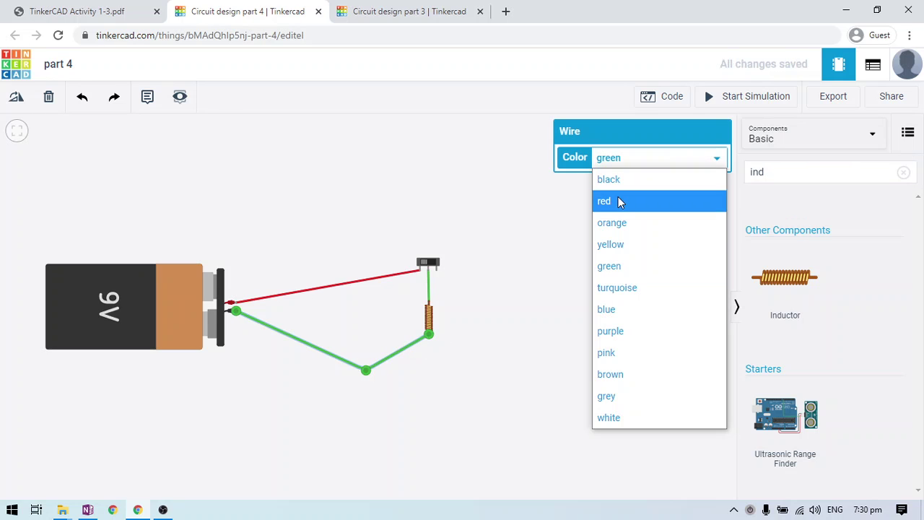
pyautogui.click(614, 180)
pyautogui.click(442, 281)
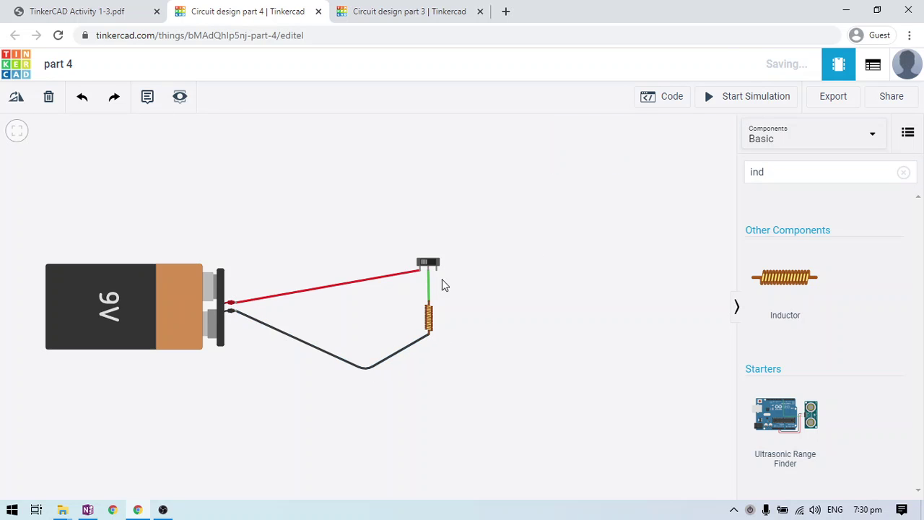
# Step: Move the black wire's bend point upward, closer to the level of the inductor's lower end
pyautogui.click(366, 368)
pyautogui.moveTo(366, 369); pyautogui.dragTo(358, 340)
pyautogui.click(396, 368)
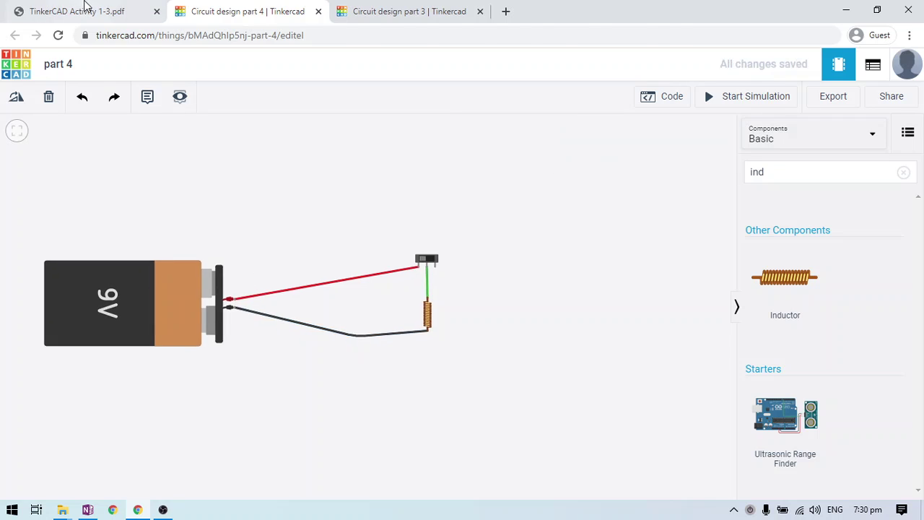
# Step: Review the Part 4 instructions on measuring resistance and inductance in the TinkerCAD Activity PDF, and return to the circuit
pyautogui.click(80, 11)
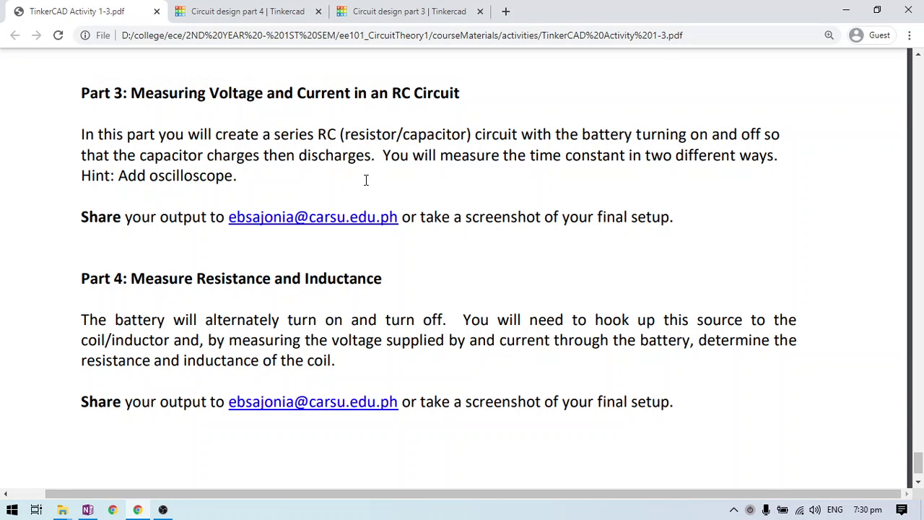
pyautogui.click(218, 10)
pyautogui.click(58, 11)
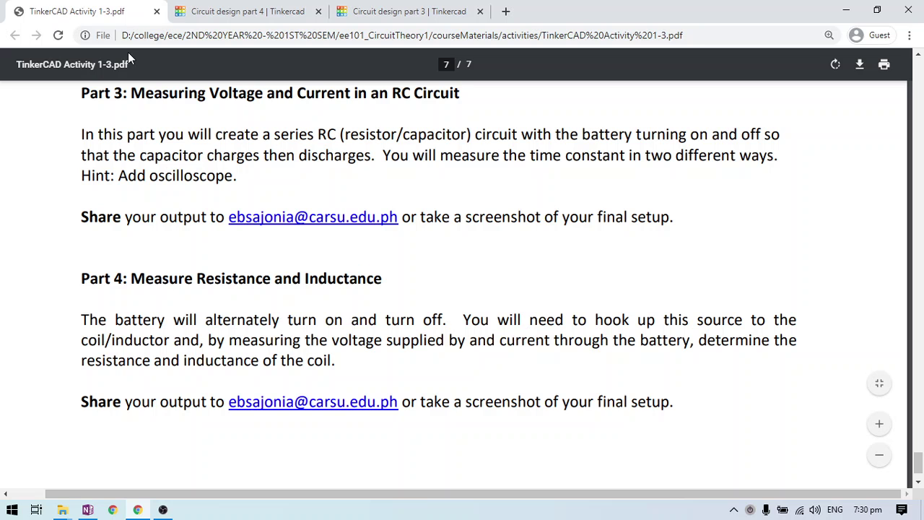
pyautogui.click(216, 11)
pyautogui.click(93, 8)
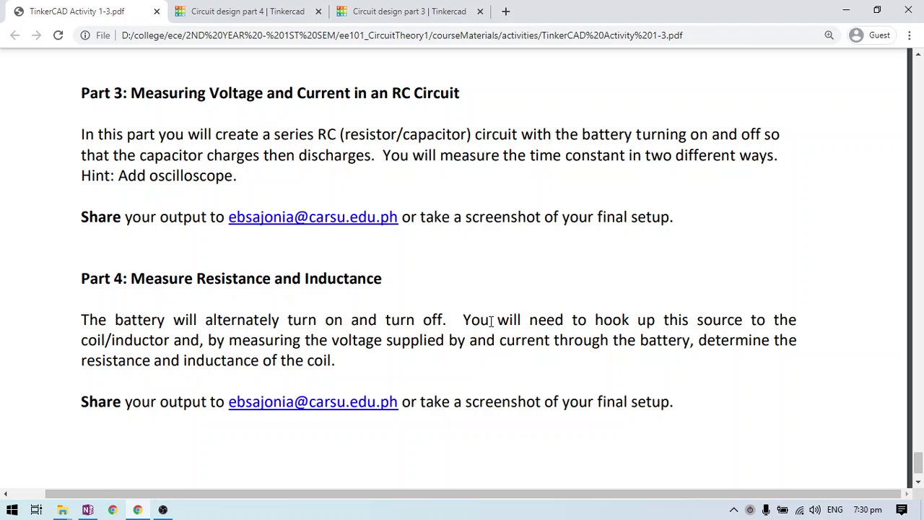
pyautogui.click(239, 11)
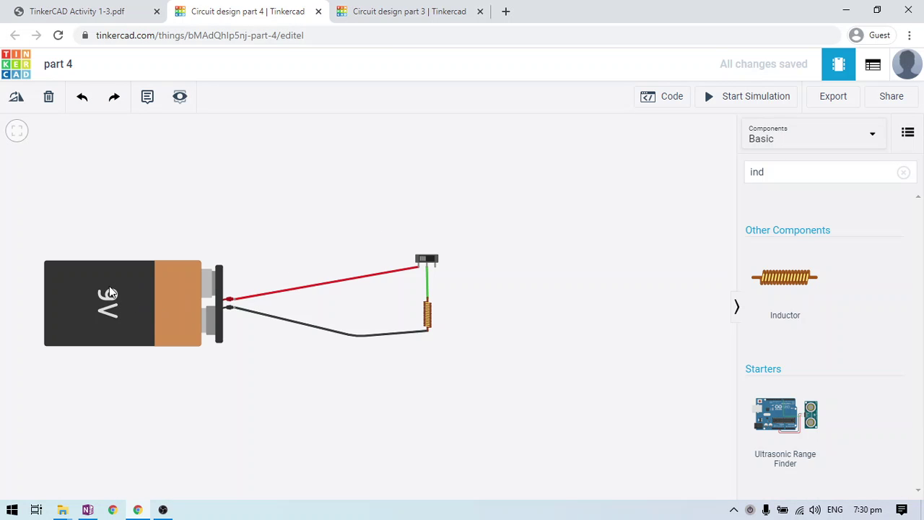
# Step: Search the components for "multi" and place a multimeter above the red wire between the battery and the slideswitch
pyautogui.click(786, 174)
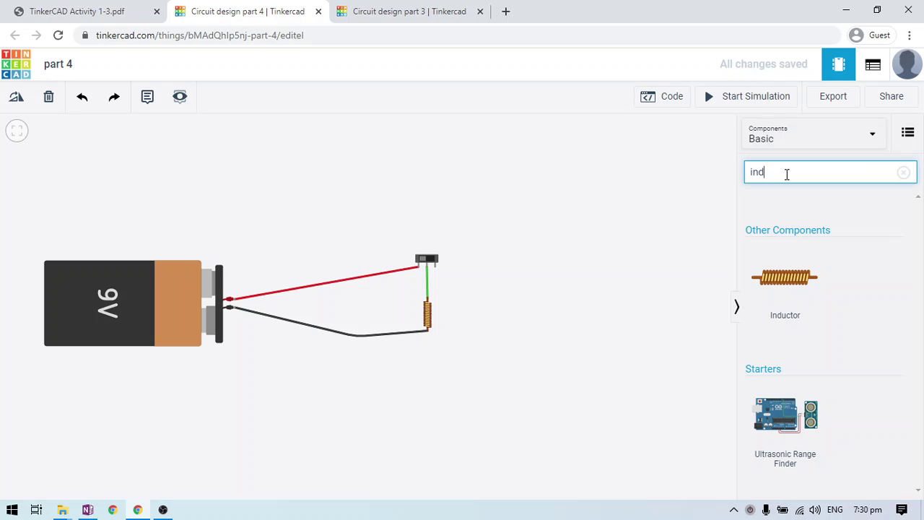
pyautogui.press('BackSpace')
pyautogui.press('BackSpace')
pyautogui.press('BackSpace')
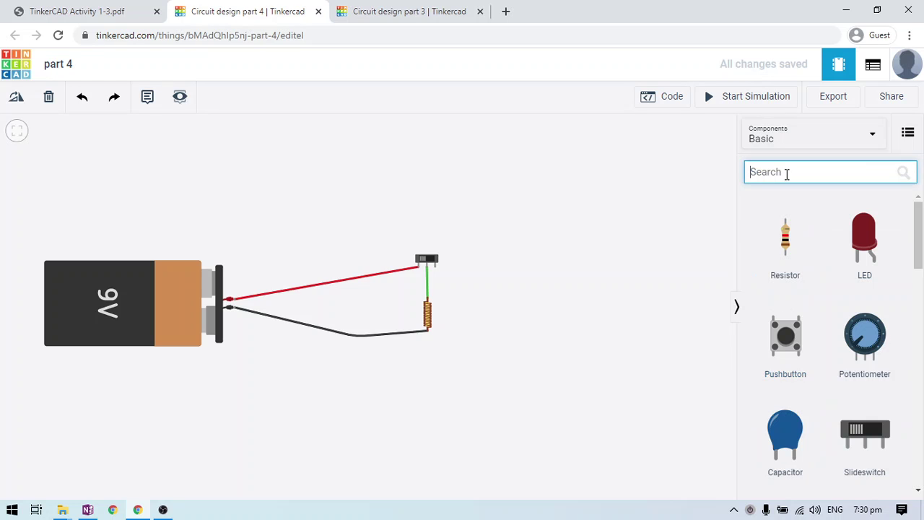
pyautogui.write('am')
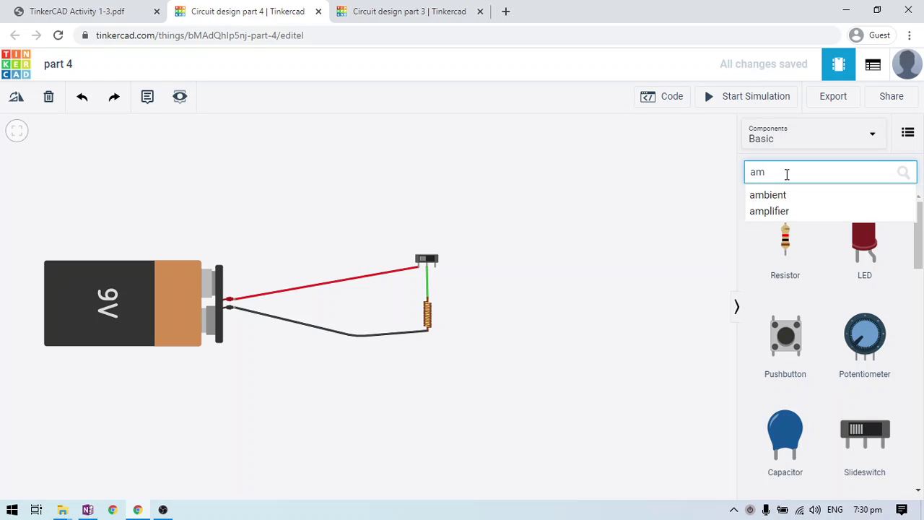
pyautogui.press('BackSpace')
pyautogui.press('BackSpace')
pyautogui.write('multi')
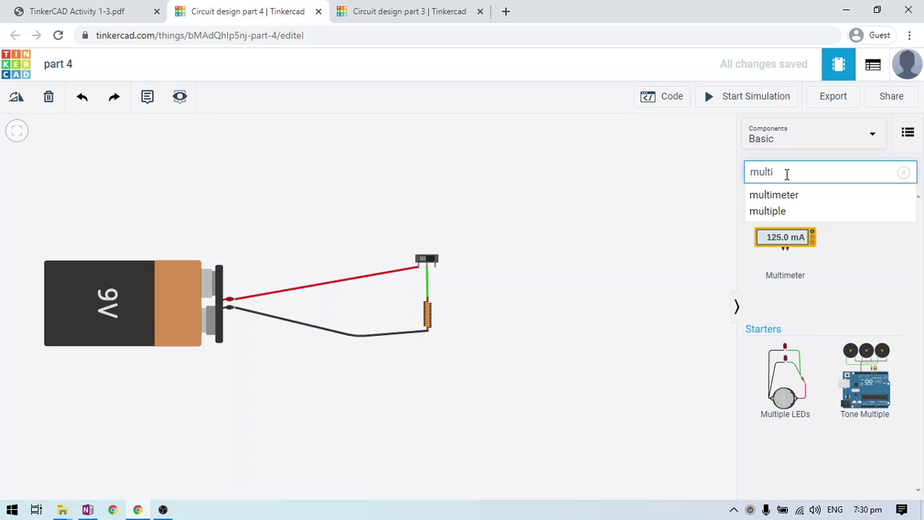
pyautogui.moveTo(802, 258); pyautogui.dragTo(333, 259)
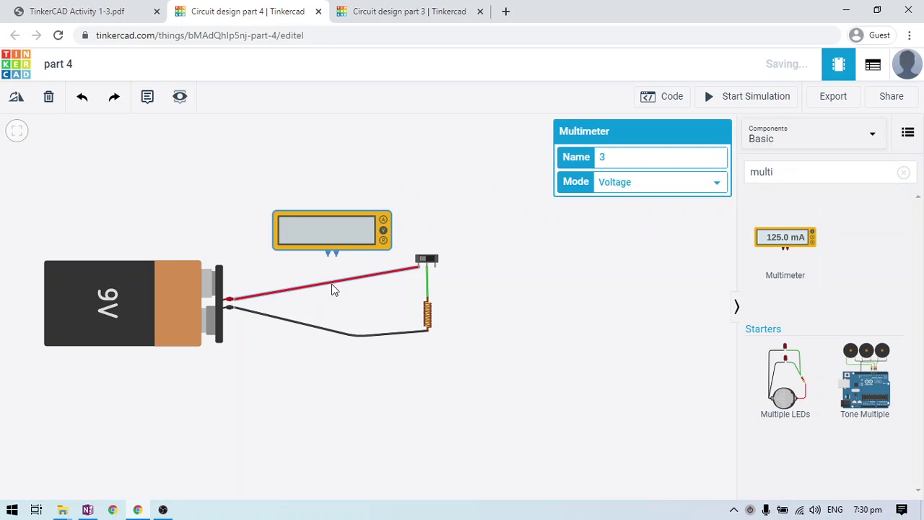
# Step: Reconnect the battery's red wire to the multimeter's positive terminal and wire its negative terminal to the slideswitch's left terminal, with one bend point
pyautogui.click(333, 288)
pyautogui.moveTo(419, 269); pyautogui.dragTo(329, 259)
pyautogui.hotkey('ctrl', 'z')
pyautogui.moveTo(420, 266)
pyautogui.mouseDown()
pyautogui.moveTo(379, 269)
pyautogui.moveTo(336, 258)
pyautogui.moveTo(386, 272)
pyautogui.moveTo(419, 266)
pyautogui.mouseUp()
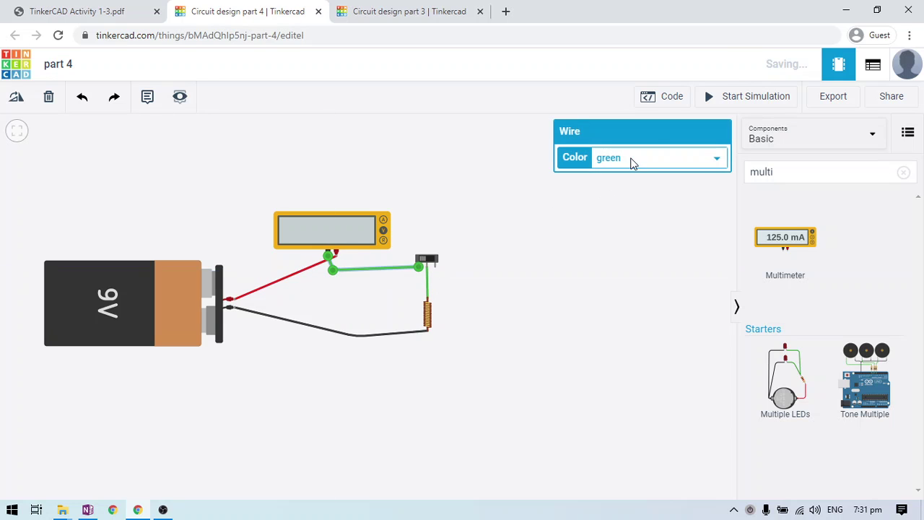
# Step: Set the colour of the wire between the multimeter and the slideswitch to black
pyautogui.click(633, 160)
pyautogui.click(623, 178)
pyautogui.click(621, 202)
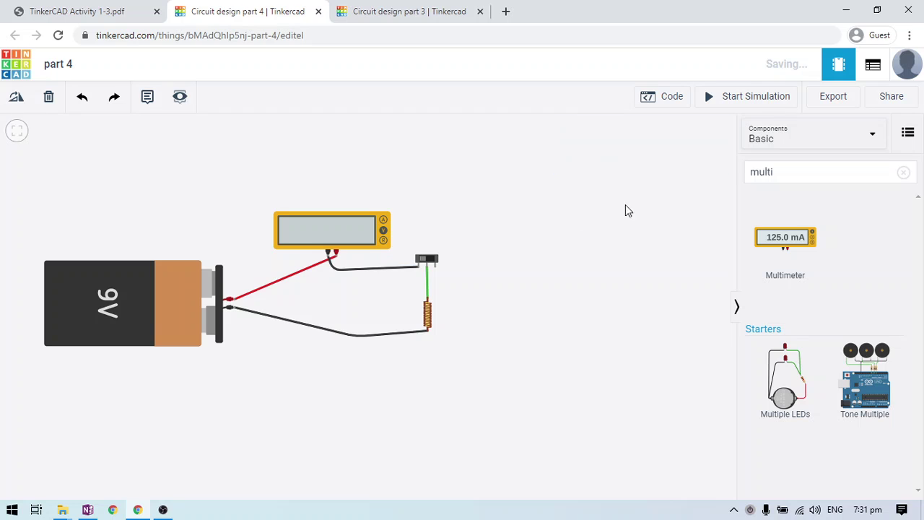
# Step: Search for "multi" again and place a second multimeter to the right of the inductor
pyautogui.click(804, 179)
pyautogui.doubleClick(804, 178)
pyautogui.press('BackSpace')
pyautogui.write('multi')
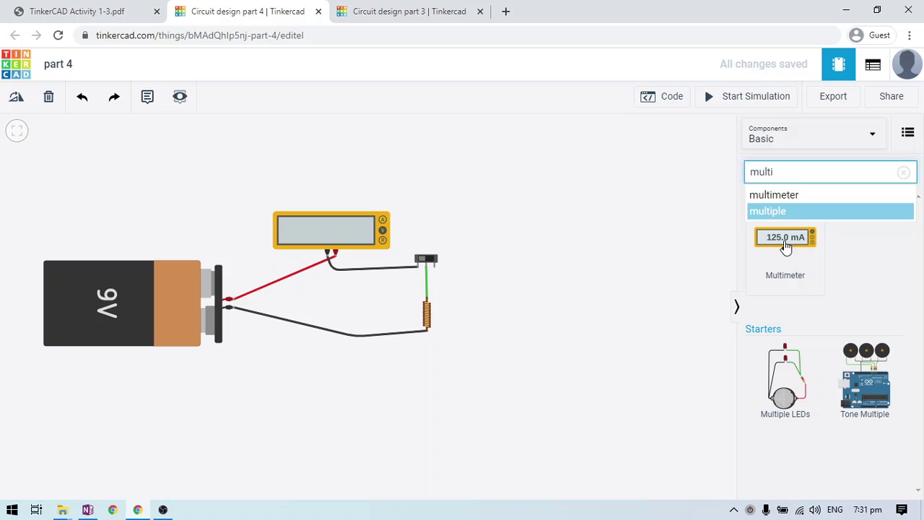
pyautogui.moveTo(785, 241); pyautogui.dragTo(529, 307)
pyautogui.moveTo(535, 345); pyautogui.dragTo(529, 343)
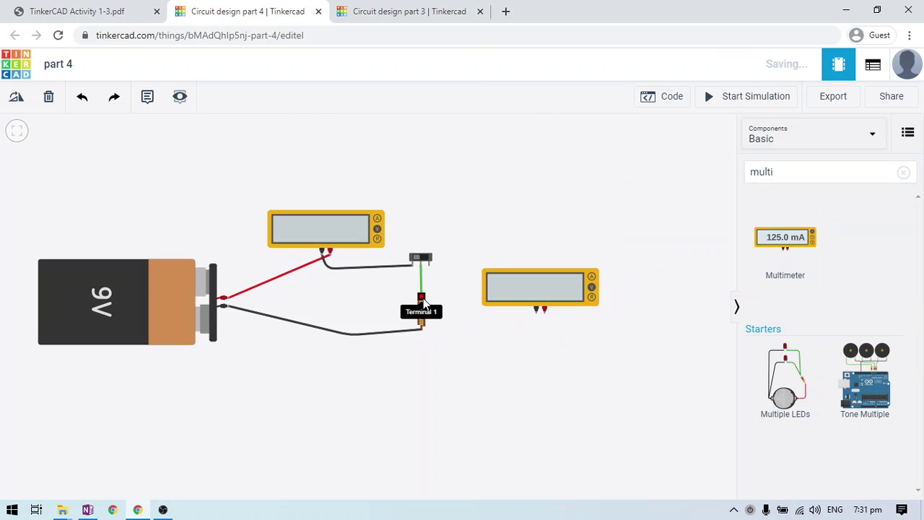
# Step: Wire the second multimeter across the inductor, with its positive terminal to the upper end and its negative terminal to the lower end
pyautogui.click(422, 297)
pyautogui.click(536, 312)
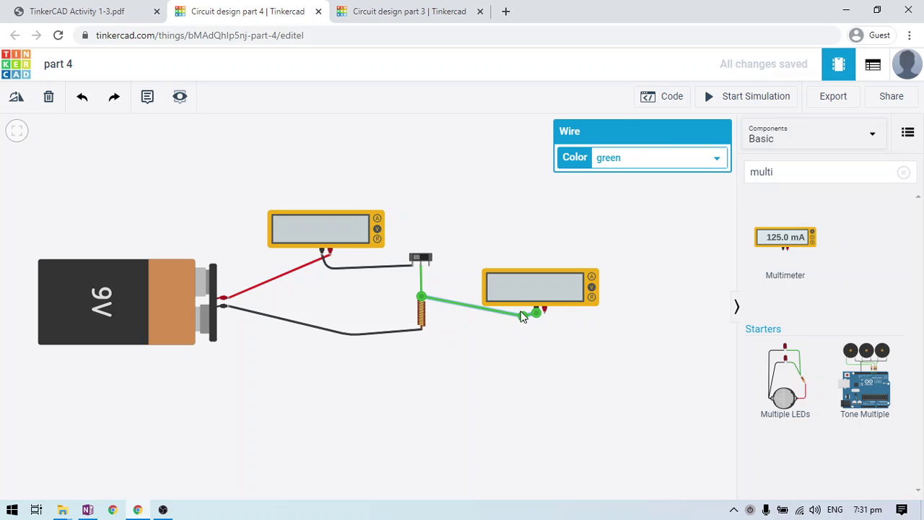
pyautogui.moveTo(536, 313)
pyautogui.mouseDown()
pyautogui.moveTo(545, 312)
pyautogui.moveTo(528, 318)
pyautogui.moveTo(543, 329)
pyautogui.mouseUp()
pyautogui.click(536, 314)
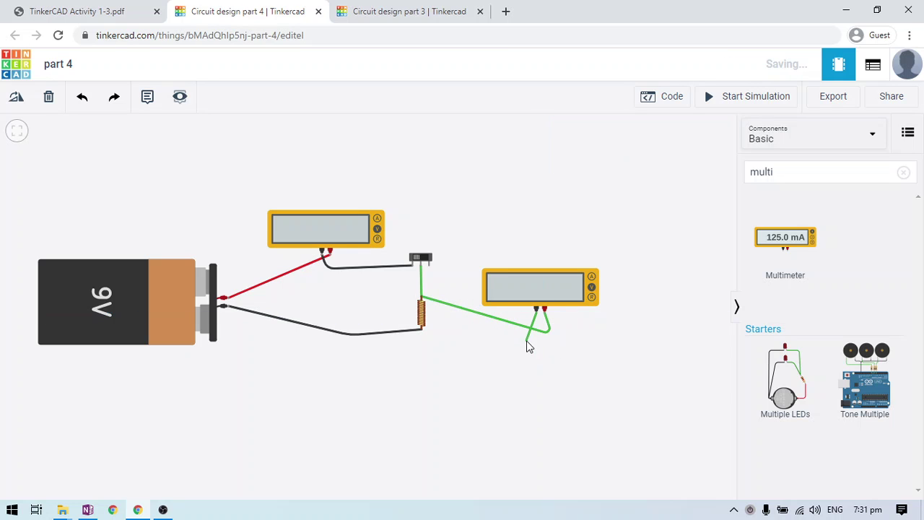
pyautogui.click(526, 340)
pyautogui.click(422, 330)
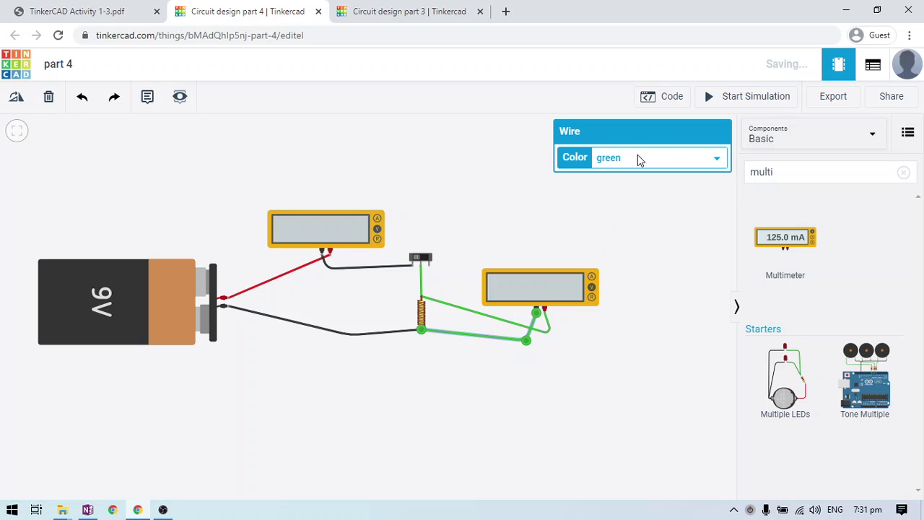
# Step: Colour the second multimeter's negative wire black and its positive wire red
pyautogui.click(637, 159)
pyautogui.click(626, 184)
pyautogui.click(475, 315)
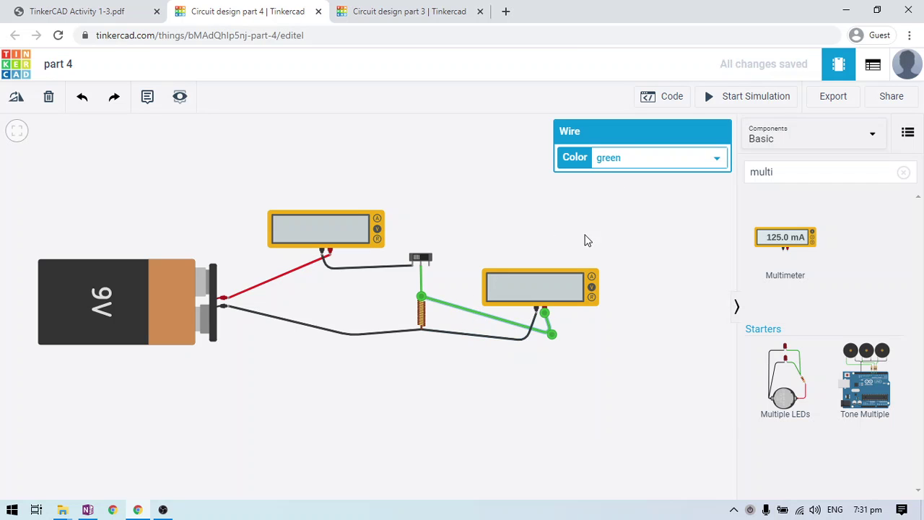
pyautogui.click(626, 160)
pyautogui.click(611, 200)
pyautogui.click(633, 250)
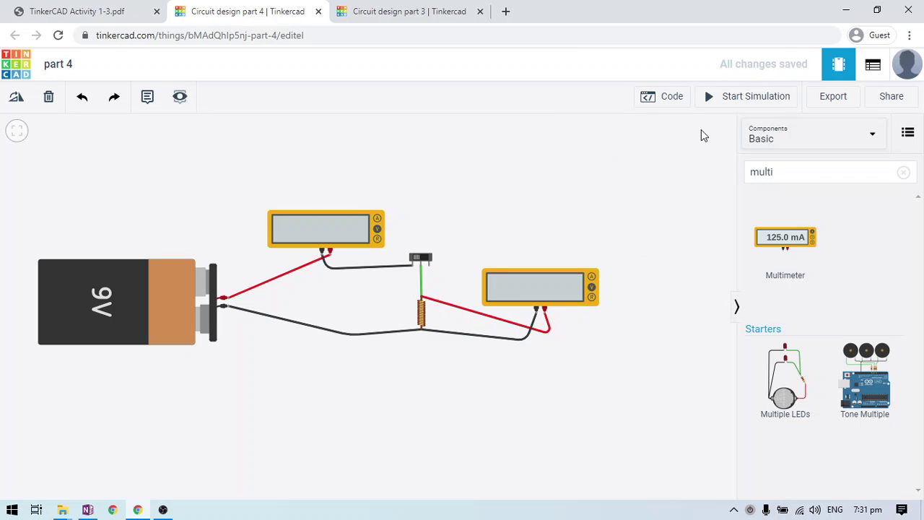
# Step: Run the simulation, switch the multimeter between the battery and the slideswitch to current (A) mode, and restart the simulation
pyautogui.click(719, 99)
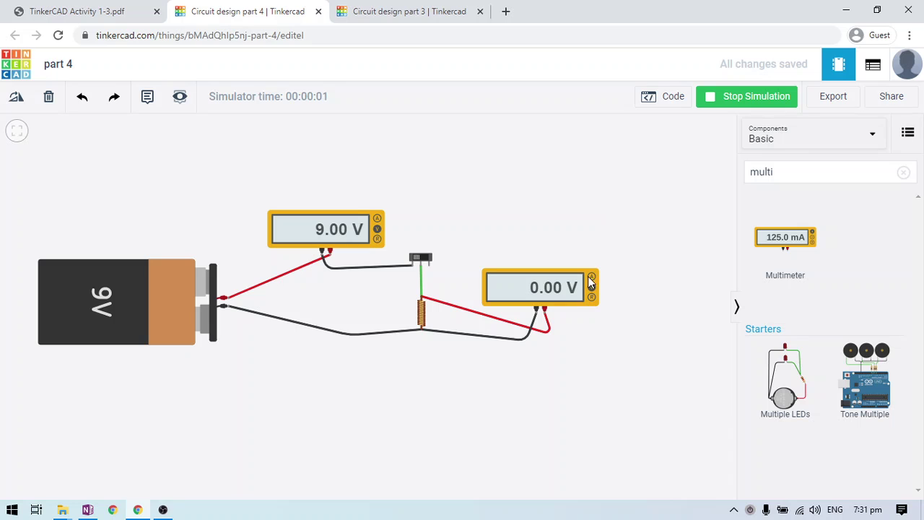
pyautogui.click(377, 218)
pyautogui.click(543, 196)
pyautogui.click(751, 96)
pyautogui.click(750, 97)
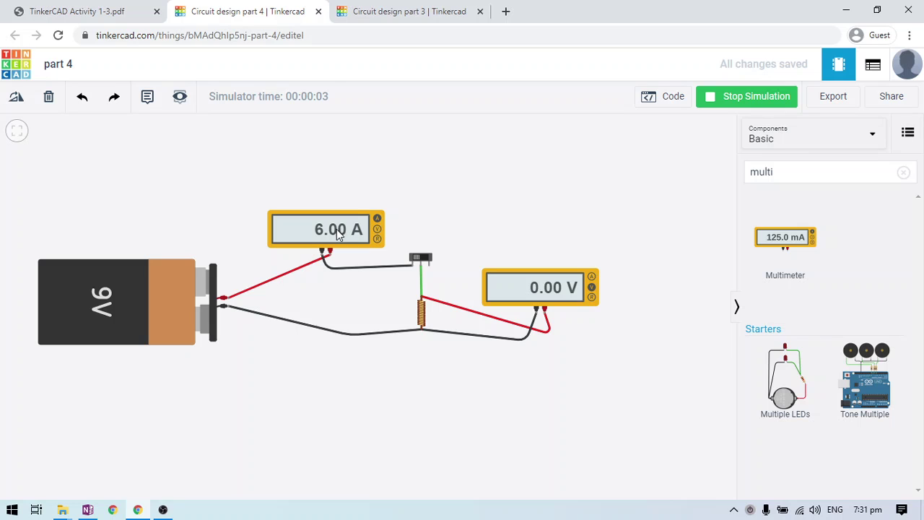
# Step: Set the inductor's inductance to 100 mH
pyautogui.click(422, 306)
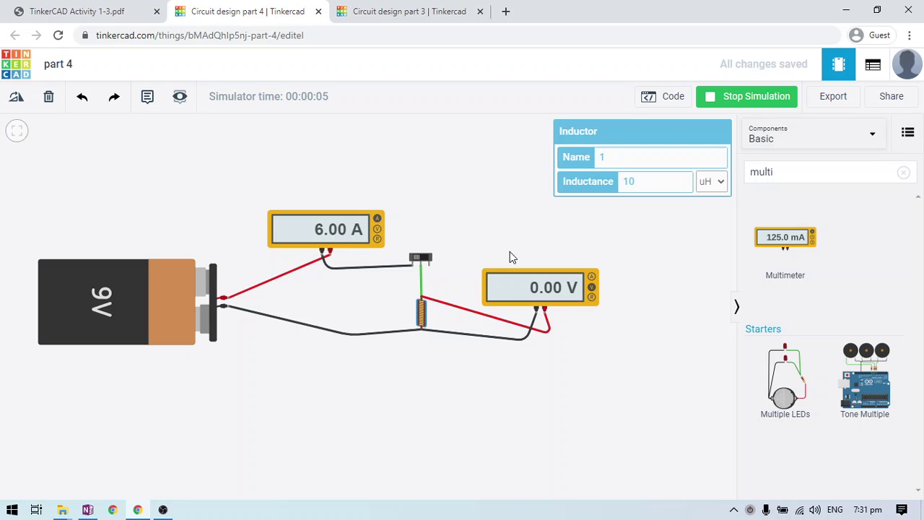
pyautogui.click(707, 182)
pyautogui.click(707, 269)
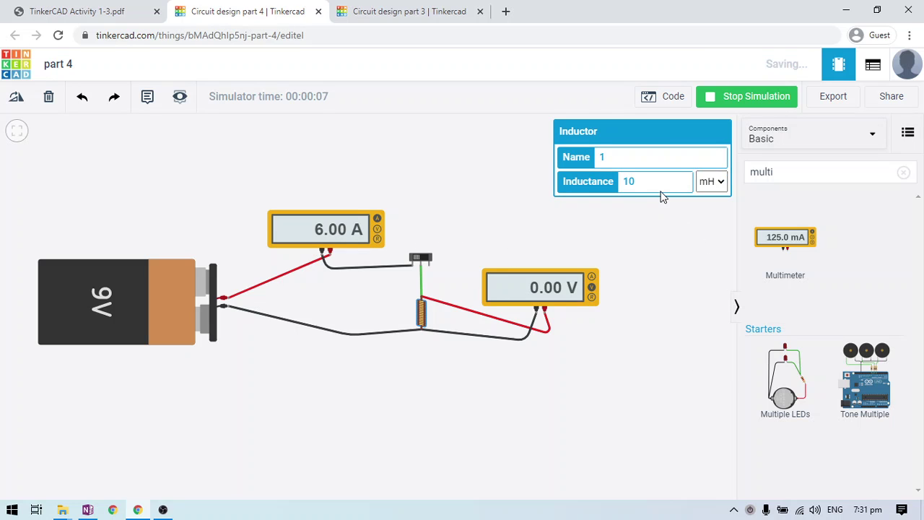
pyautogui.click(660, 183)
pyautogui.click(662, 262)
# Step: Stop and restart the simulation several times to observe both multimeter readings with the changed inductance
pyautogui.click(722, 98)
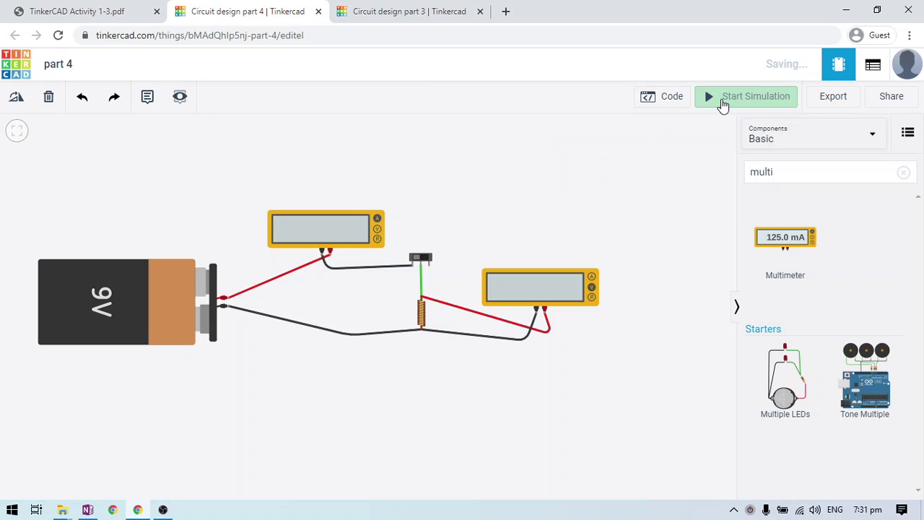
pyautogui.click(722, 102)
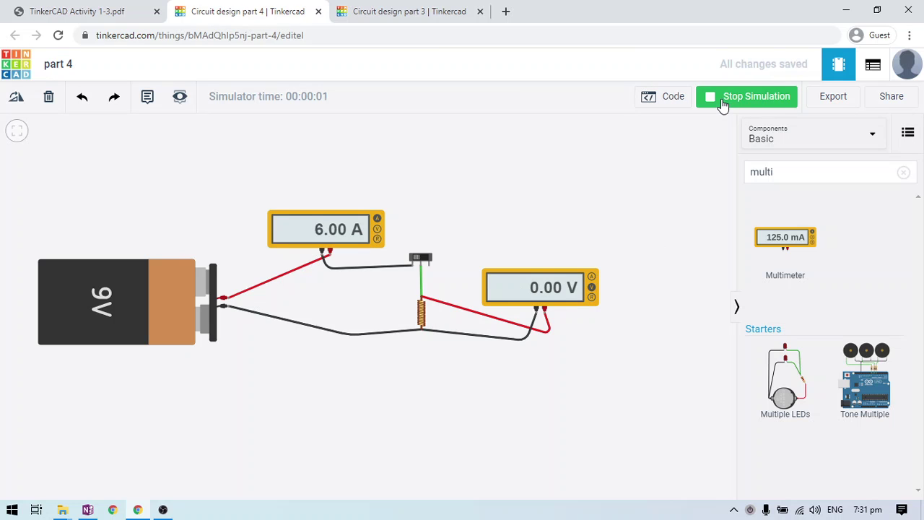
pyautogui.click(722, 104)
pyautogui.click(722, 103)
pyautogui.click(726, 100)
pyautogui.click(726, 99)
pyautogui.click(729, 105)
pyautogui.click(729, 106)
# Step: Check the Part 4 instructions in the TinkerCAD Activity PDF against the inductor's settings in the circuit
pyautogui.click(98, 10)
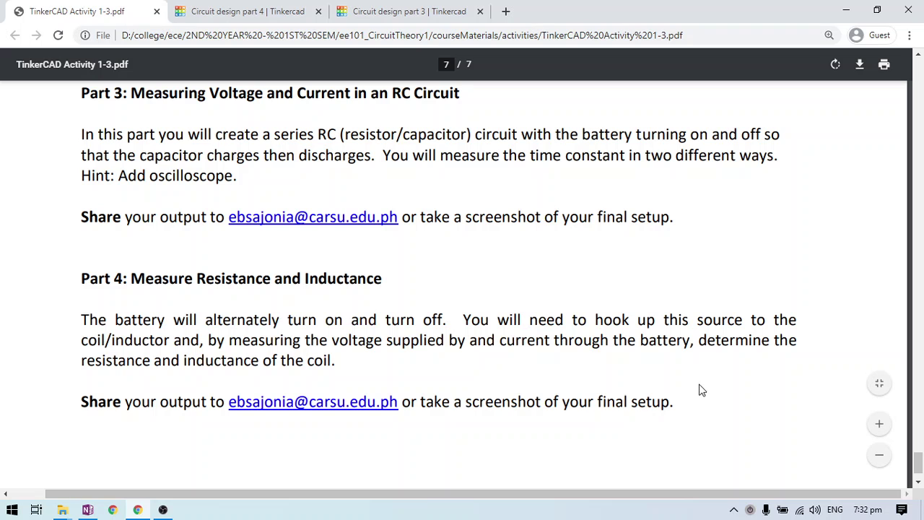
pyautogui.click(221, 13)
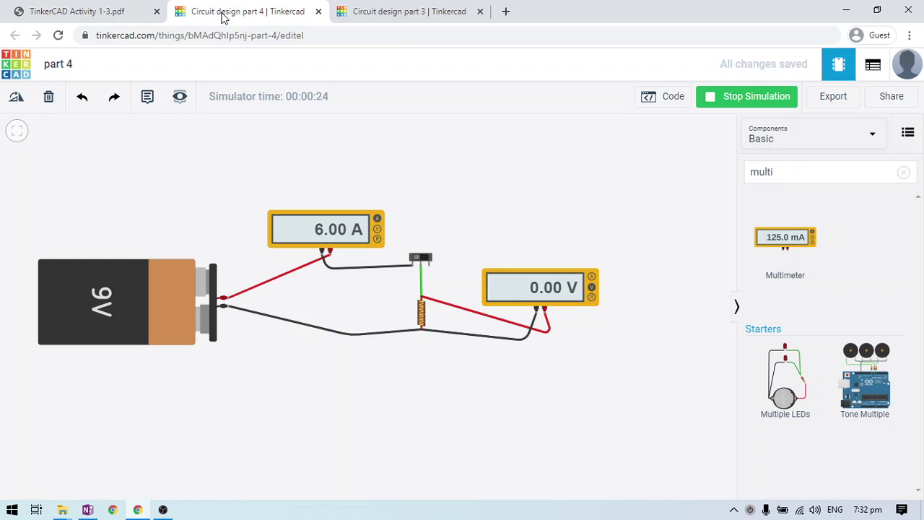
pyautogui.click(424, 315)
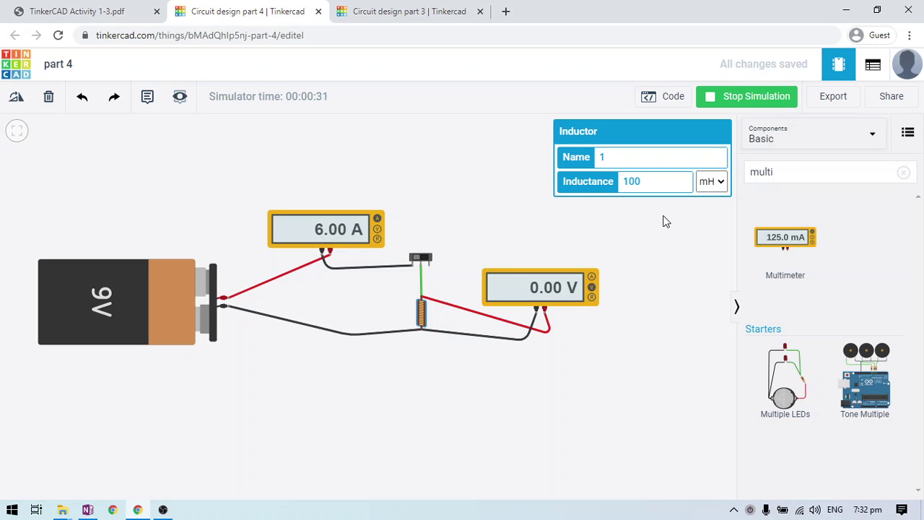
pyautogui.click(644, 233)
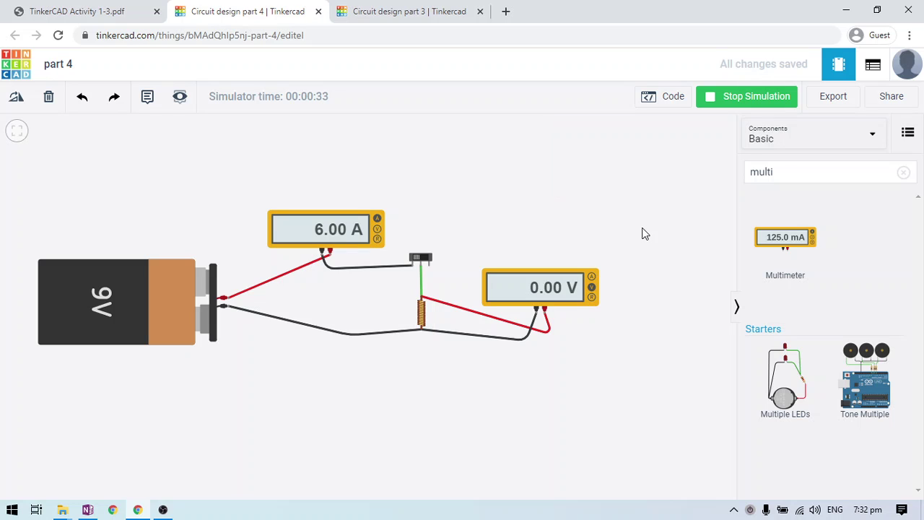
pyautogui.click(88, 9)
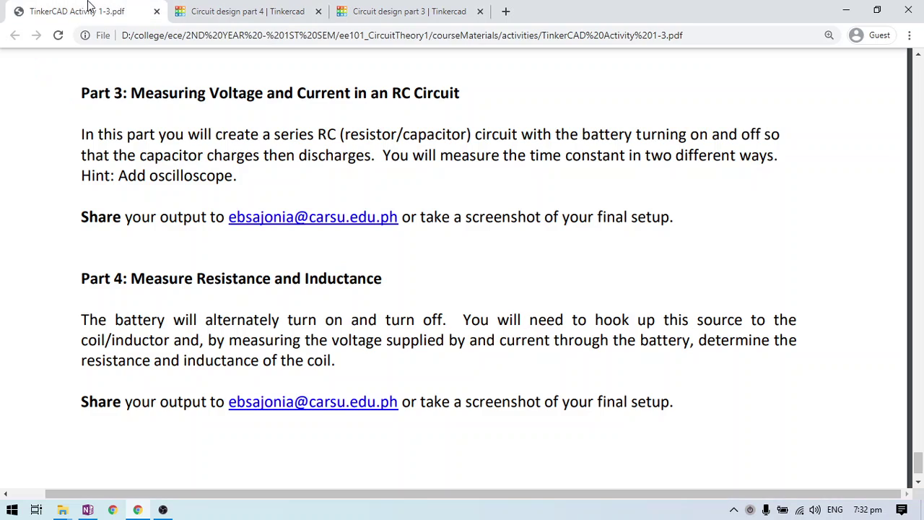
pyautogui.click(242, 10)
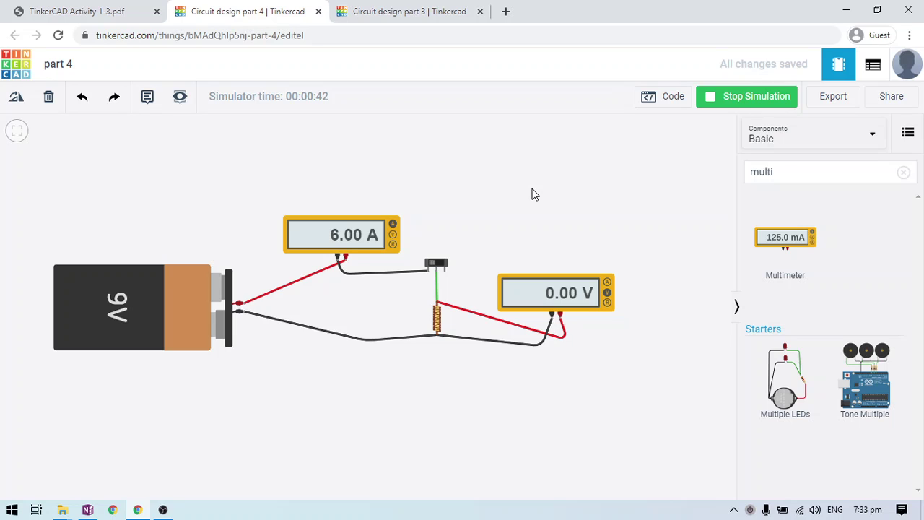
# Step: Read the Non-Ideal Inductors section in the TinkerCAD Activity PDF
pyautogui.click(76, 10)
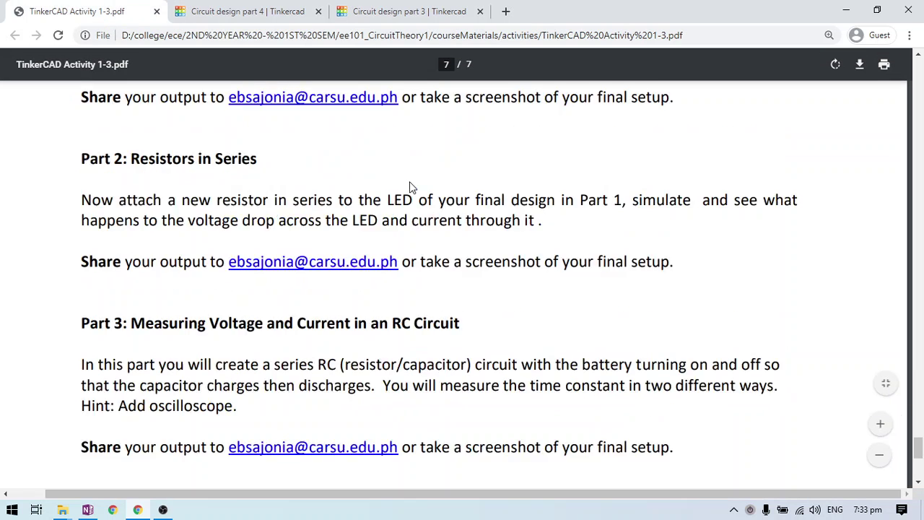
pyautogui.scroll(5, 405, 177)
pyautogui.scroll(-10, 399, 175)
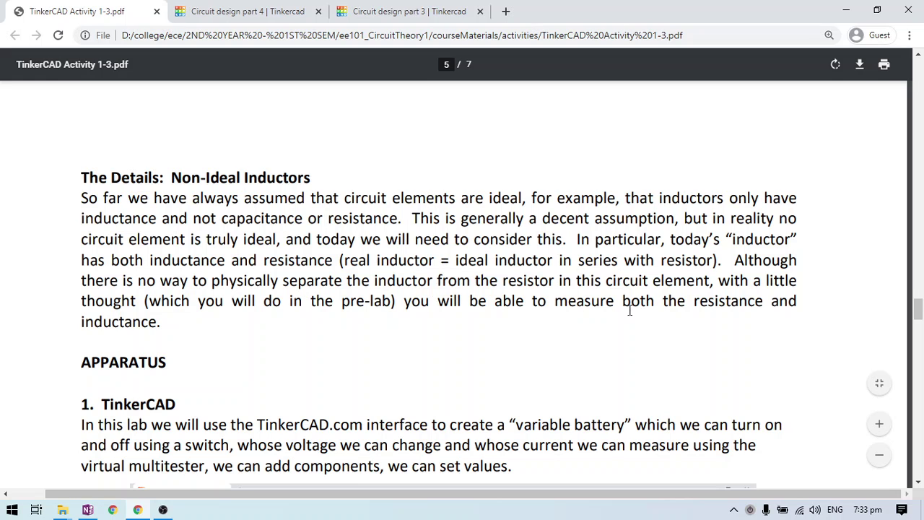
# Step: Return to the Part 4 circuit and examine the inductor and both multimeter readings in the running simulation
pyautogui.click(248, 11)
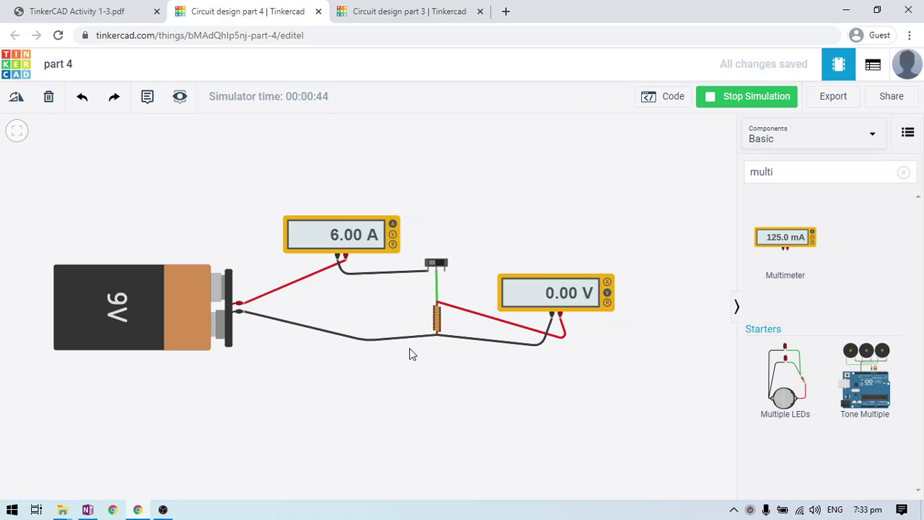
pyautogui.scroll(2, 410, 351)
pyautogui.scroll(1, 411, 354)
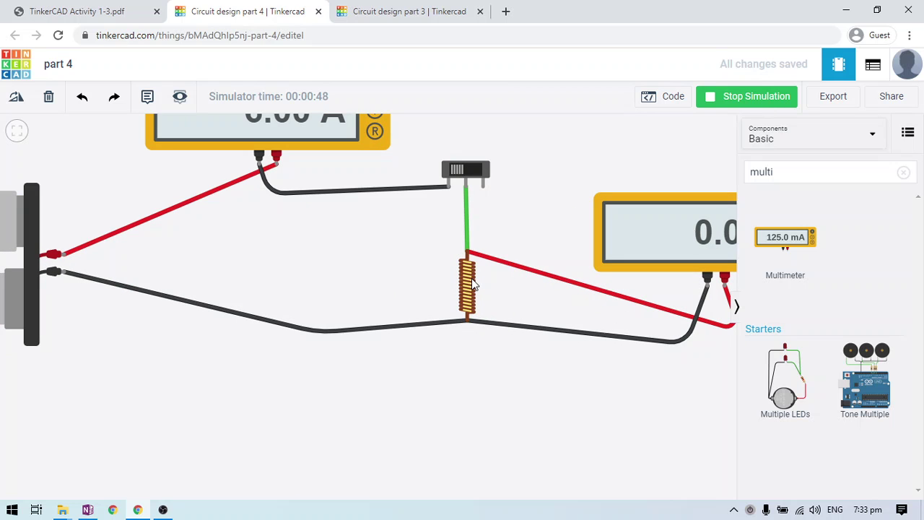
pyautogui.scroll(-5, 505, 361)
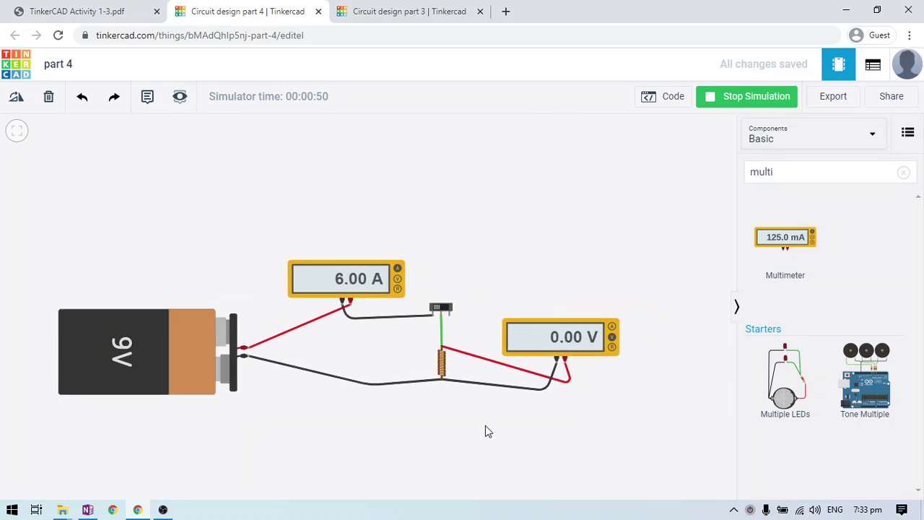
pyautogui.scroll(2, 477, 433)
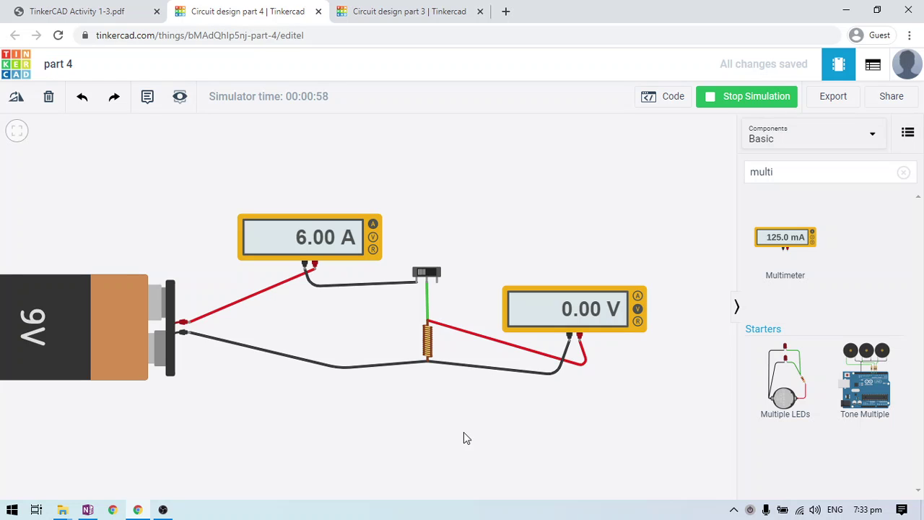
pyautogui.scroll(-1, 541, 242)
pyautogui.moveTo(541, 243); pyautogui.dragTo(555, 229)
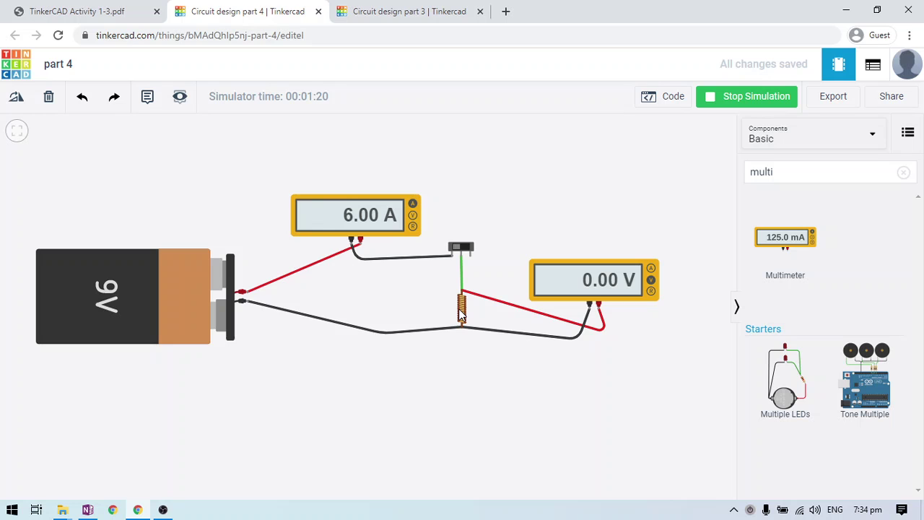
# Step: Switch to OneNote and open the TinkerCAD page with the Ohm's law notes in the ee101 section
pyautogui.click(94, 511)
pyautogui.click(273, 127)
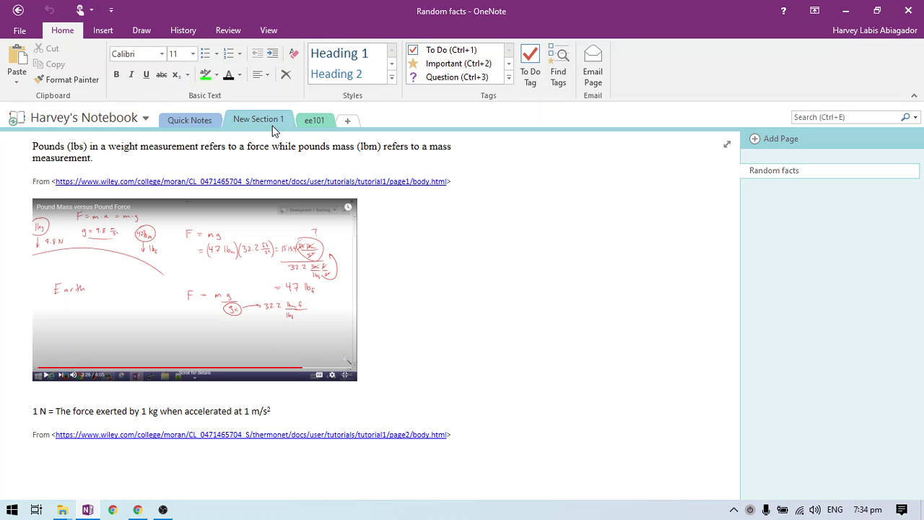
pyautogui.click(310, 120)
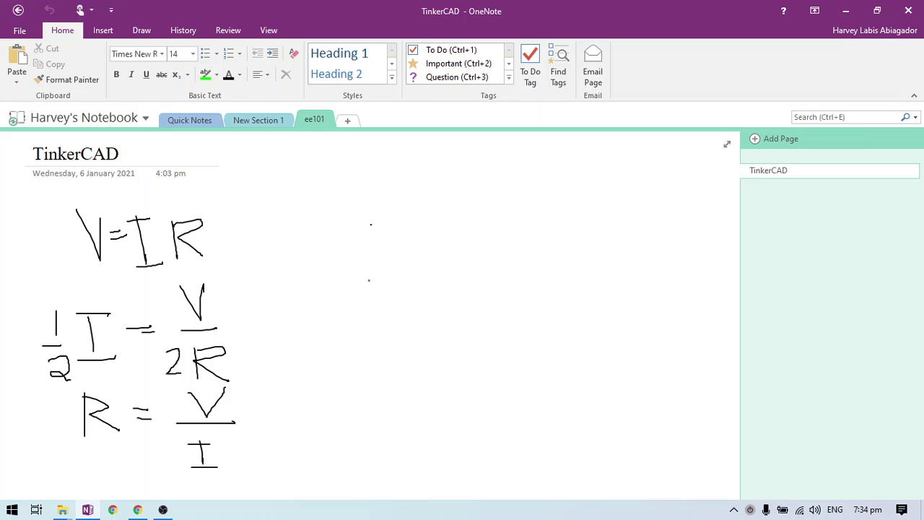
# Step: Handwrite the loop equation Vs − VL − VLR = 0 beside the Ohm's law notes
pyautogui.click(141, 30)
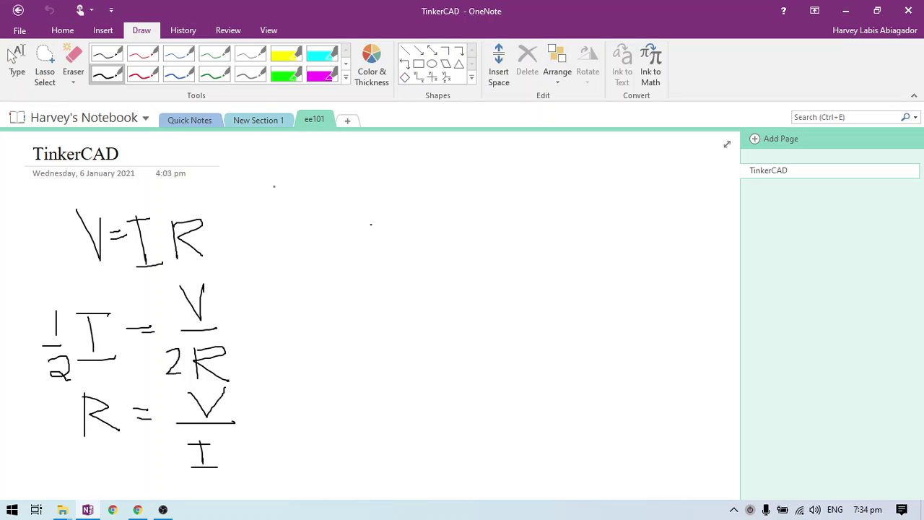
pyautogui.moveTo(274, 191)
pyautogui.mouseDown()
pyautogui.moveTo(278, 218)
pyautogui.moveTo(285, 185)
pyautogui.moveTo(276, 219)
pyautogui.moveTo(314, 206)
pyautogui.moveTo(332, 181)
pyautogui.moveTo(347, 215)
pyautogui.moveTo(387, 189)
pyautogui.mouseUp()
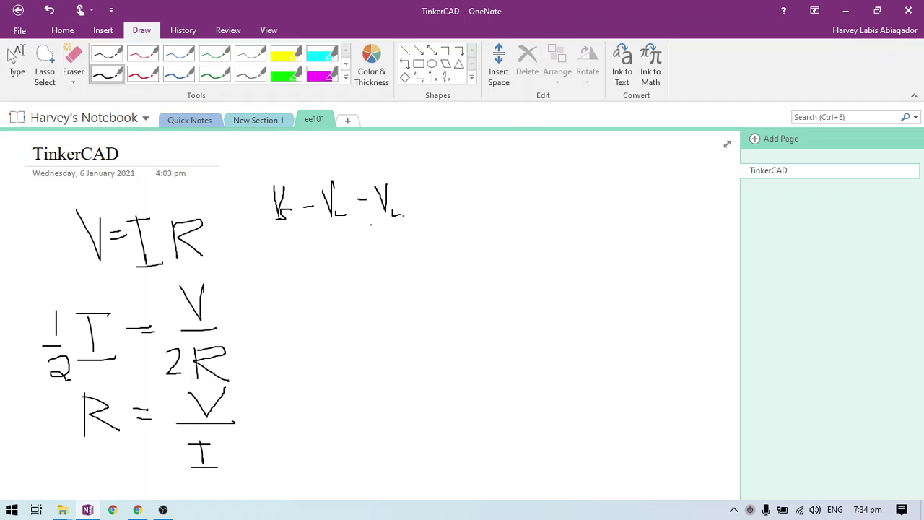
pyautogui.moveTo(403, 212); pyautogui.dragTo(411, 218)
pyautogui.moveTo(441, 189)
pyautogui.mouseDown()
pyautogui.moveTo(437, 200)
pyautogui.moveTo(450, 202)
pyautogui.moveTo(442, 191)
pyautogui.mouseUp()
# Step: Handwrite 9 − 0 − VLR = 0 beneath the loop equation, checking the voltmeter in the Tinkercad simulation for the inductor voltage
pyautogui.moveTo(293, 250)
pyautogui.mouseDown()
pyautogui.moveTo(279, 252)
pyautogui.moveTo(298, 249)
pyautogui.moveTo(298, 271)
pyautogui.moveTo(339, 266)
pyautogui.moveTo(348, 249)
pyautogui.moveTo(390, 259)
pyautogui.mouseUp()
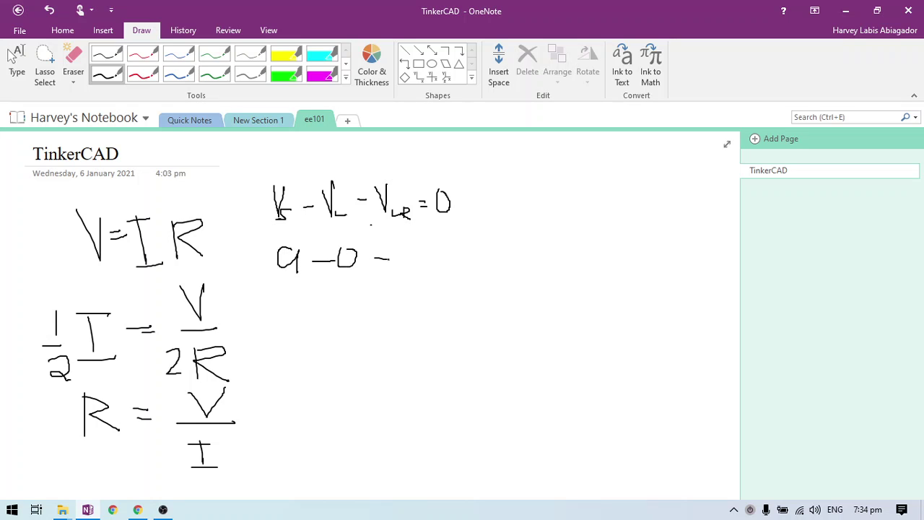
pyautogui.click(138, 510)
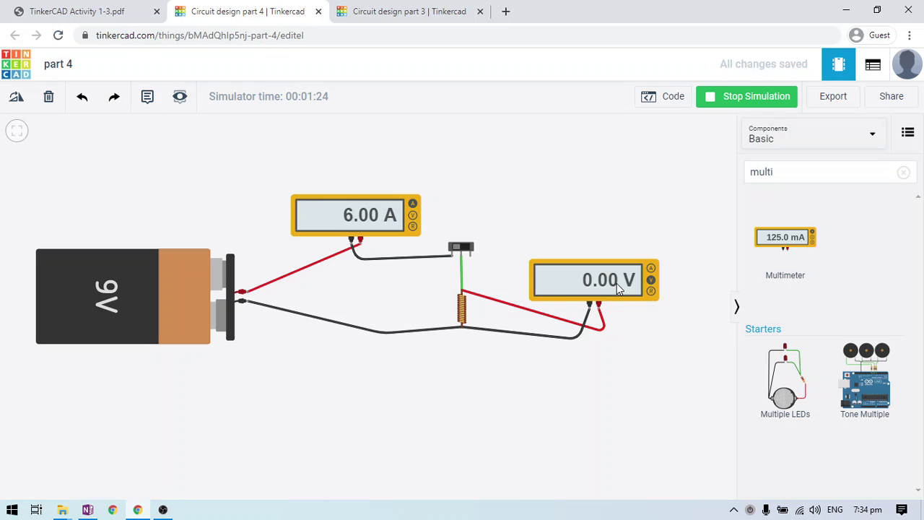
pyautogui.hotkey('alt', 'Tab')
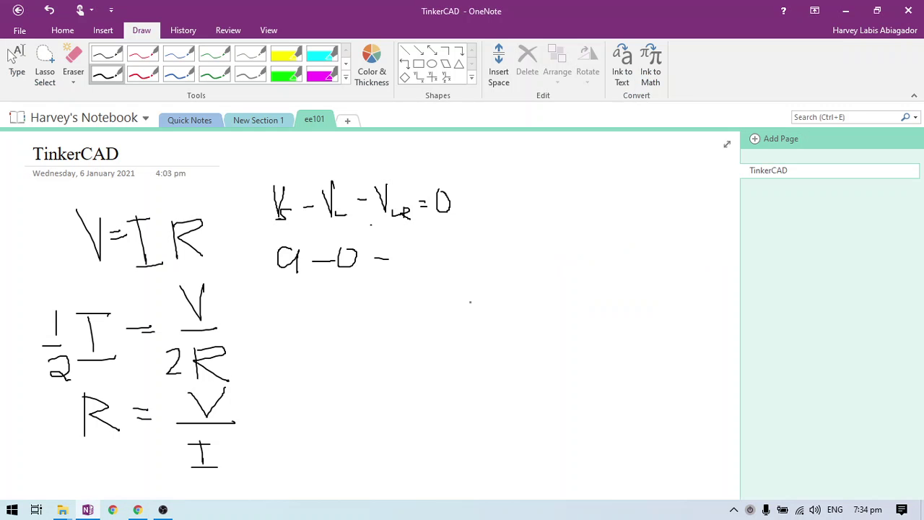
pyautogui.moveTo(391, 244)
pyautogui.mouseDown()
pyautogui.moveTo(396, 261)
pyautogui.moveTo(401, 238)
pyautogui.moveTo(411, 262)
pyautogui.moveTo(446, 256)
pyautogui.mouseUp()
pyautogui.moveTo(449, 241); pyautogui.dragTo(453, 273)
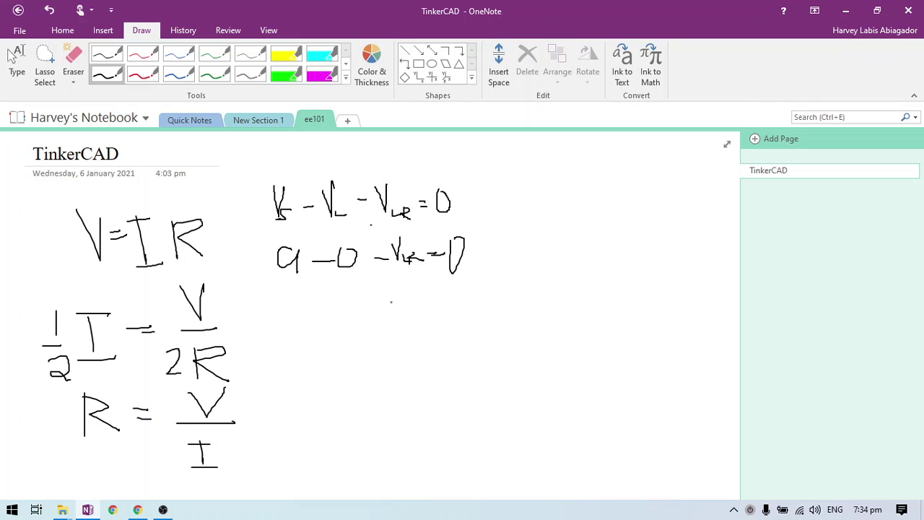
# Step: Handwrite VLR = 9 beneath the substituted equation and glance at the multimeters in the Tinkercad circuit
pyautogui.moveTo(366, 296)
pyautogui.mouseDown()
pyautogui.moveTo(375, 321)
pyautogui.moveTo(386, 301)
pyautogui.moveTo(406, 340)
pyautogui.moveTo(407, 330)
pyautogui.moveTo(419, 338)
pyautogui.mouseUp()
pyautogui.click(423, 329)
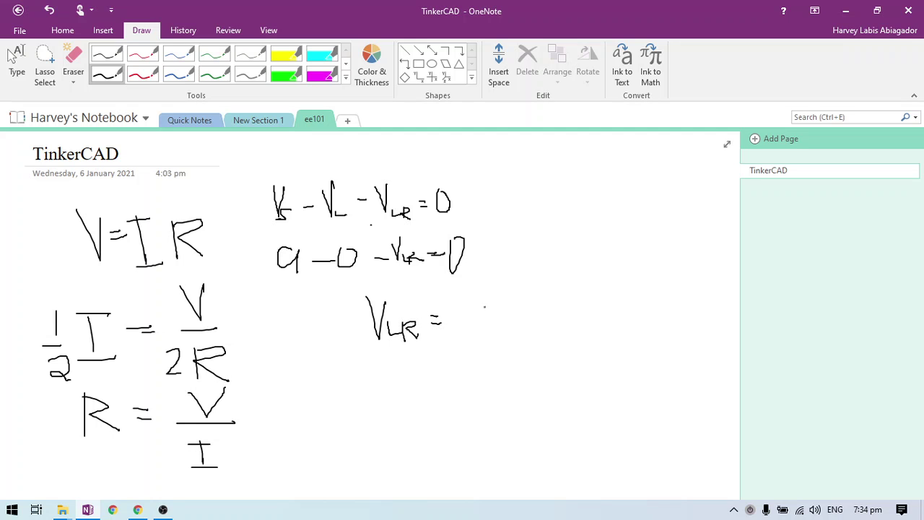
pyautogui.moveTo(480, 302); pyautogui.dragTo(482, 325)
pyautogui.hotkey('alt', 'Tab')
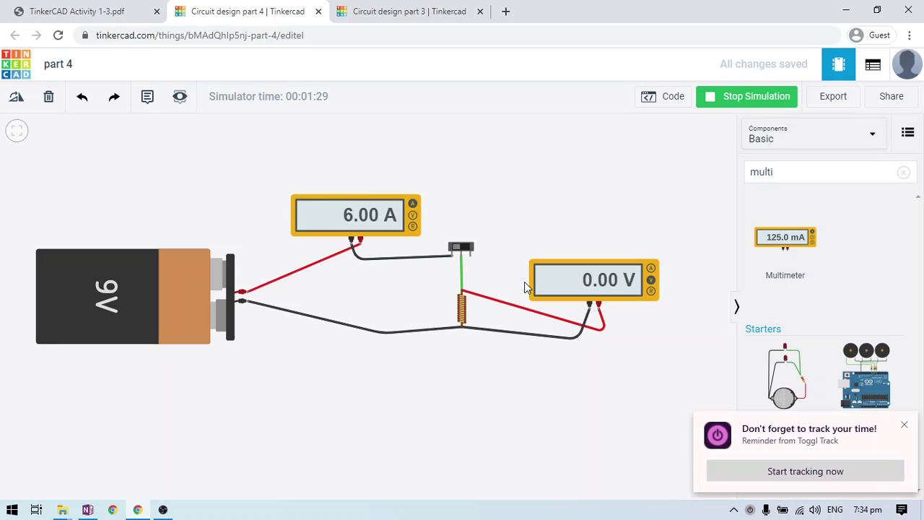
pyautogui.hotkey('alt', 'Tab')
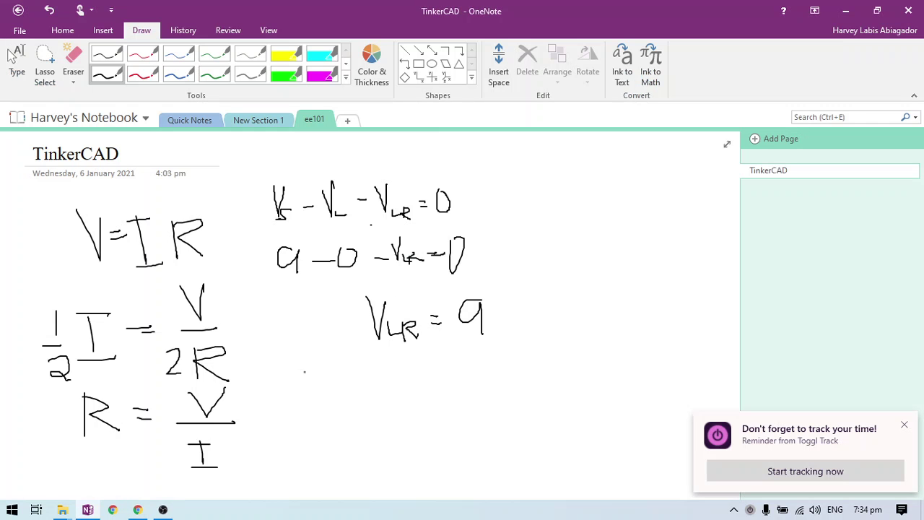
# Step: Handwrite R = V/I beneath the VLR result and work out the coil's resistance from its voltage and current
pyautogui.moveTo(306, 371)
pyautogui.mouseDown()
pyautogui.moveTo(322, 412)
pyautogui.moveTo(325, 373)
pyautogui.moveTo(320, 418)
pyautogui.mouseUp()
pyautogui.hotkey('ctrl', 'z')
pyautogui.moveTo(320, 376); pyautogui.dragTo(345, 410)
pyautogui.moveTo(348, 390)
pyautogui.mouseDown()
pyautogui.moveTo(371, 398)
pyautogui.moveTo(401, 369)
pyautogui.moveTo(415, 395)
pyautogui.moveTo(390, 420)
pyautogui.moveTo(399, 403)
pyautogui.moveTo(405, 427)
pyautogui.mouseUp()
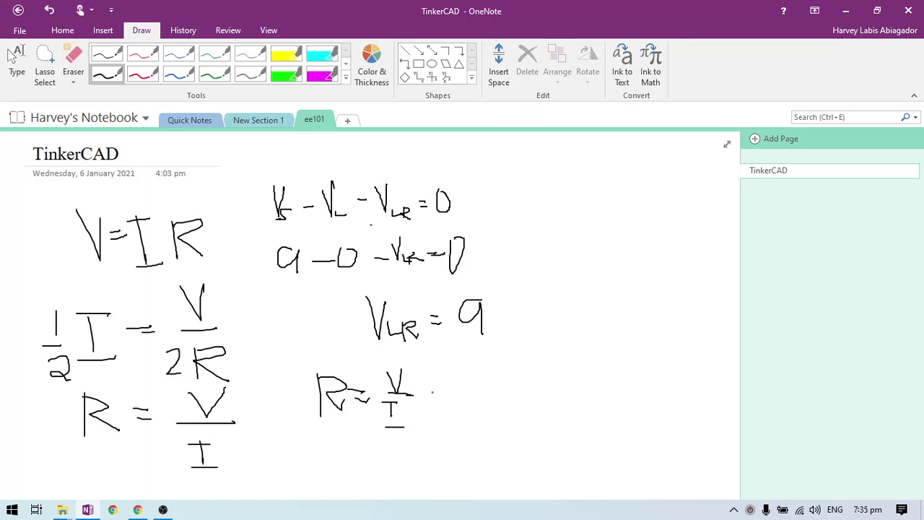
pyautogui.moveTo(429, 391); pyautogui.dragTo(441, 406)
pyautogui.moveTo(469, 372)
pyautogui.mouseDown()
pyautogui.moveTo(480, 394)
pyautogui.moveTo(474, 431)
pyautogui.moveTo(480, 421)
pyautogui.mouseUp()
pyautogui.moveTo(498, 395); pyautogui.dragTo(520, 401)
pyautogui.moveTo(528, 387)
pyautogui.mouseDown()
pyautogui.moveTo(529, 407)
pyautogui.moveTo(571, 397)
pyautogui.moveTo(611, 405)
pyautogui.mouseUp()
# Step: Switch to the Part 4 circuit in Tinkercad and inspect the inductor's inductance and the ammeter's settings
pyautogui.hotkey('alt', 'Tab')
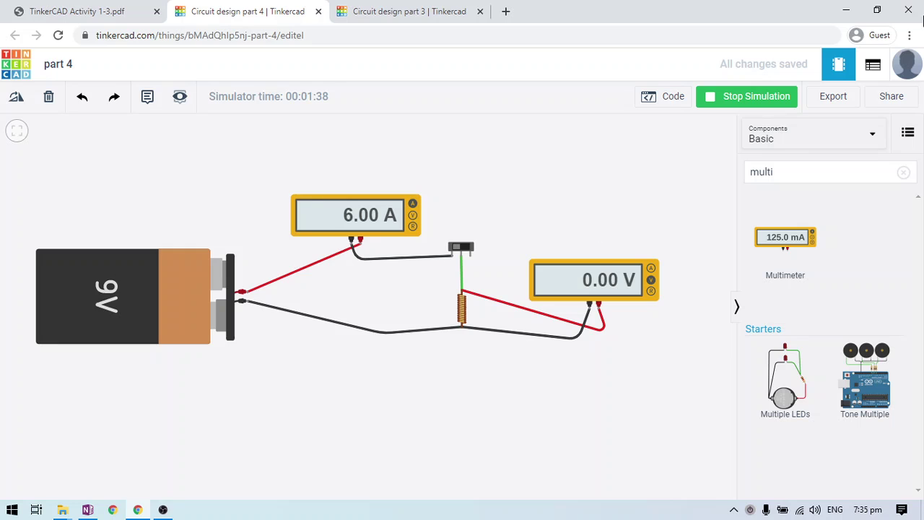
pyautogui.click(464, 309)
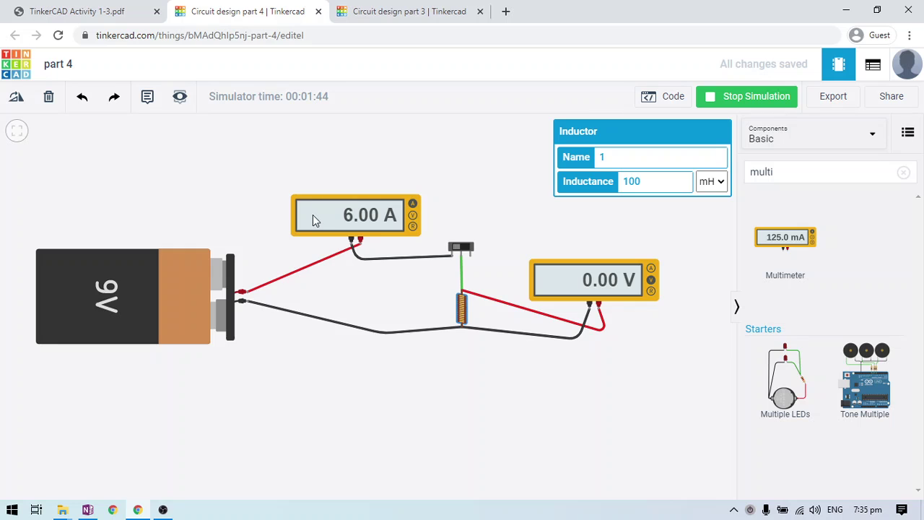
pyautogui.click(349, 221)
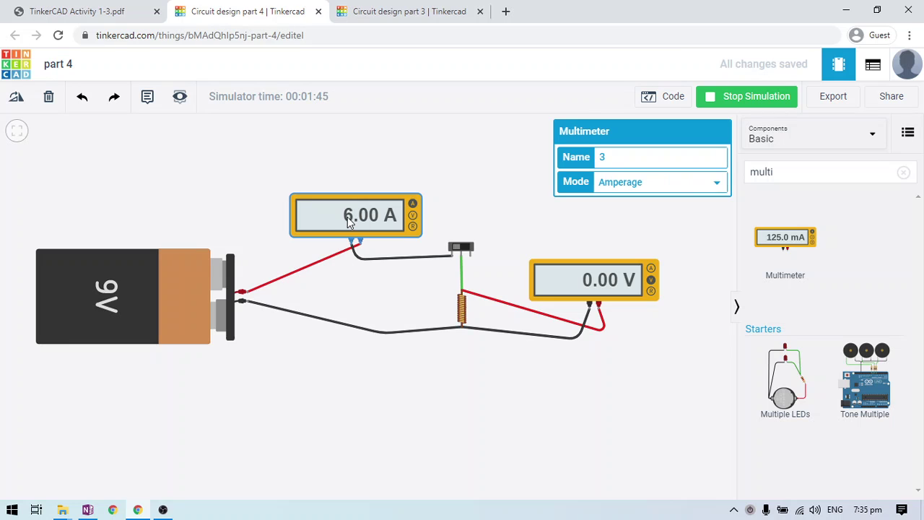
pyautogui.click(391, 393)
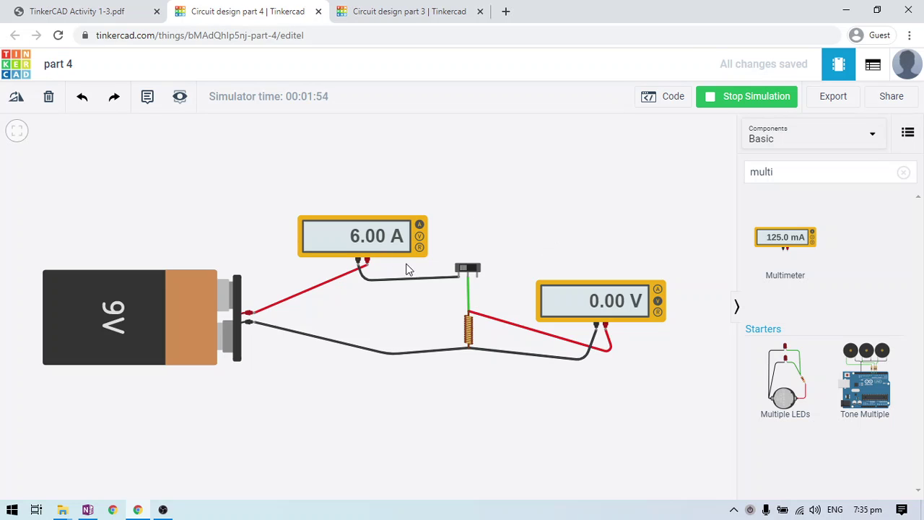
# Step: Find the 9V battery in the component library and place a second one below the existing circuit
pyautogui.moveTo(495, 415); pyautogui.dragTo(491, 336)
pyautogui.moveTo(604, 327); pyautogui.dragTo(588, 368)
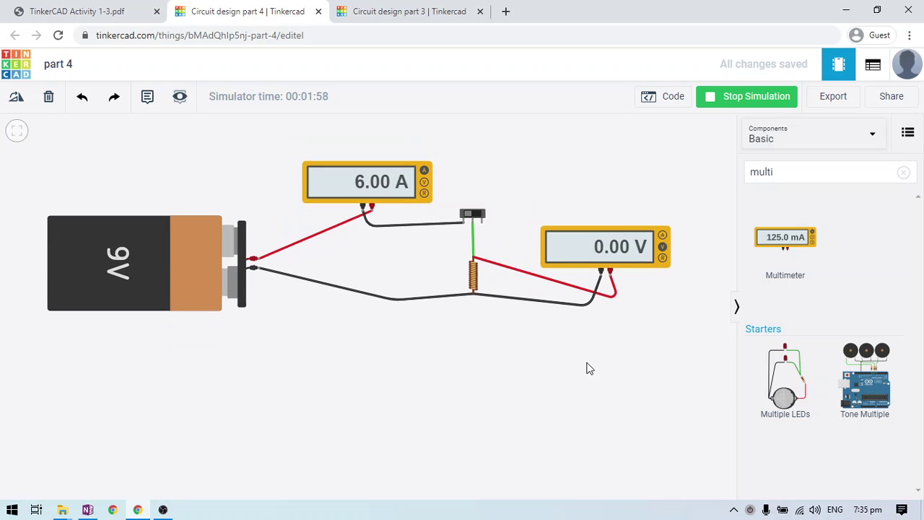
pyautogui.click(821, 175)
pyautogui.hotkey('ctrl', 'a')
pyautogui.press('BackSpace')
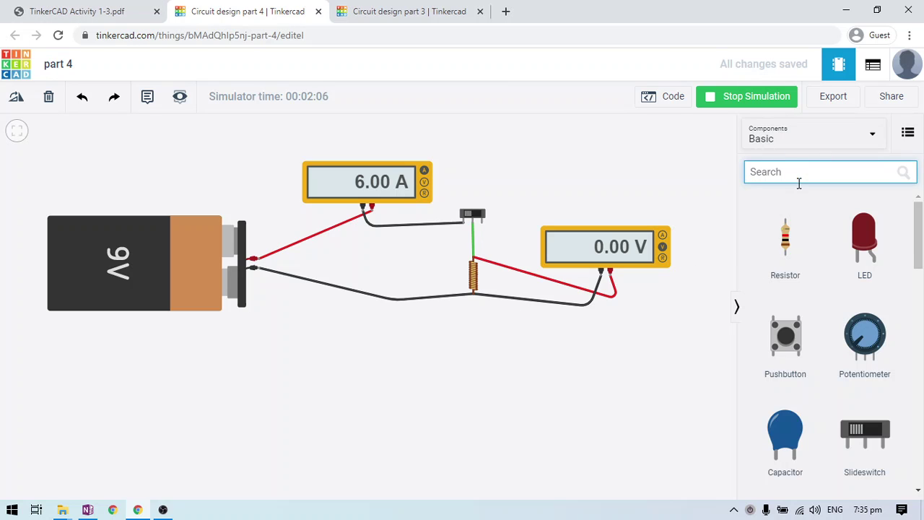
pyautogui.write('bat')
pyautogui.click(787, 209)
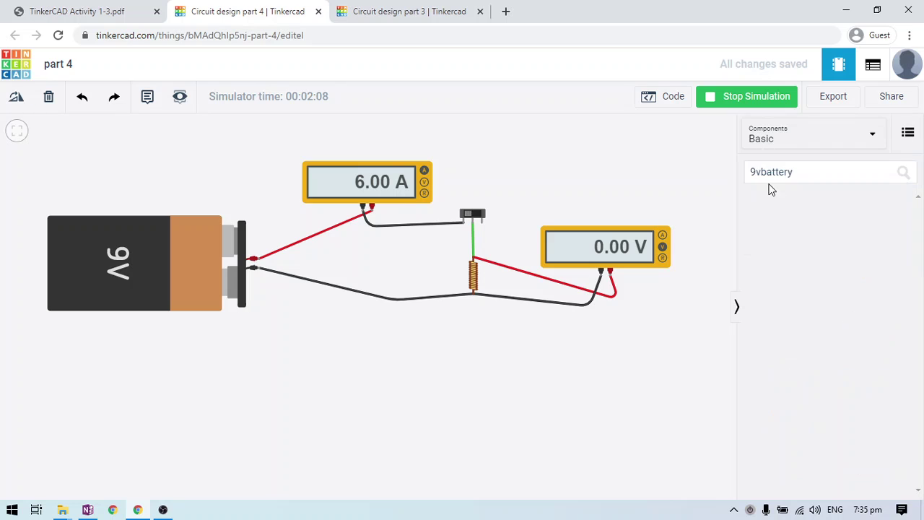
pyautogui.moveTo(809, 221); pyautogui.dragTo(114, 437)
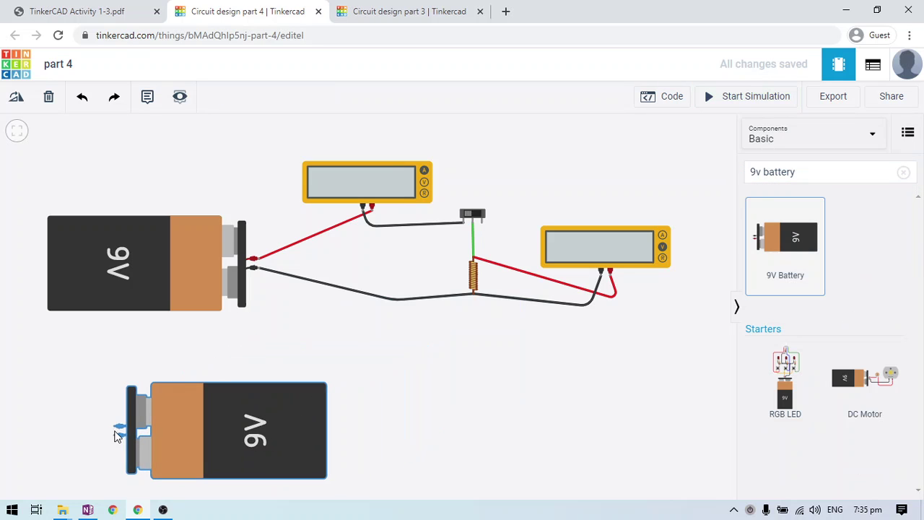
# Step: Rotate the new battery to the same orientation as the first and position it directly below that battery
pyautogui.scroll(-2, 181, 375)
pyautogui.click(20, 100)
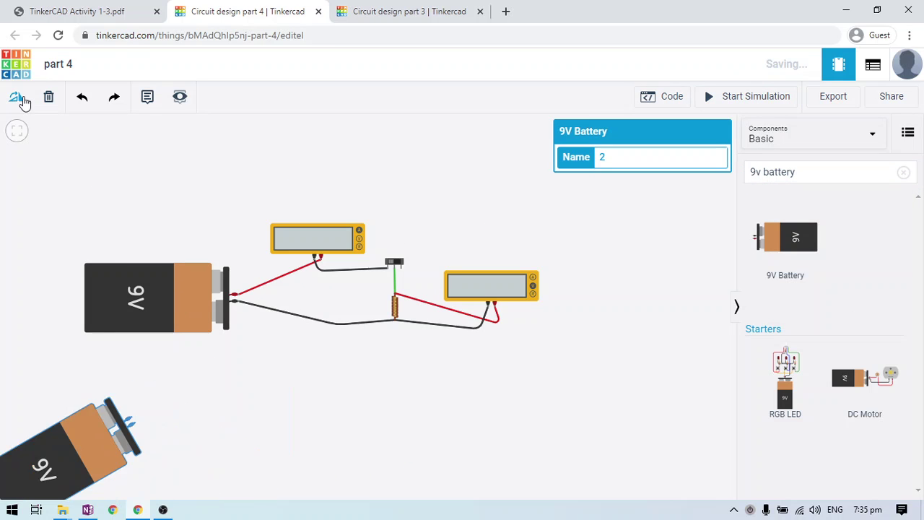
pyautogui.moveTo(97, 450); pyautogui.dragTo(172, 473)
pyautogui.click(436, 381)
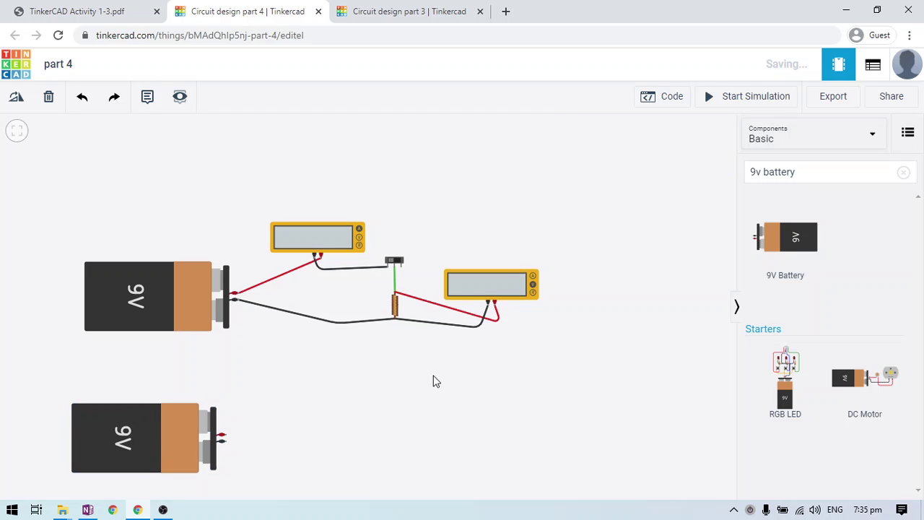
pyautogui.moveTo(809, 171); pyautogui.dragTo(694, 176)
pyautogui.press('e')
pyautogui.press('s')
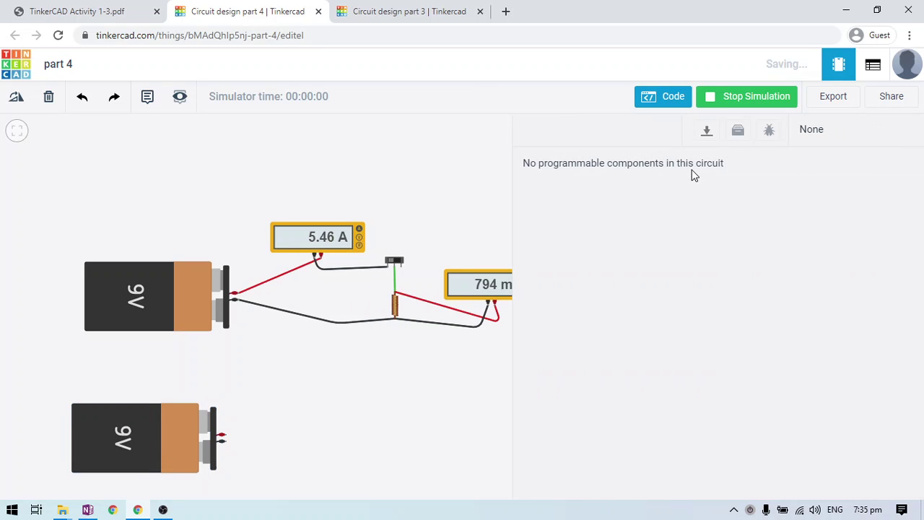
pyautogui.click(711, 96)
pyautogui.click(671, 96)
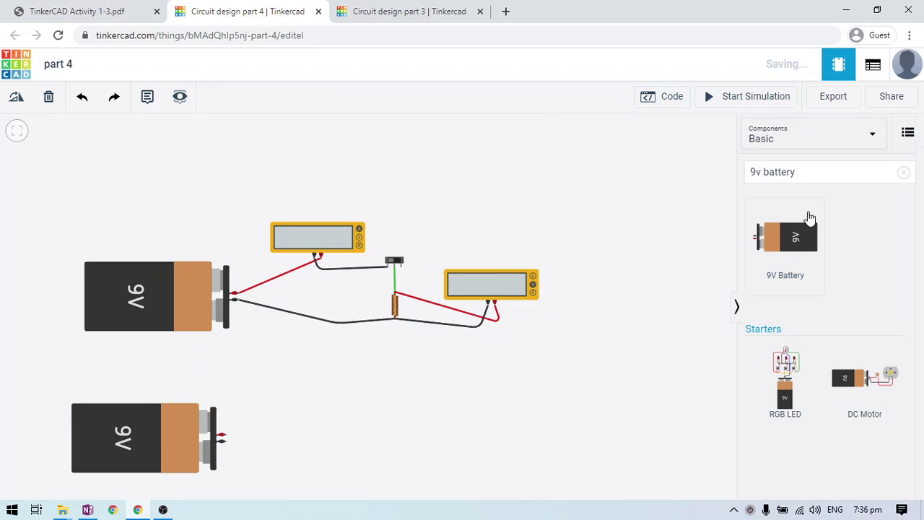
# Step: Find the resistor in the component library, place it beside the second battery's terminals and rotate it horizontal
pyautogui.click(806, 176)
pyautogui.hotkey('ctrl', 'a')
pyautogui.press('BackSpace')
pyautogui.write('res')
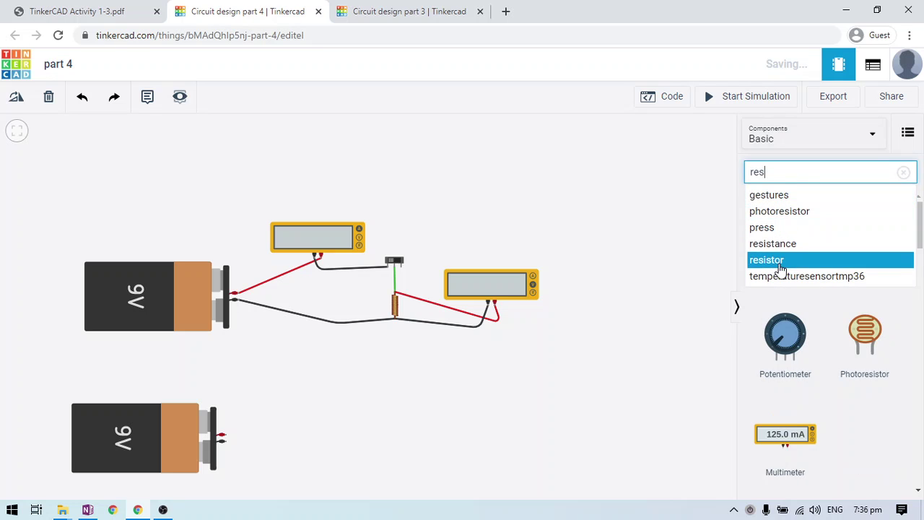
pyautogui.click(780, 262)
pyautogui.moveTo(789, 244); pyautogui.dragTo(292, 417)
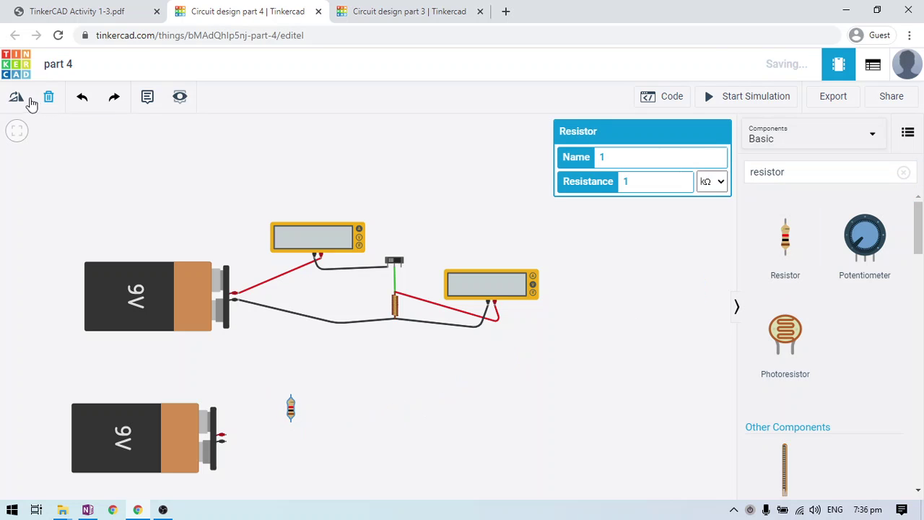
pyautogui.click(20, 99)
# Step: Set the new resistor's resistance to 1.5 Ω
pyautogui.click(646, 177)
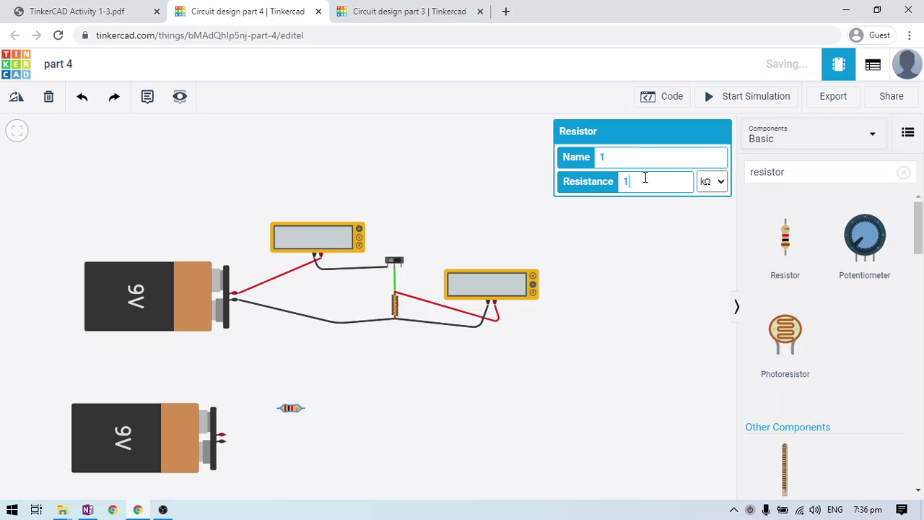
pyautogui.write('.5')
pyautogui.click(712, 181)
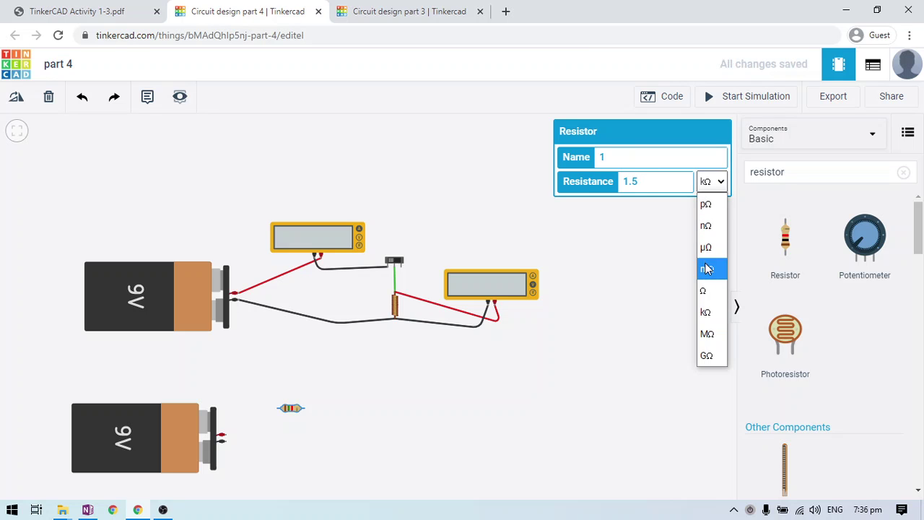
pyautogui.click(708, 289)
# Step: Find the inductor in the component library and place one below the new resistor, offset from it away from the battery
pyautogui.moveTo(496, 392); pyautogui.dragTo(515, 341)
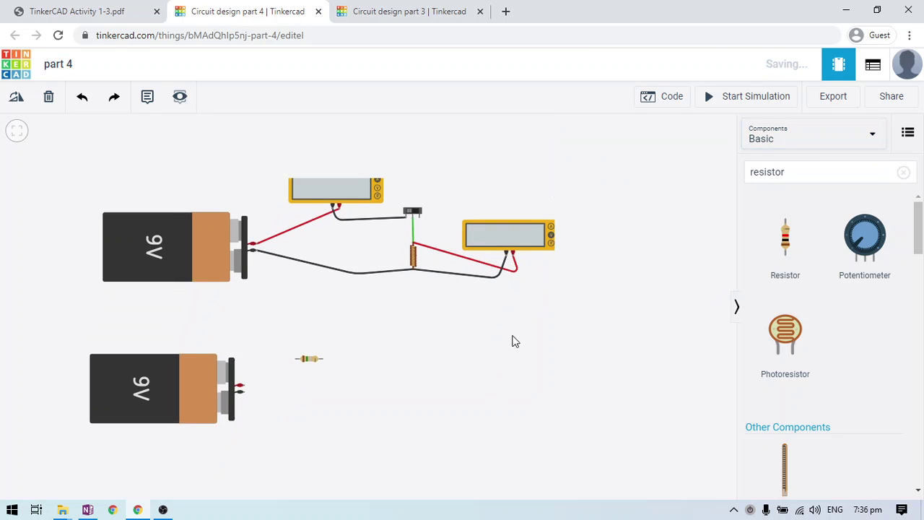
pyautogui.click(792, 166)
pyautogui.hotkey('ctrl', 'a')
pyautogui.press('BackSpace')
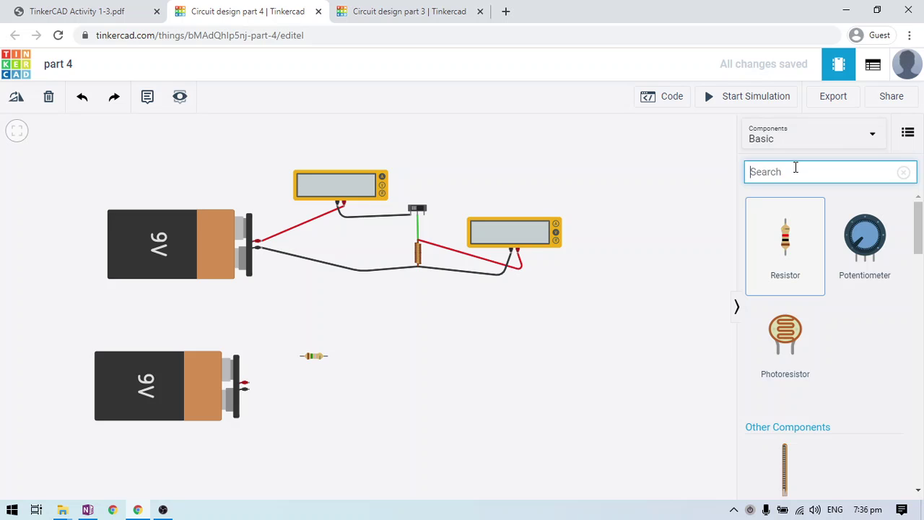
pyautogui.write('induc')
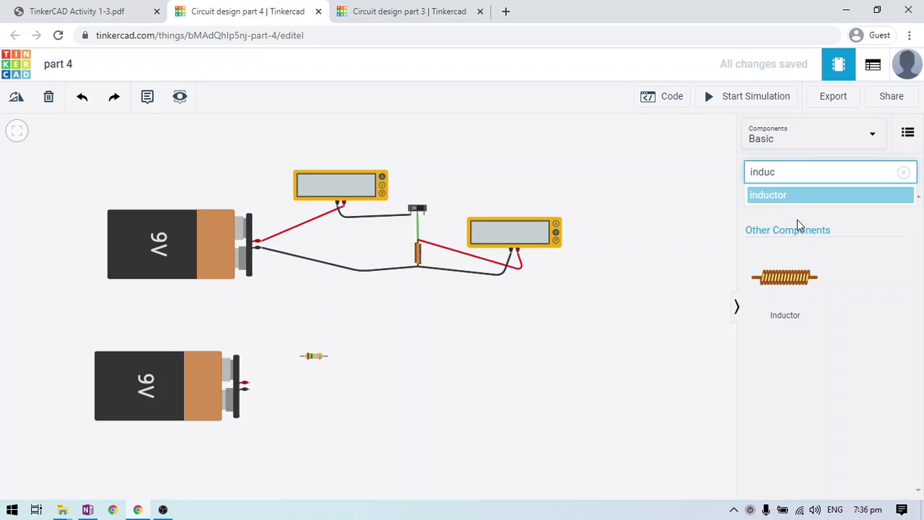
pyautogui.click(785, 270)
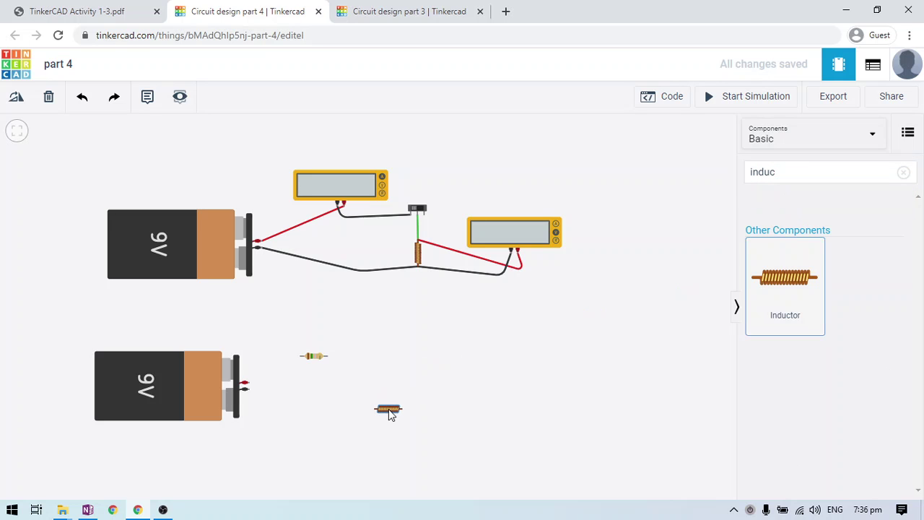
pyautogui.click(409, 381)
pyautogui.hotkey('ctrl', 't')
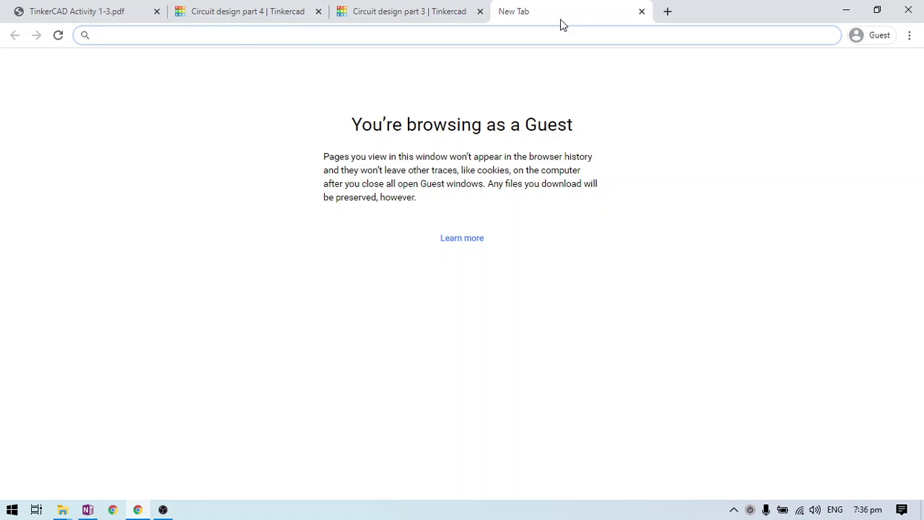
pyautogui.hotkey('ctrl', 'w')
pyautogui.click(702, 243)
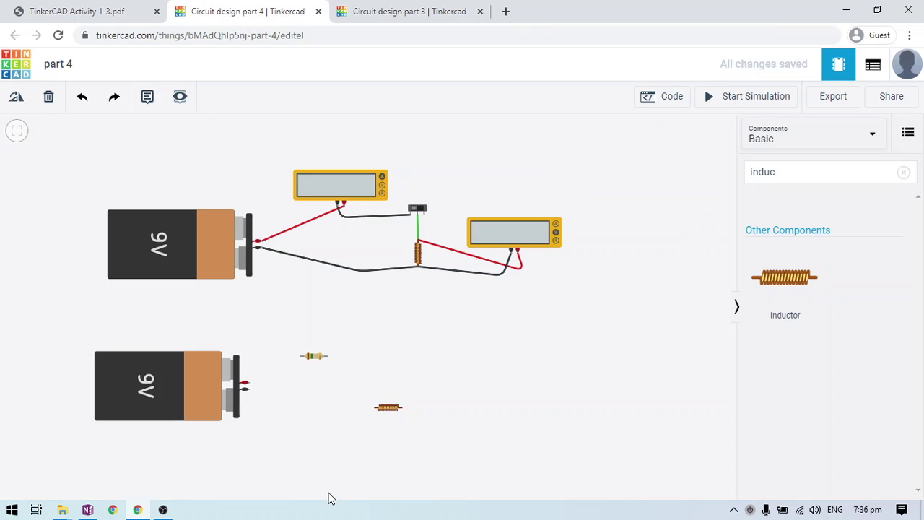
# Step: Rotate the inductor of the second circuit to a vertical orientation
pyautogui.click(392, 411)
pyautogui.moveTo(393, 412); pyautogui.dragTo(463, 442)
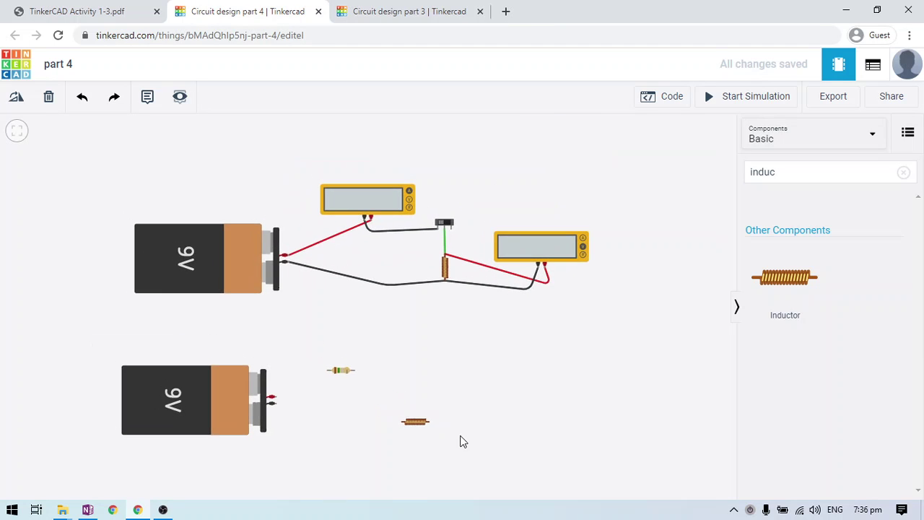
pyautogui.click(414, 422)
pyautogui.click(17, 97)
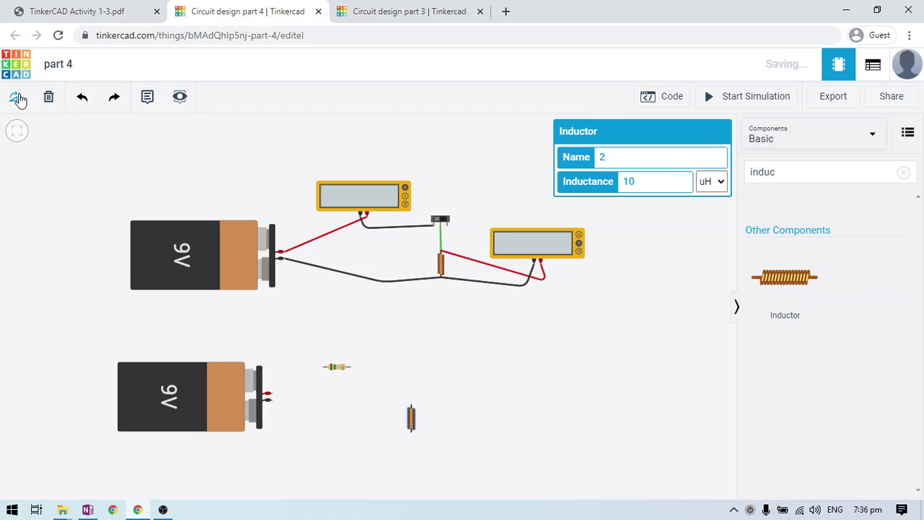
pyautogui.click(20, 99)
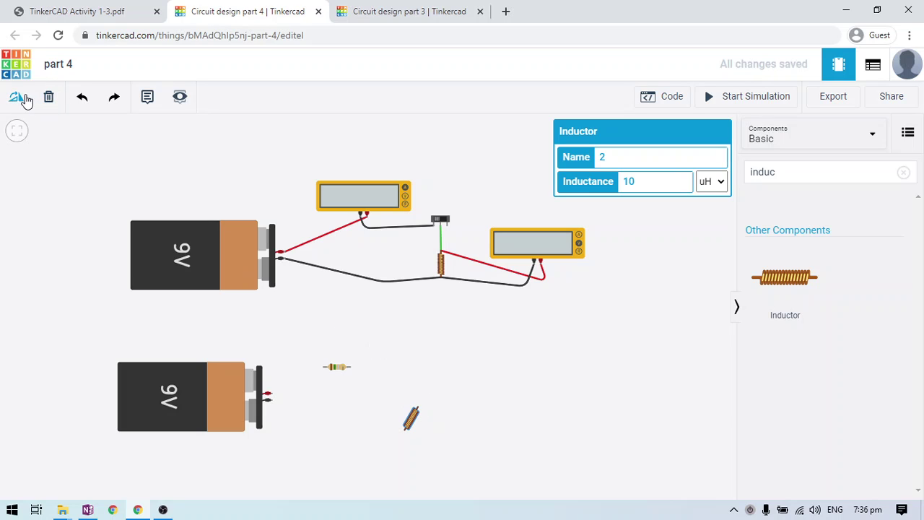
pyautogui.click(25, 100)
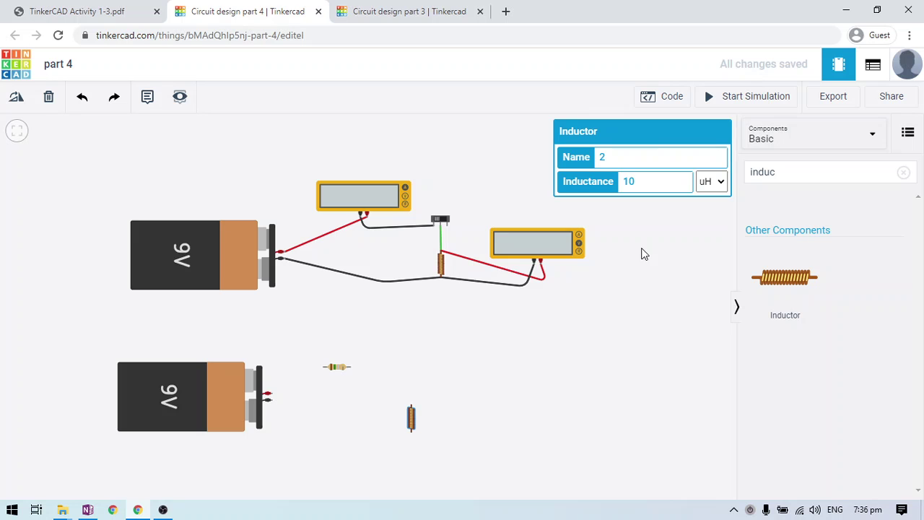
# Step: Consult the TinkerCAD Activity 1-3 PDF, and nudge the first circuit's voltmeter slightly upward in the Part 4 design
pyautogui.click(66, 10)
pyautogui.scroll(-10, 262, 221)
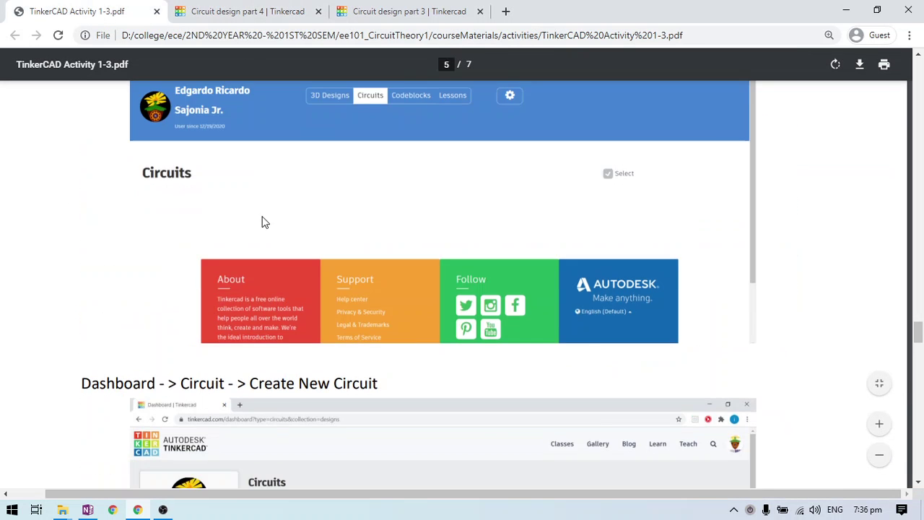
pyautogui.scroll(-3, 262, 231)
pyautogui.click(265, 11)
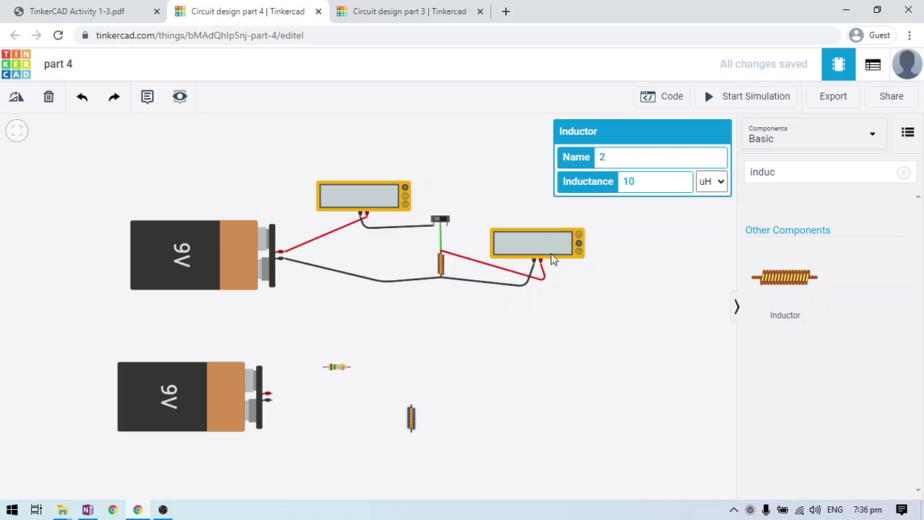
pyautogui.moveTo(553, 262); pyautogui.dragTo(559, 260)
pyautogui.click(585, 289)
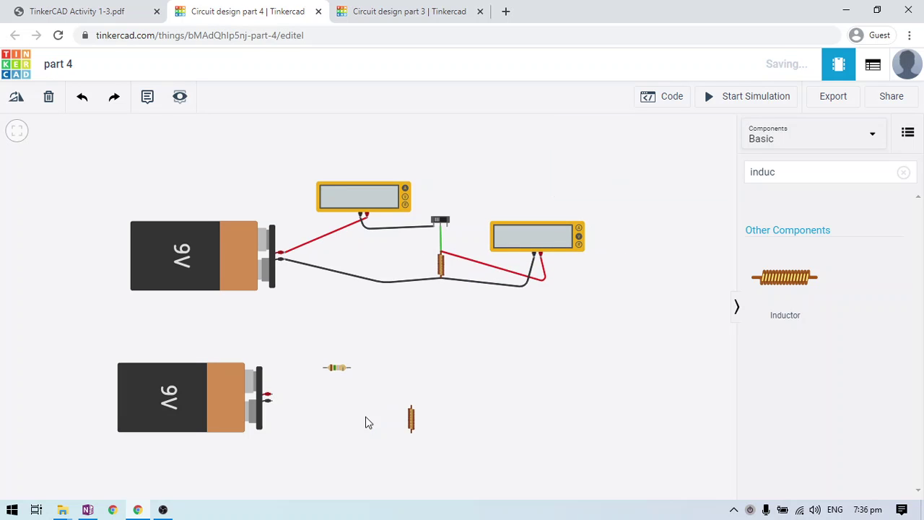
# Step: Wire the second battery's positive terminal to the near end of the resistor, and the resistor's far end to the inductor's upper terminal
pyautogui.click(271, 394)
pyautogui.click(292, 376)
pyautogui.click(324, 367)
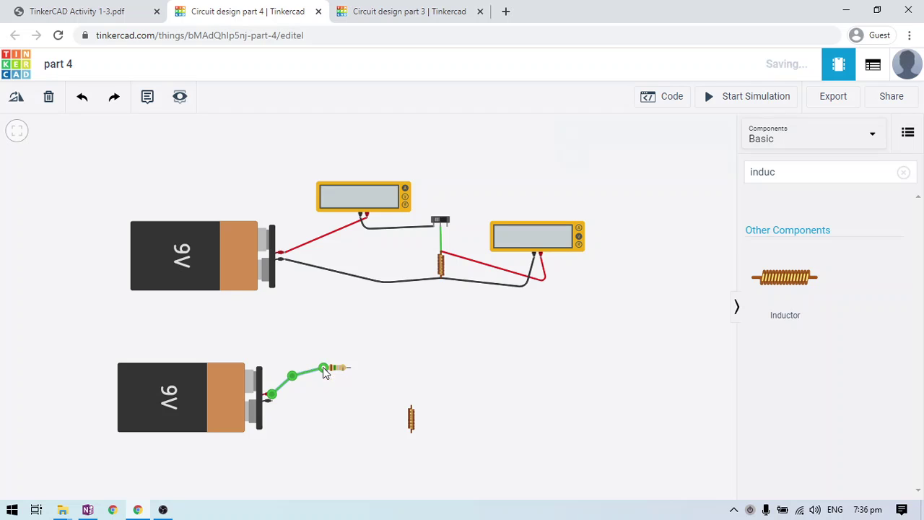
pyautogui.click(351, 369)
pyautogui.click(406, 374)
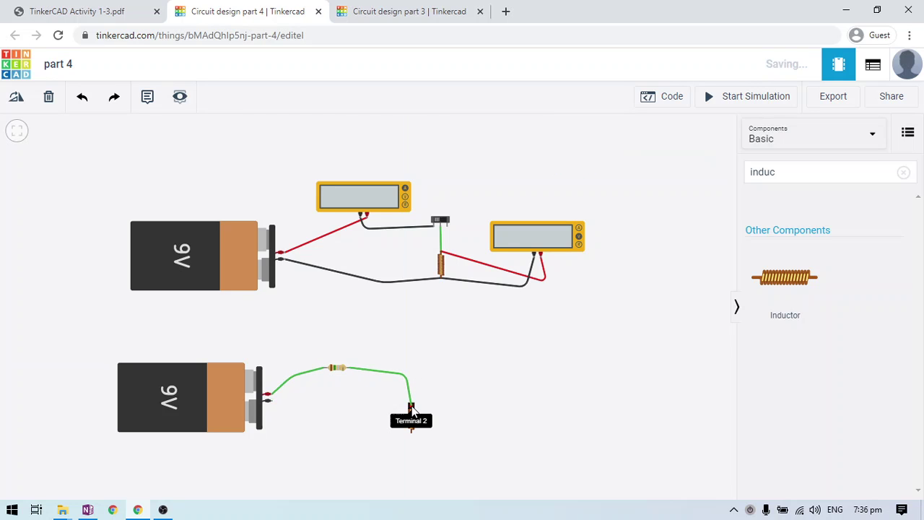
pyautogui.click(411, 406)
# Step: Wire the second battery's negative terminal to the inductor's lower terminal in black, and recolor the battery-to-resistor wire red
pyautogui.click(268, 401)
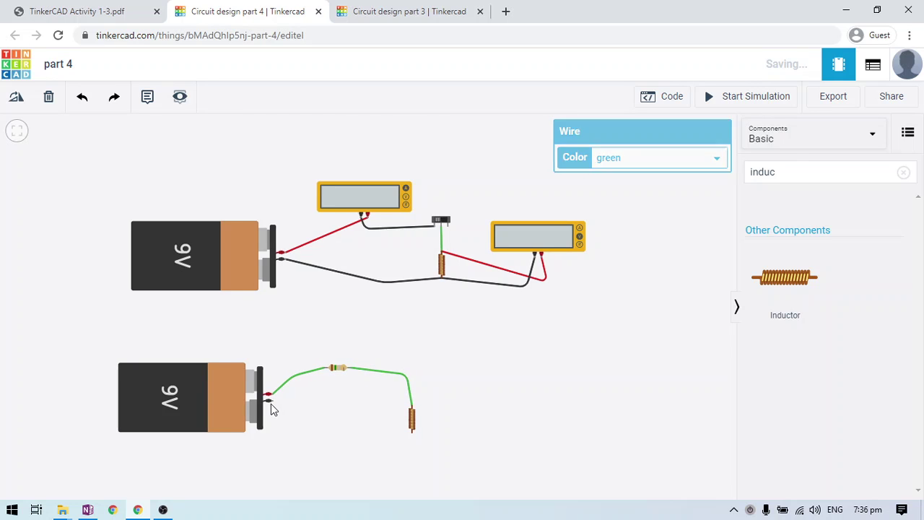
pyautogui.click(412, 434)
pyautogui.click(621, 158)
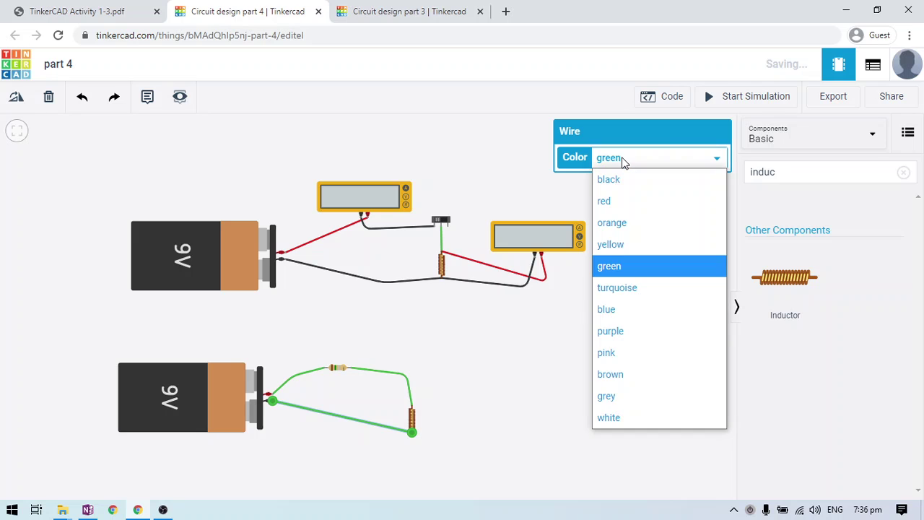
pyautogui.click(623, 180)
pyautogui.click(313, 374)
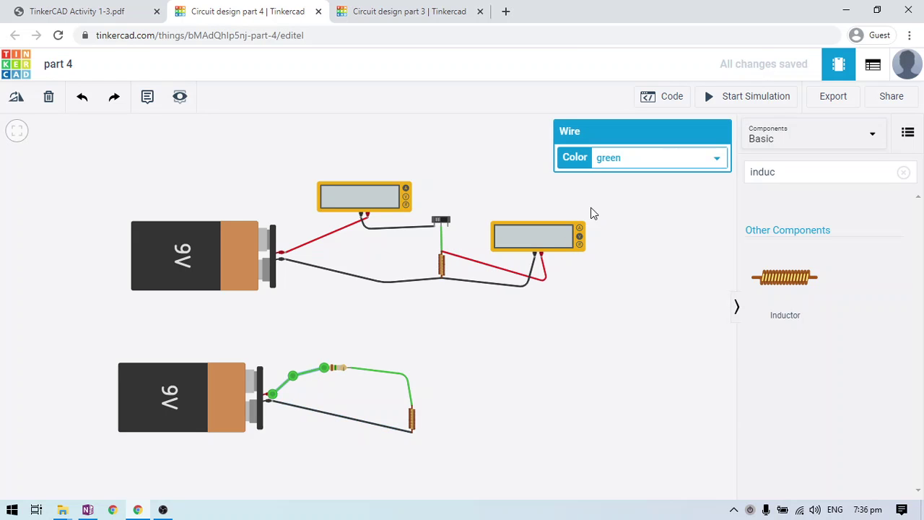
pyautogui.click(626, 159)
pyautogui.click(610, 201)
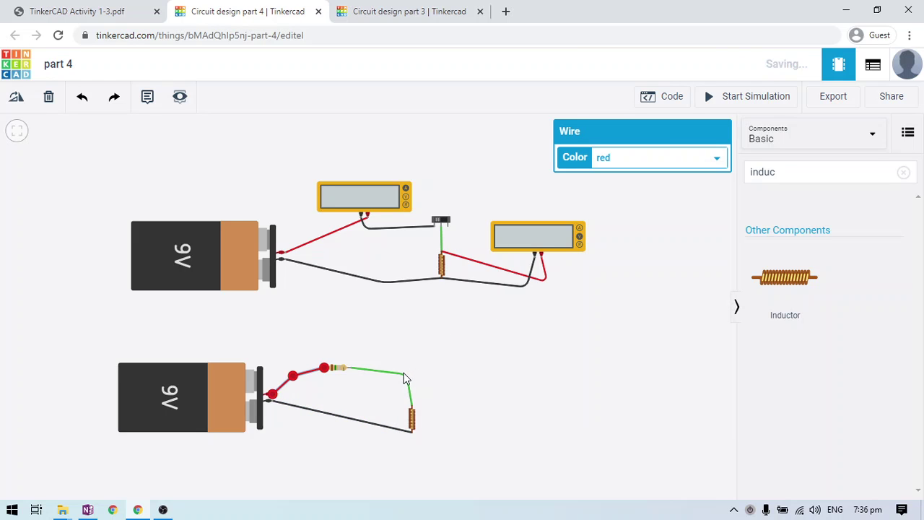
# Step: Delete the wire between the resistor and the inductor
pyautogui.click(415, 340)
pyautogui.click(392, 369)
pyautogui.press('Delete')
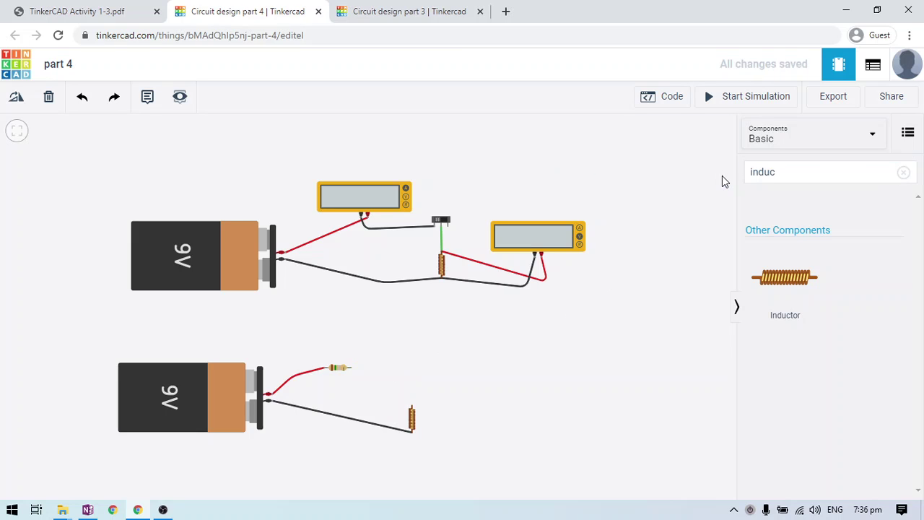
# Step: Find the multimeter in the component library and place one above the resistor and another above the inductor
pyautogui.doubleClick(732, 173)
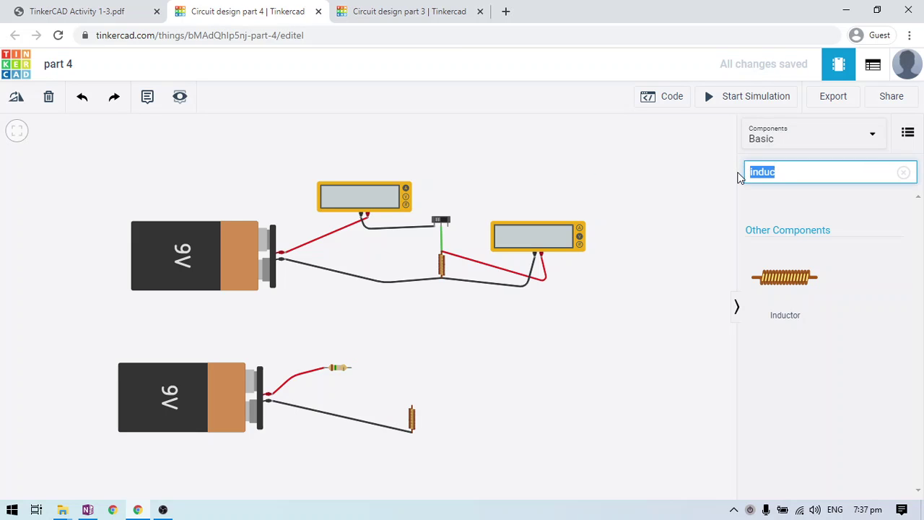
pyautogui.press('BackSpace')
pyautogui.write('multi')
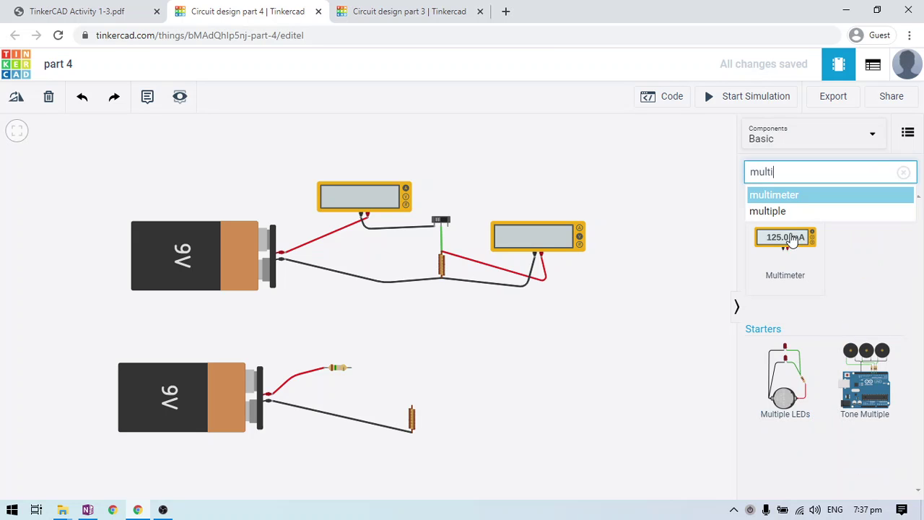
pyautogui.moveTo(785, 243); pyautogui.dragTo(341, 338)
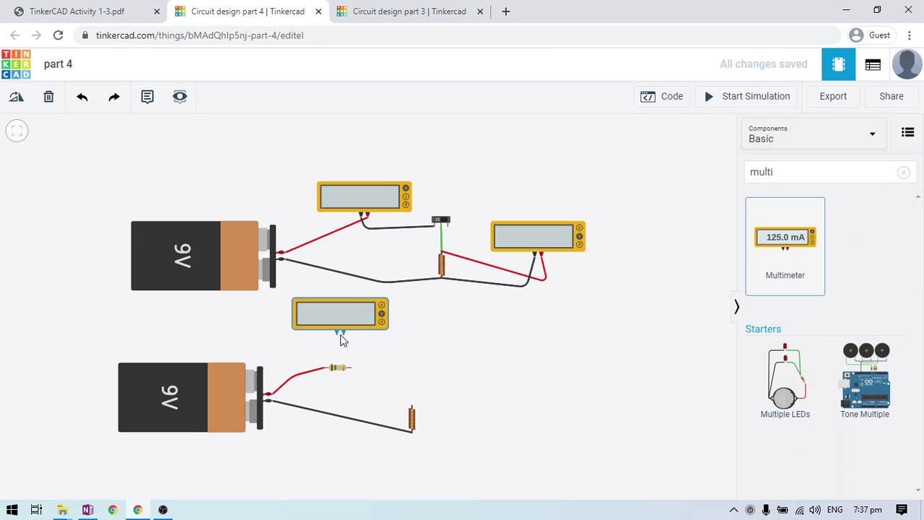
pyautogui.moveTo(786, 245); pyautogui.dragTo(451, 360)
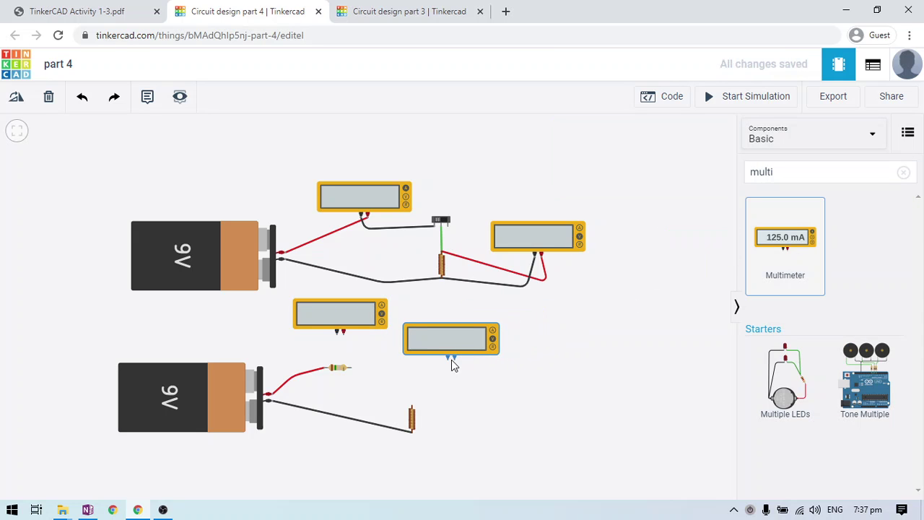
# Step: Wire the resistor's far end to the negative terminal of the multimeter above the inductor, and its positive terminal to the inductor's upper end
pyautogui.click(351, 368)
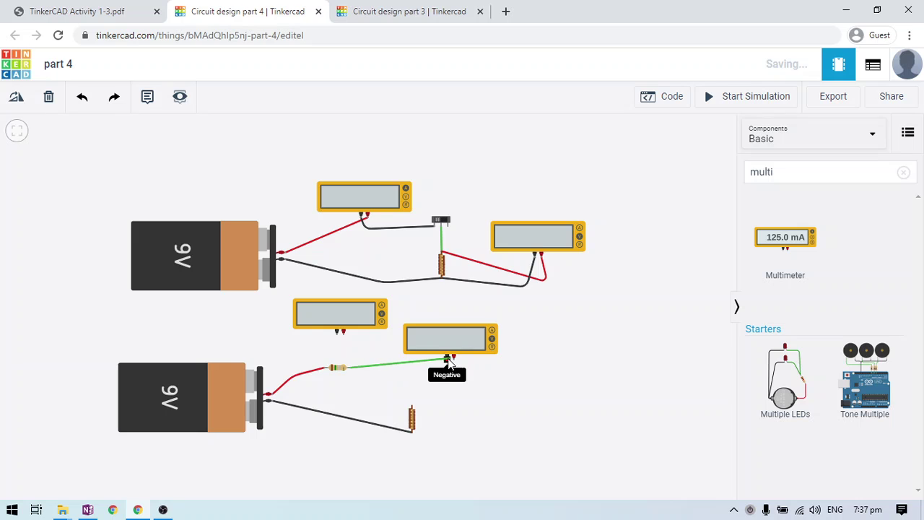
pyautogui.click(447, 360)
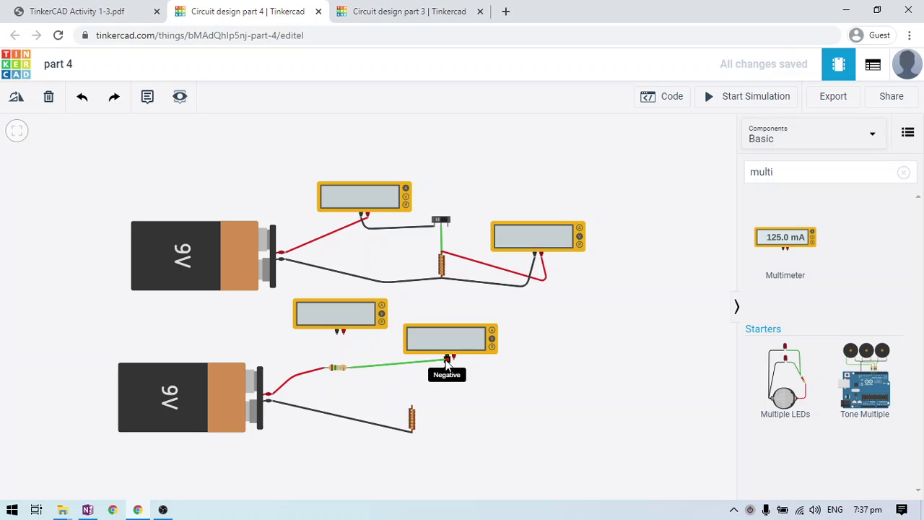
pyautogui.click(452, 358)
pyautogui.click(412, 408)
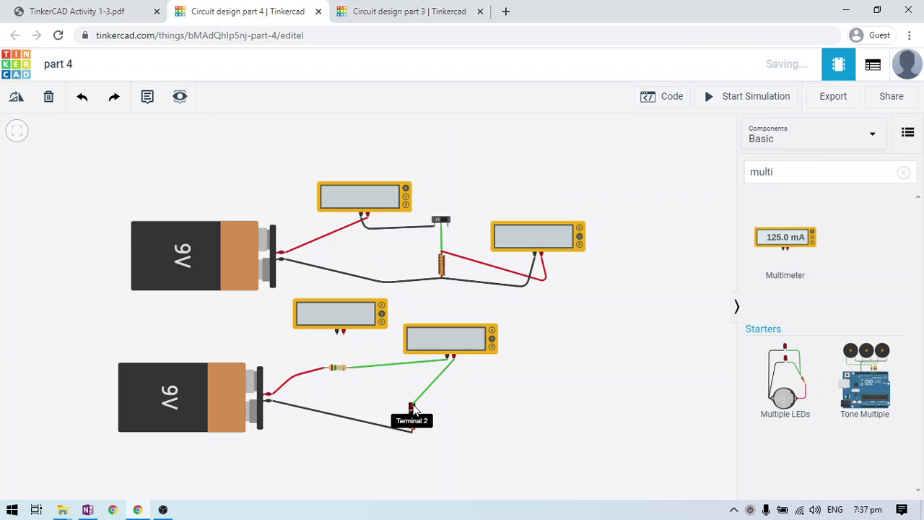
# Step: Recolor both wires of the multimeter above the inductor red
pyautogui.click(626, 167)
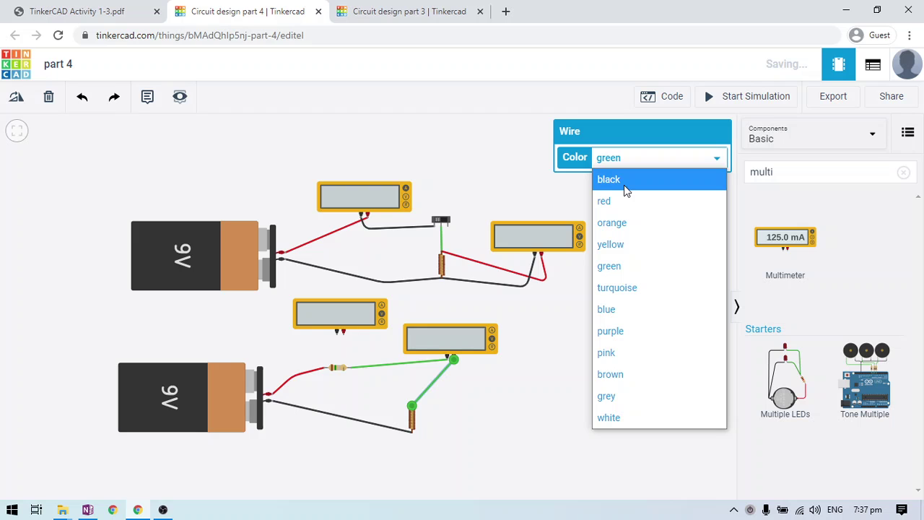
pyautogui.click(626, 206)
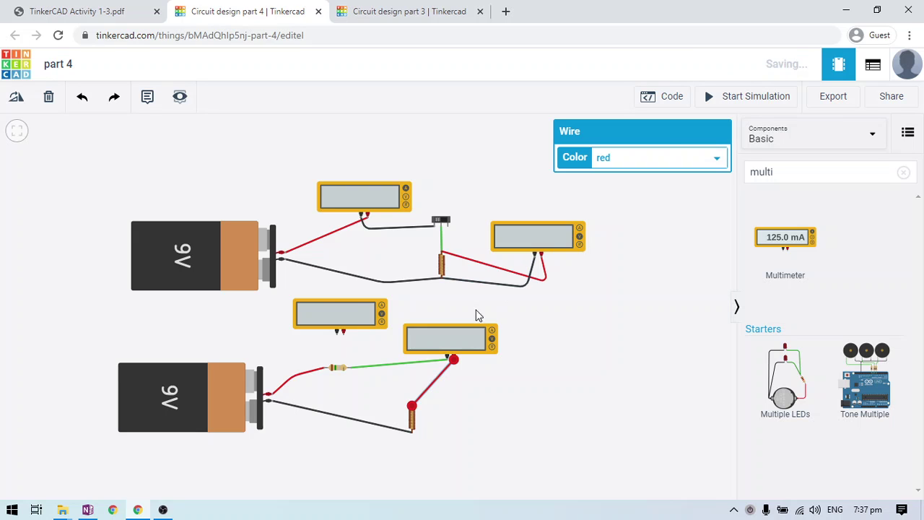
pyautogui.click(430, 361)
pyautogui.click(629, 156)
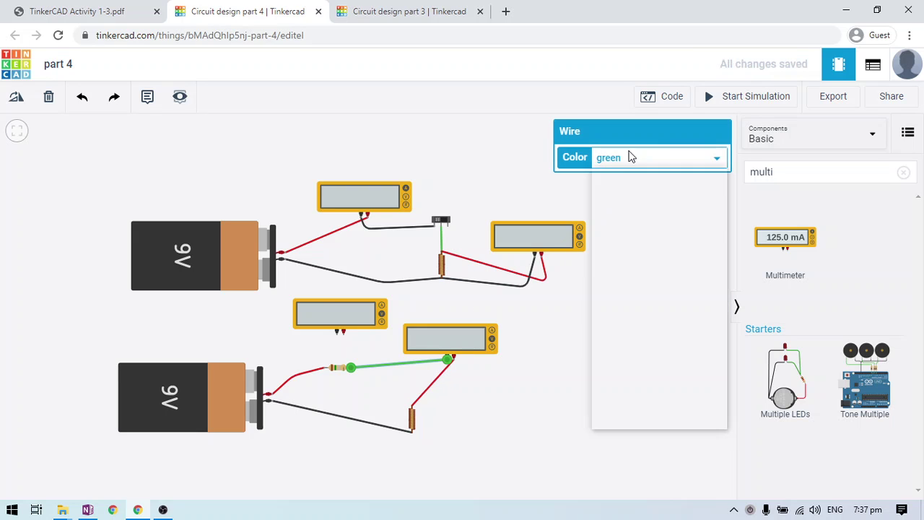
pyautogui.click(608, 203)
# Step: Wire the negative terminal of the multimeter above the resistor to the resistor's battery-side end in black
pyautogui.click(341, 331)
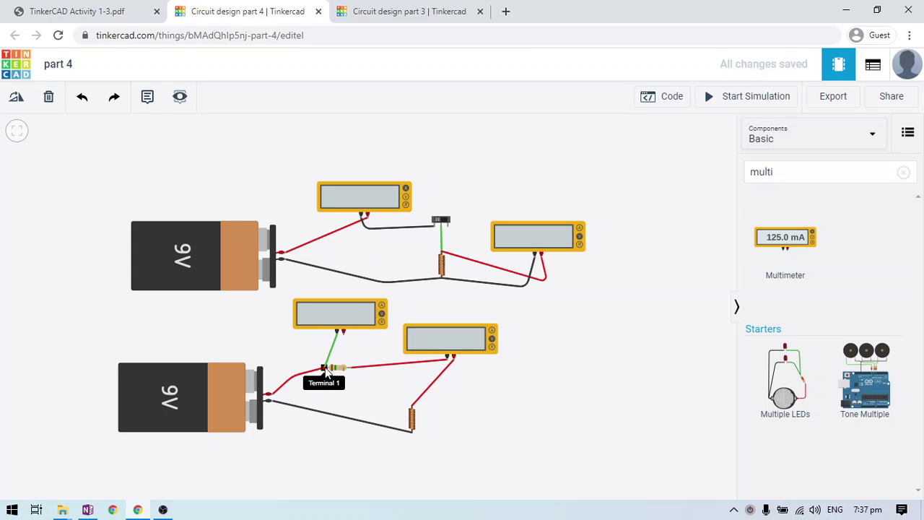
pyautogui.click(325, 367)
pyautogui.click(645, 162)
pyautogui.click(629, 179)
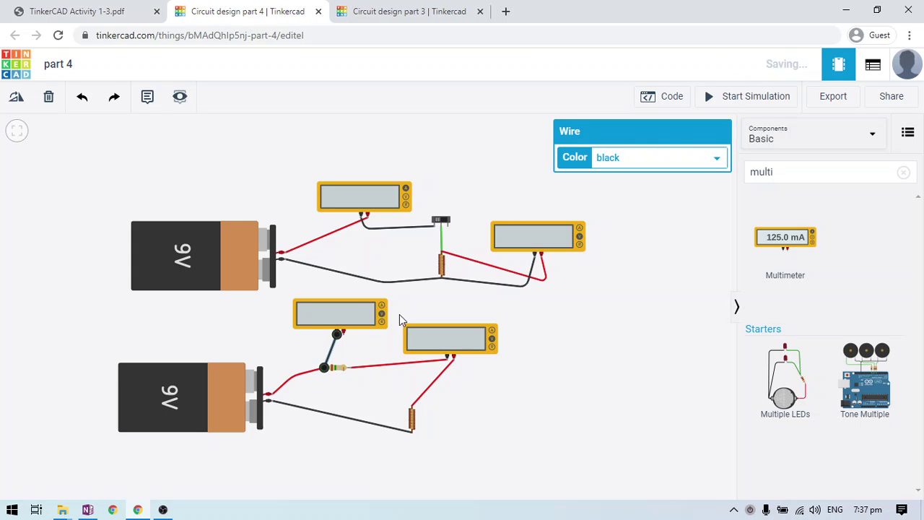
# Step: Wire the resistor's far end to the negative terminal of the multimeter above it, and delete that multimeter's black wire
pyautogui.click(352, 370)
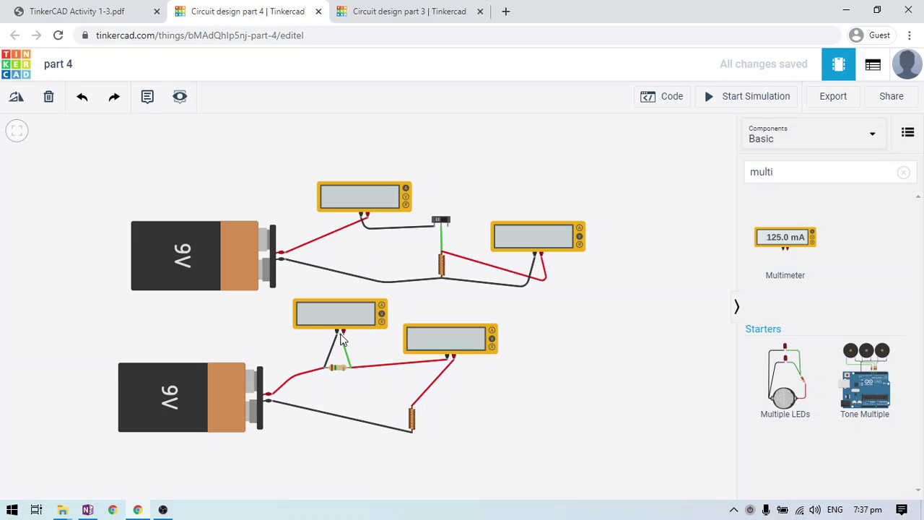
pyautogui.click(343, 334)
pyautogui.click(334, 353)
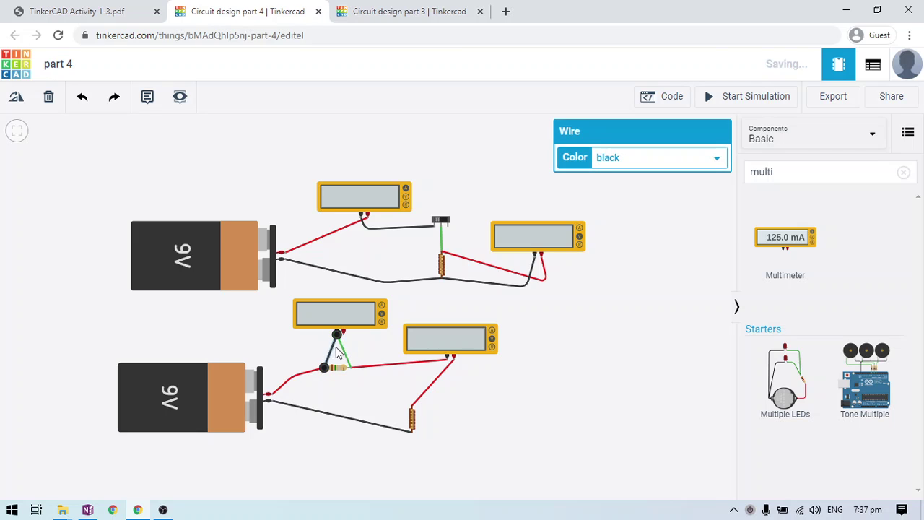
pyautogui.press('Delete')
# Step: Wire the positive terminal of the multimeter above the resistor to the resistor's battery-side end in red
pyautogui.click(323, 368)
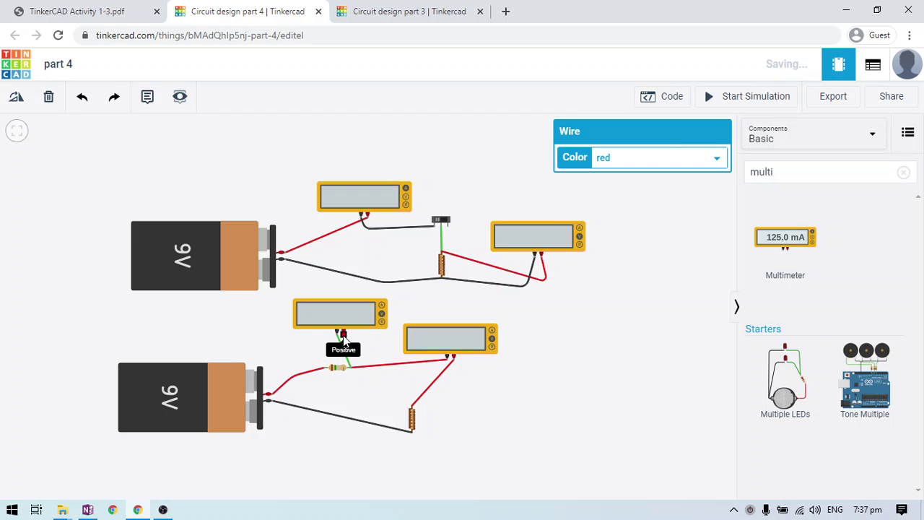
pyautogui.click(342, 331)
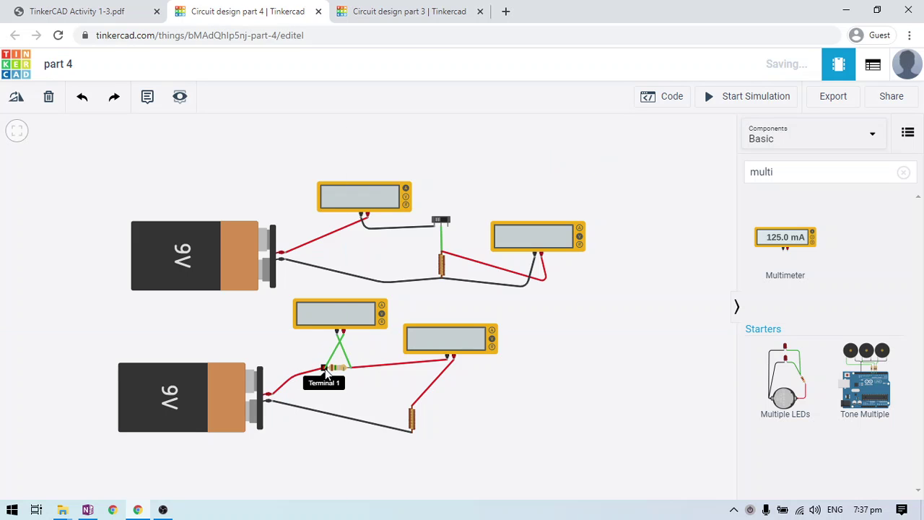
pyautogui.click(324, 367)
pyautogui.click(618, 161)
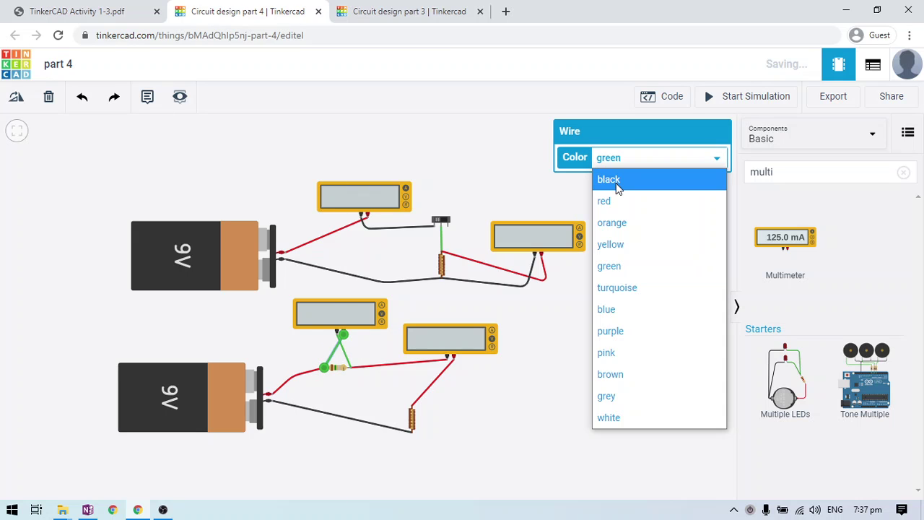
pyautogui.click(599, 199)
# Step: Recolor the wire from the multimeter's negative terminal to the resistor's far end black
pyautogui.click(347, 354)
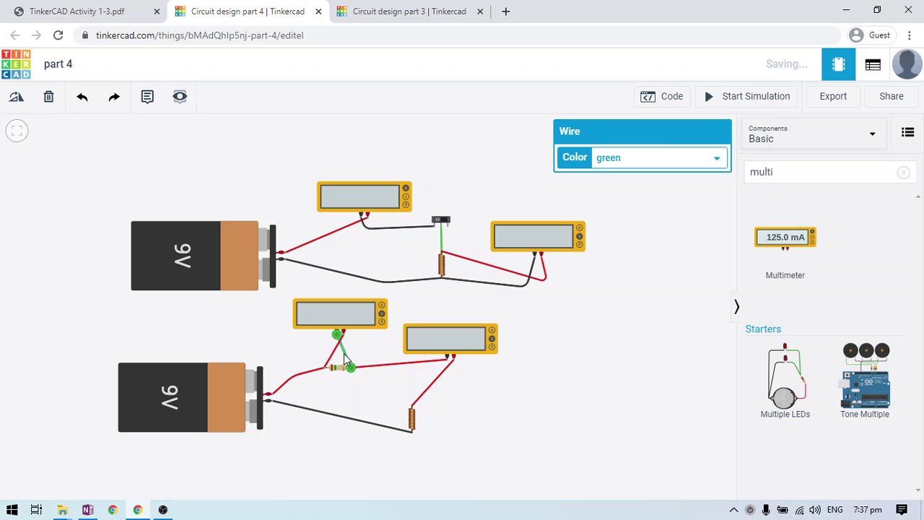
pyautogui.click(619, 164)
pyautogui.click(607, 179)
pyautogui.click(585, 296)
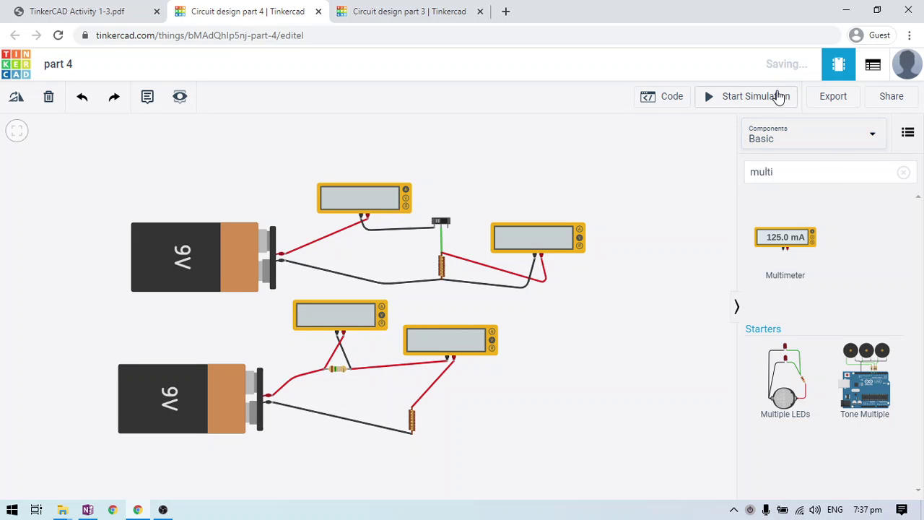
# Step: Start the simulation and open the properties of the second circuit's inductor
pyautogui.click(775, 99)
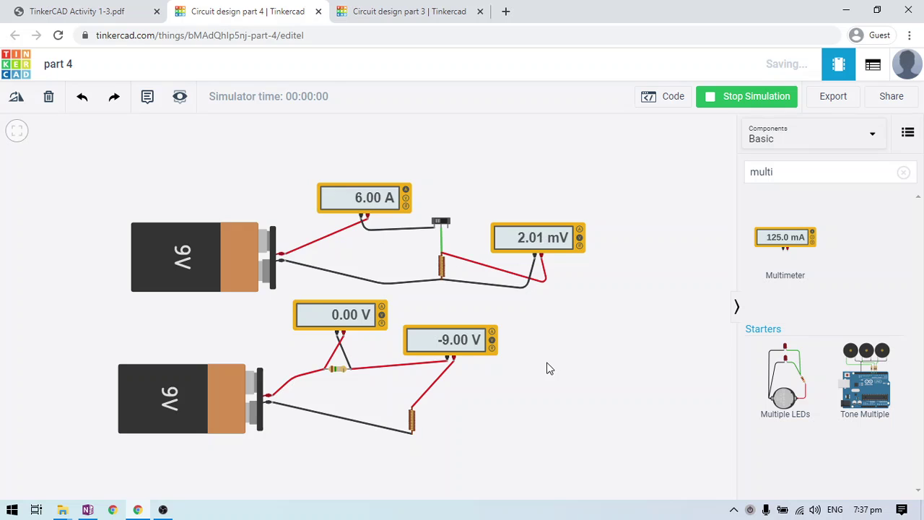
pyautogui.click(413, 422)
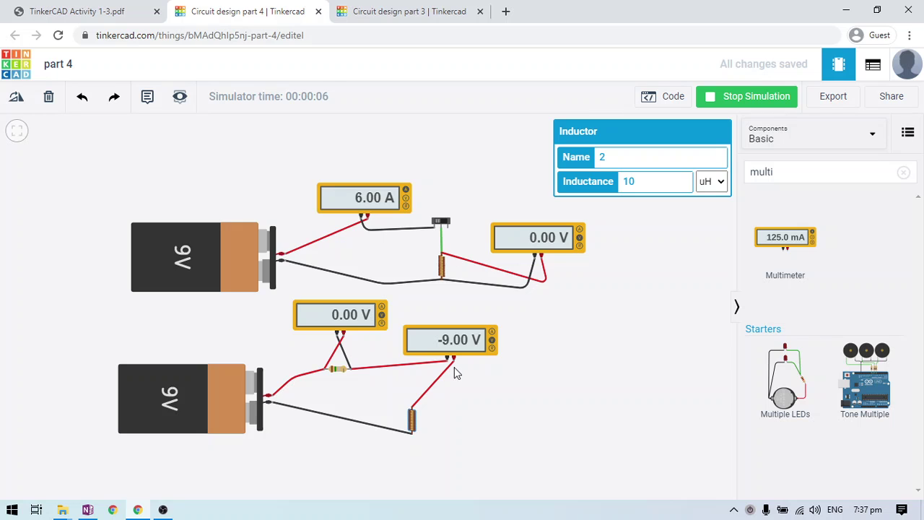
# Step: Set the multimeter nearest the second circuit's inductor to amperage and delete the red wire between it and the resistor
pyautogui.click(492, 332)
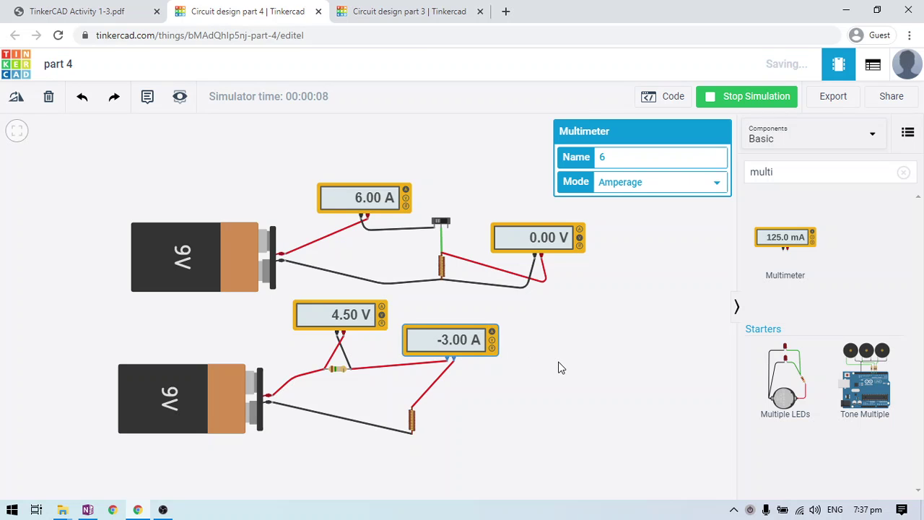
pyautogui.moveTo(559, 368); pyautogui.dragTo(571, 363)
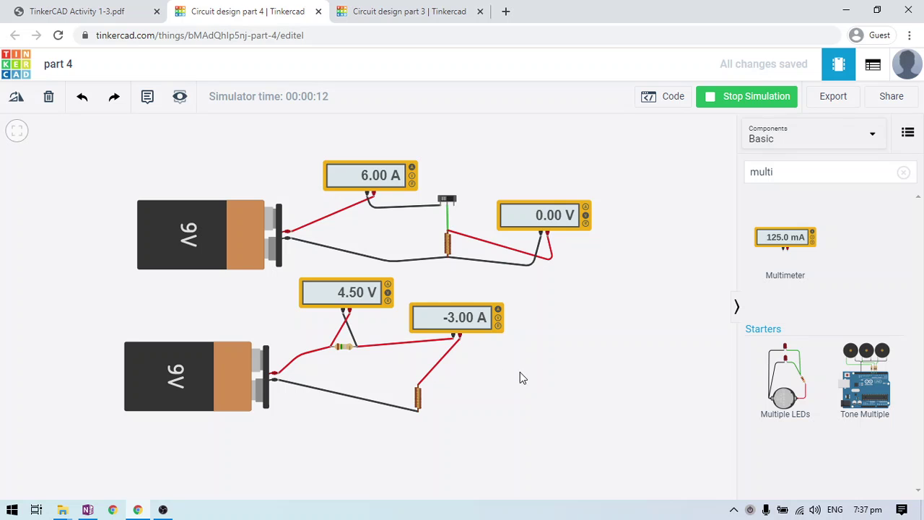
pyautogui.click(445, 347)
pyautogui.press('Delete')
# Step: Move the second inductor's red wire from the ammeter's positive terminal to its negative terminal
pyautogui.click(361, 350)
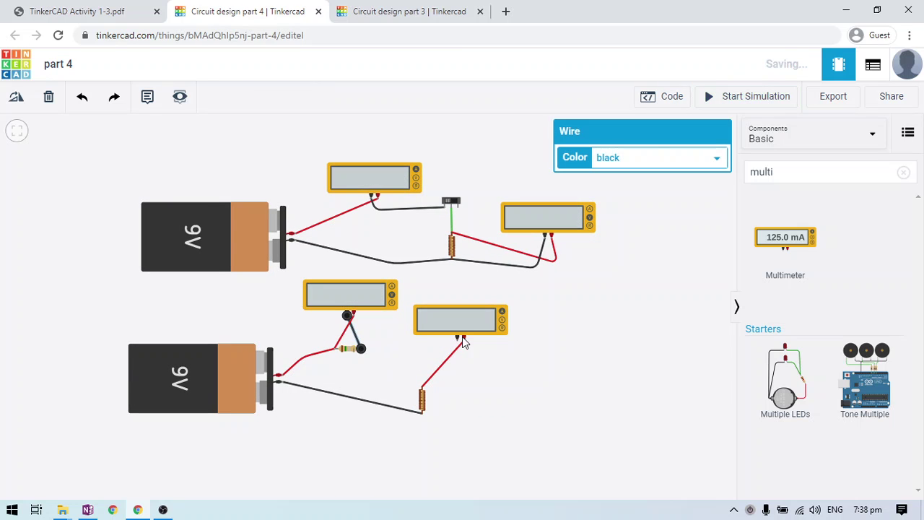
pyautogui.click(460, 342)
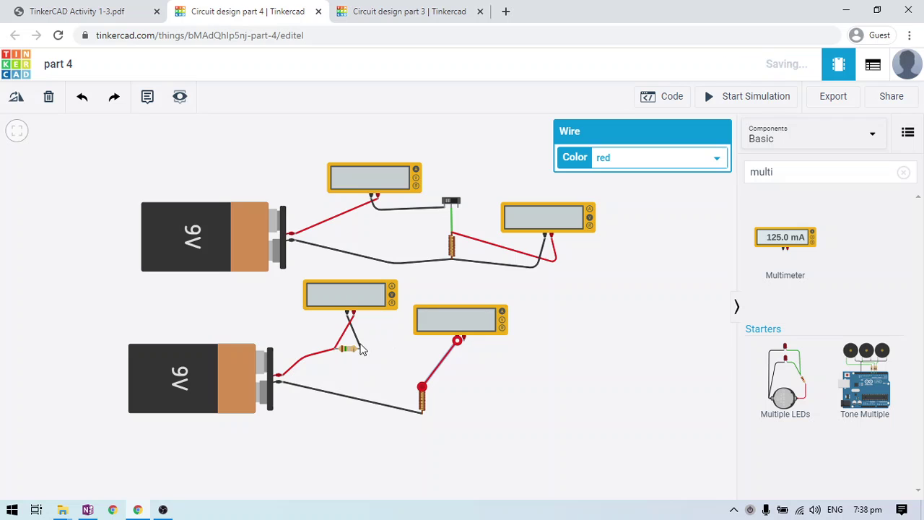
pyautogui.click(361, 350)
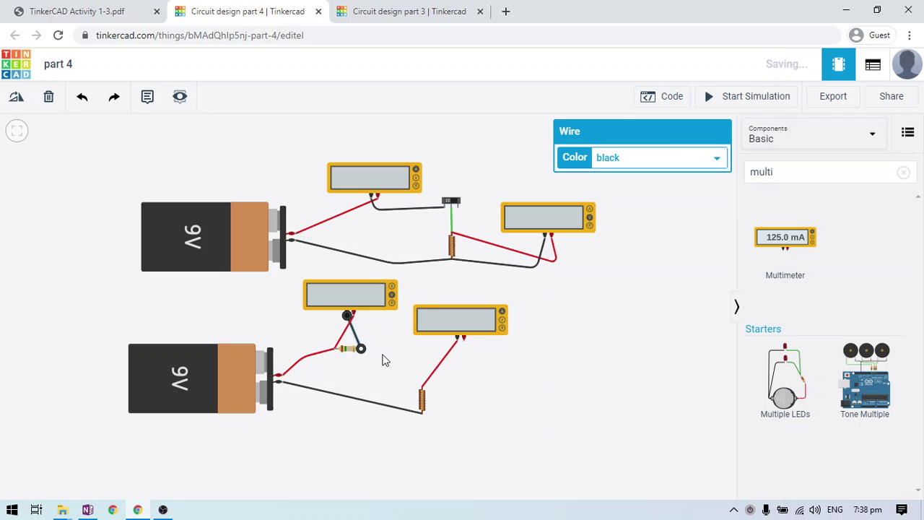
# Step: Wire the second circuit's ammeter from its positive terminal to the resistor's far end, with one bend, and color the wire red
pyautogui.click(464, 339)
pyautogui.click(464, 359)
pyautogui.click(361, 348)
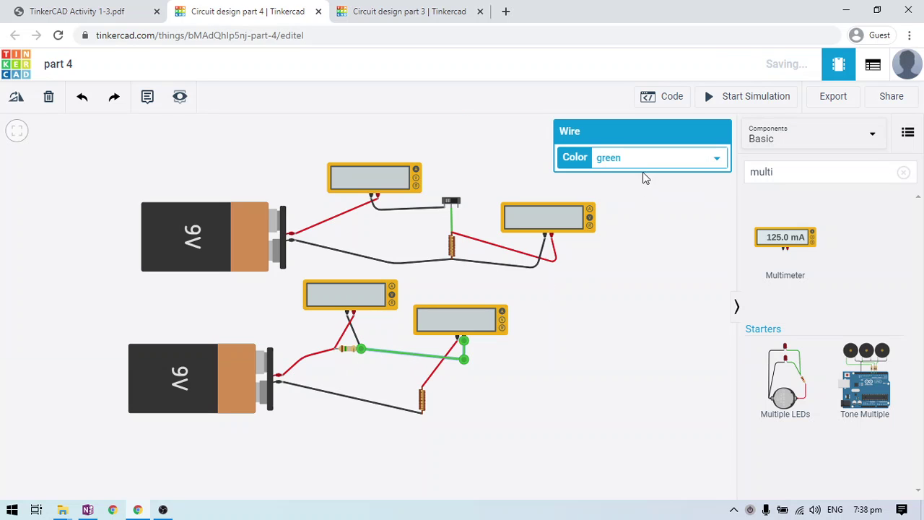
pyautogui.click(642, 158)
pyautogui.click(619, 200)
pyautogui.click(592, 329)
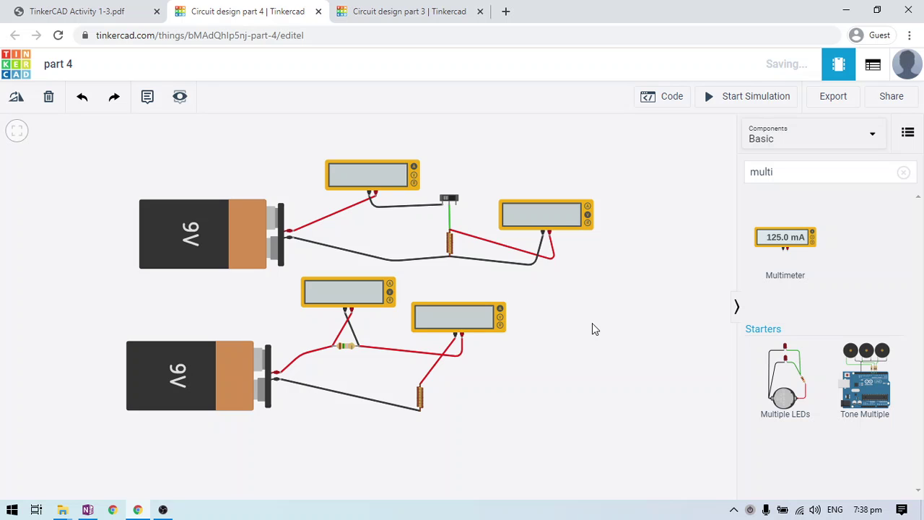
# Step: Start the simulation and examine the resistor's properties and the multimeter readings of both circuits
pyautogui.click(712, 102)
pyautogui.scroll(5, 616, 314)
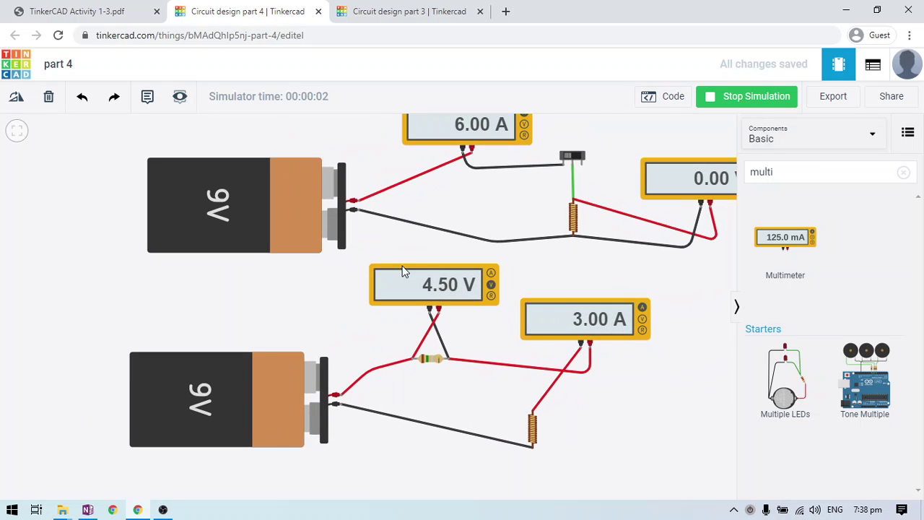
pyautogui.click(433, 359)
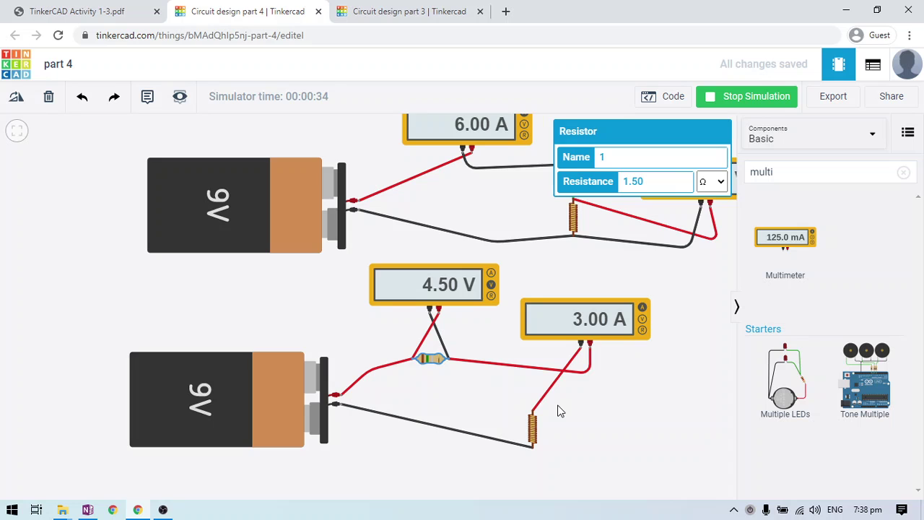
pyautogui.scroll(1, 692, 349)
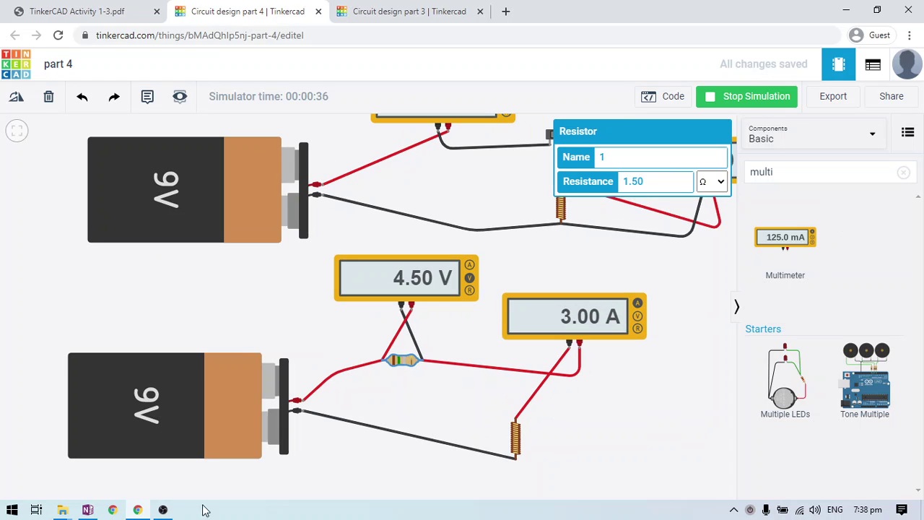
pyautogui.moveTo(532, 261); pyautogui.dragTo(529, 296)
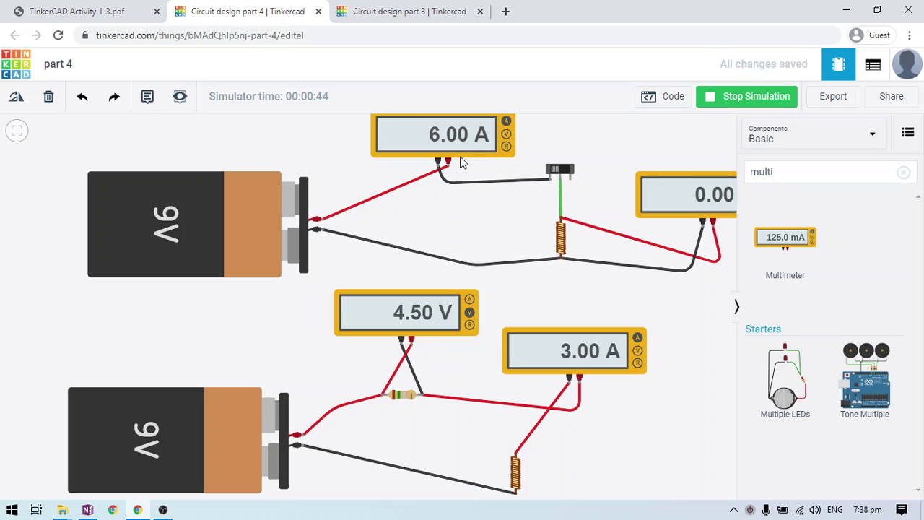
# Step: Review the handwritten resistance calculation in OneNote, and return to the Part 4 circuit in Tinkercad
pyautogui.click(87, 510)
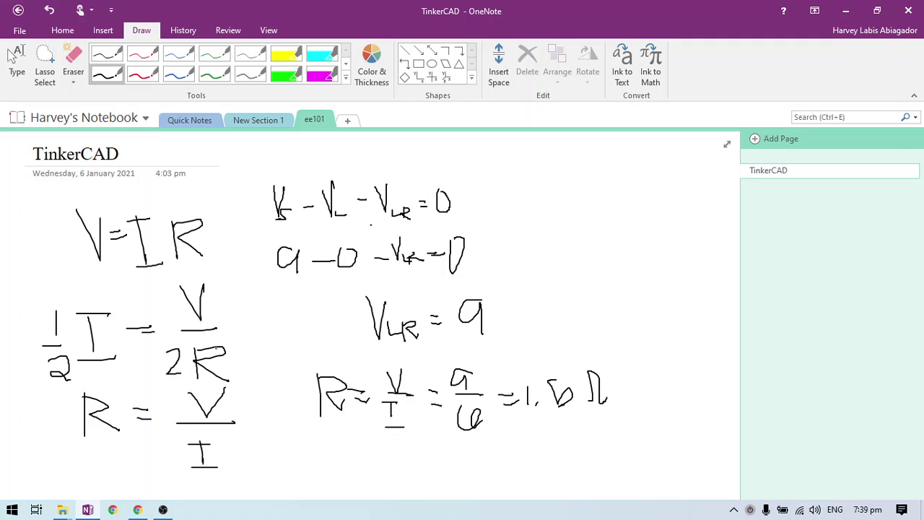
pyautogui.hotkey('alt', 'Tab')
pyautogui.scroll(-2, 629, 410)
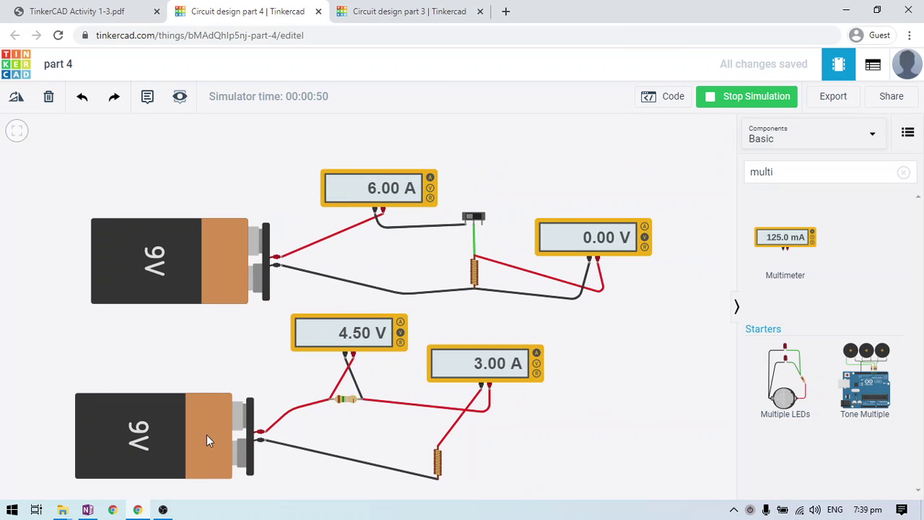
pyautogui.click(207, 440)
pyautogui.moveTo(686, 322); pyautogui.dragTo(615, 358)
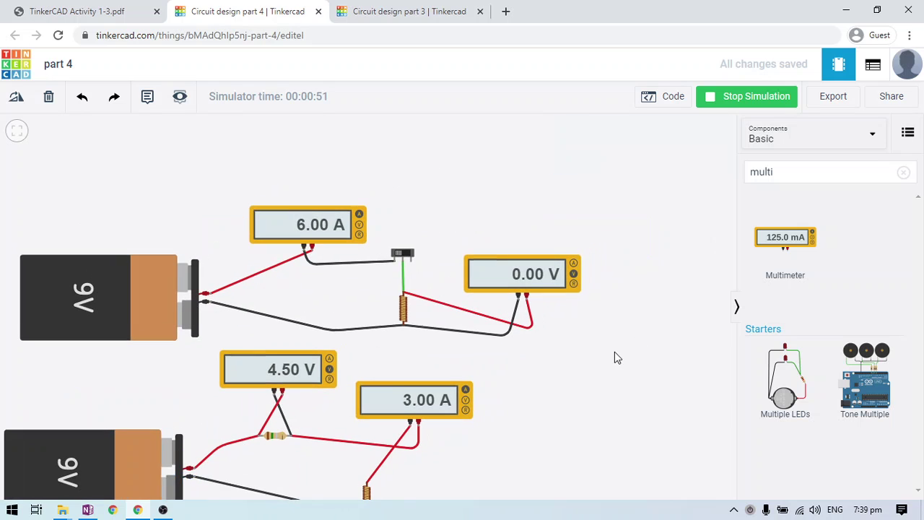
pyautogui.click(139, 468)
pyautogui.click(282, 370)
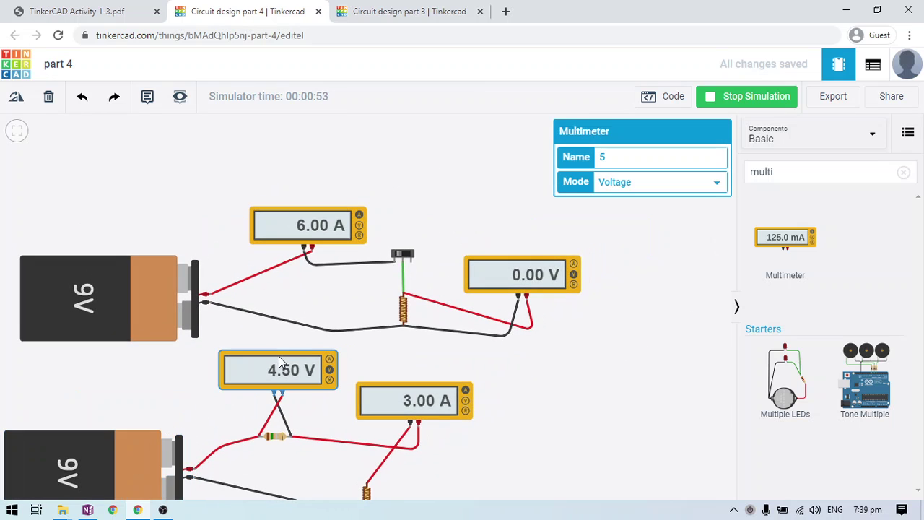
pyautogui.click(508, 354)
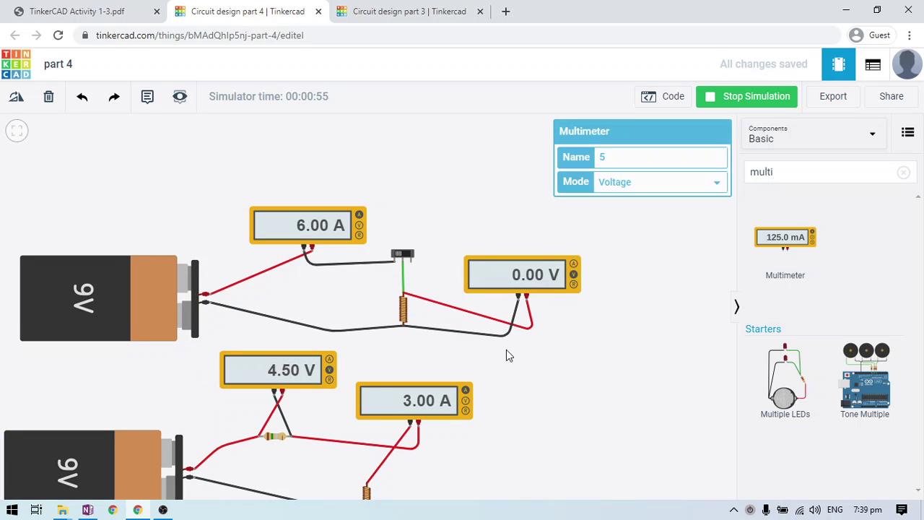
# Step: Search the components for "bulb" and place a light bulb above the first circuit's voltmeter
pyautogui.click(789, 167)
pyautogui.write('bu;b')
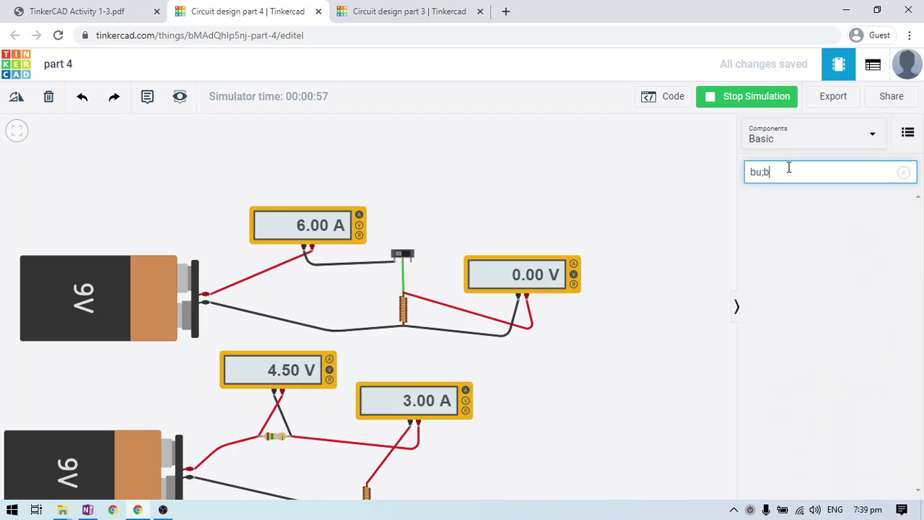
pyautogui.press('BackSpace')
pyautogui.press('BackSpace')
pyautogui.write('lb')
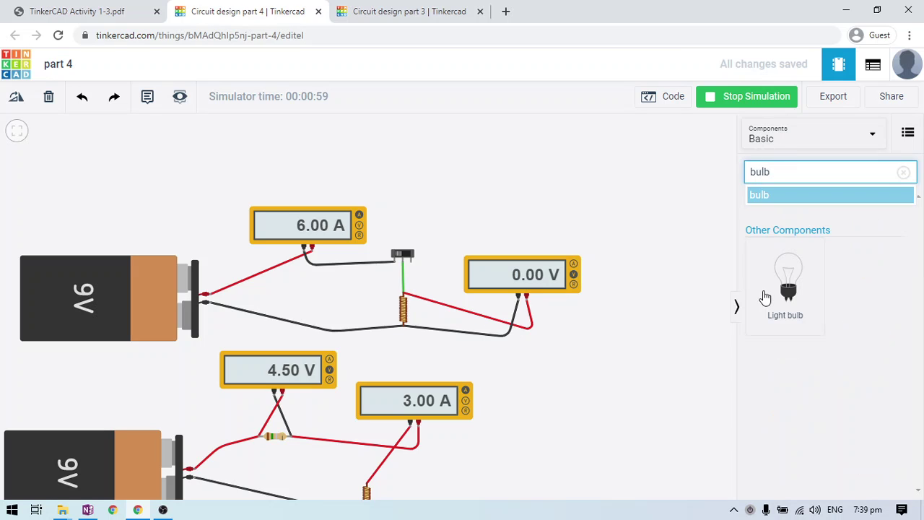
pyautogui.moveTo(786, 282); pyautogui.dragTo(581, 229)
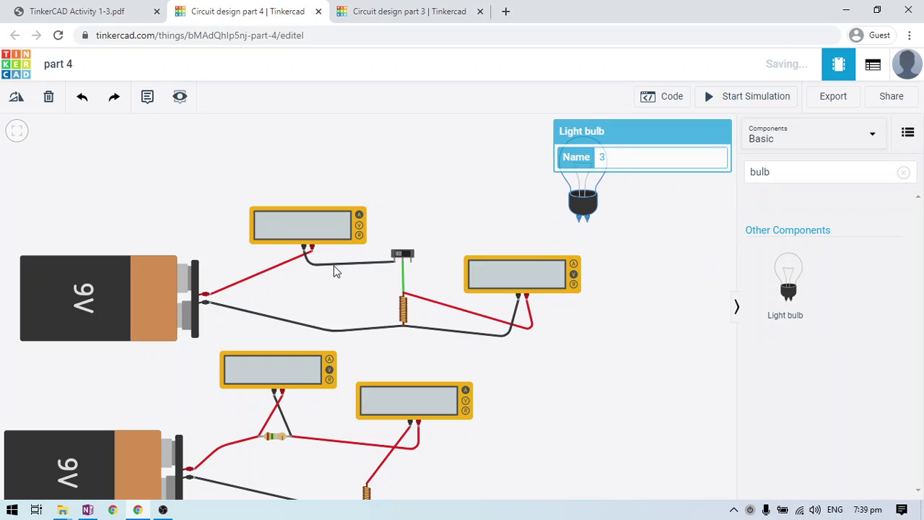
# Step: Wire the slide switch's free terminal to the light bulb's first terminal, and try to wire the bulb's second terminal to the inductor
pyautogui.click(410, 258)
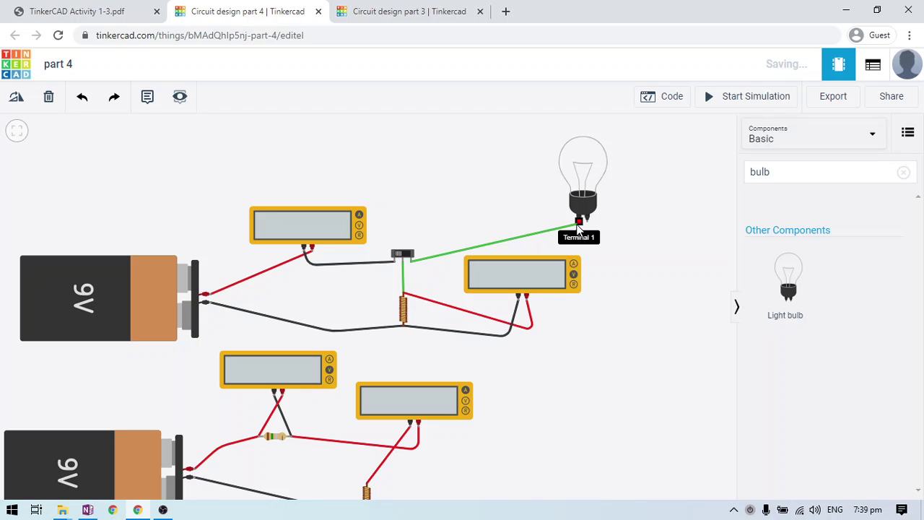
pyautogui.click(587, 223)
pyautogui.click(589, 220)
pyautogui.click(604, 292)
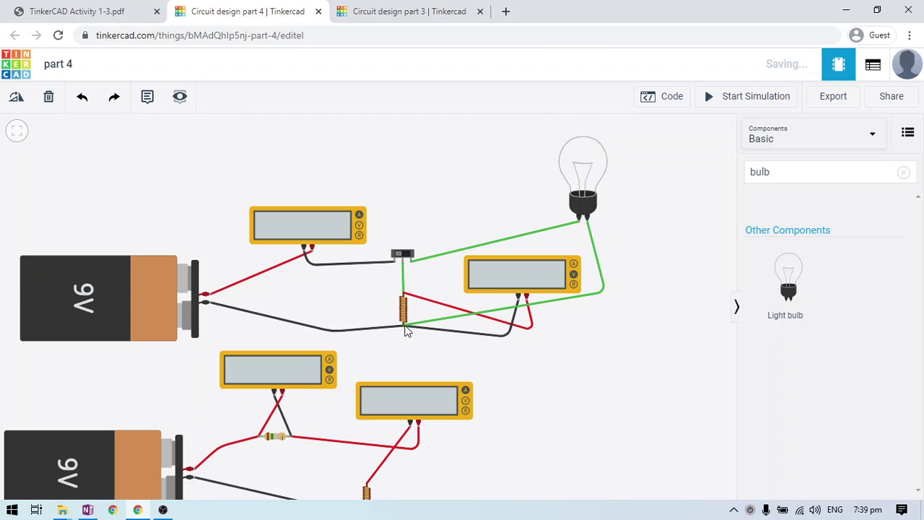
pyautogui.press('Escape')
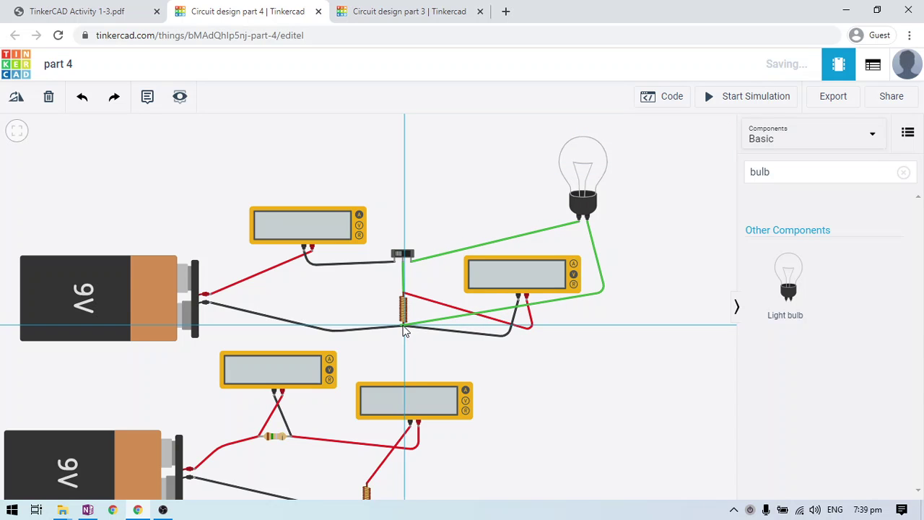
# Step: Wire the light bulb's second terminal to the lower end of the first circuit's inductor, routing the wire below the voltmeter
pyautogui.scroll(2, 405, 331)
pyautogui.click(403, 326)
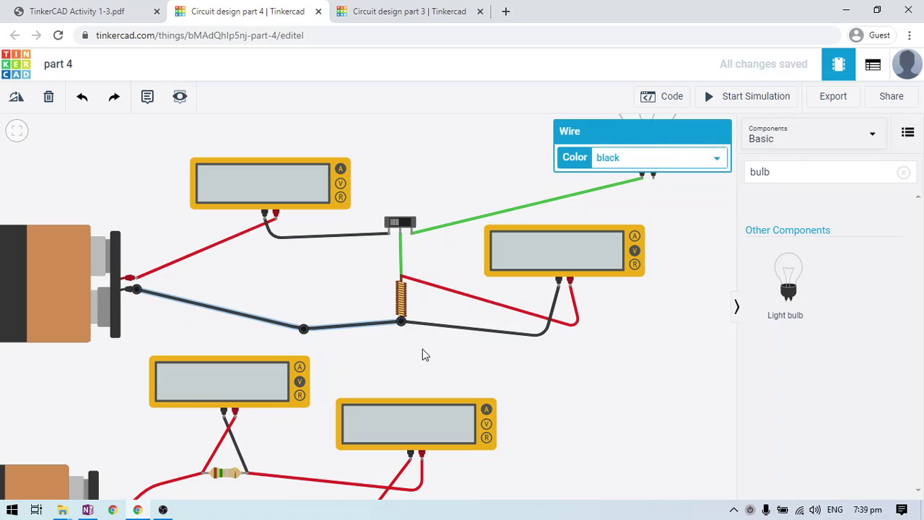
pyautogui.moveTo(423, 355); pyautogui.dragTo(448, 344)
pyautogui.click(677, 170)
pyautogui.click(685, 324)
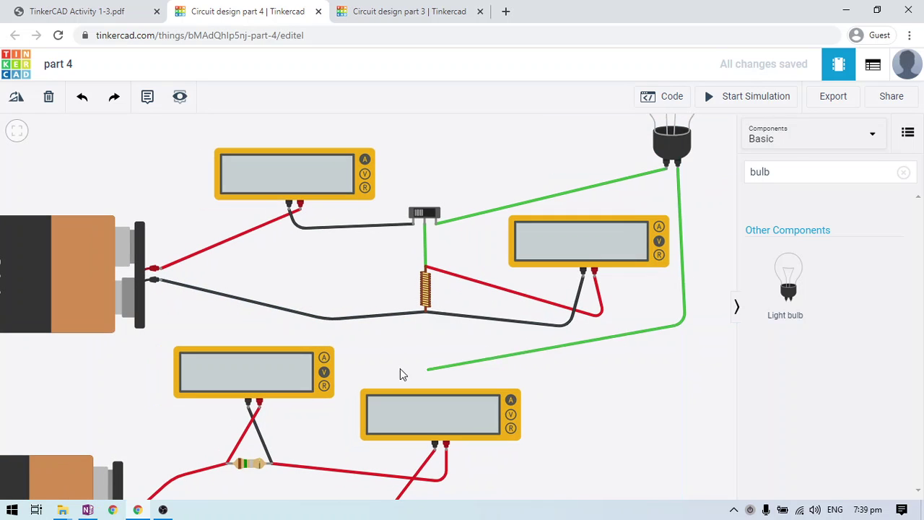
pyautogui.click(428, 338)
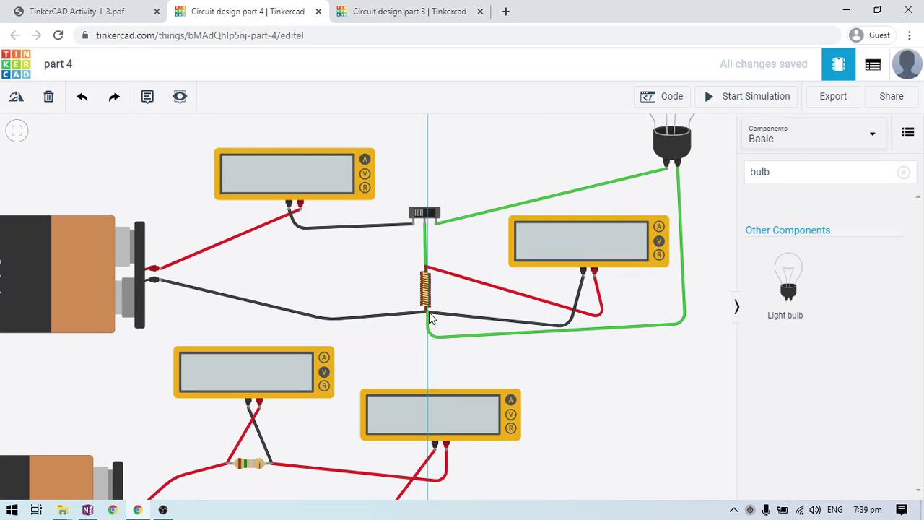
pyautogui.scroll(2, 426, 318)
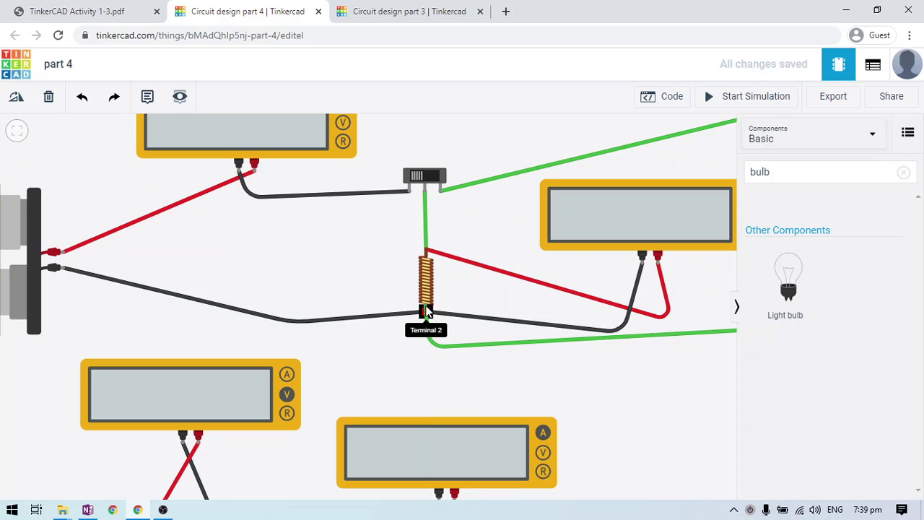
pyautogui.click(428, 315)
pyautogui.scroll(-4, 466, 330)
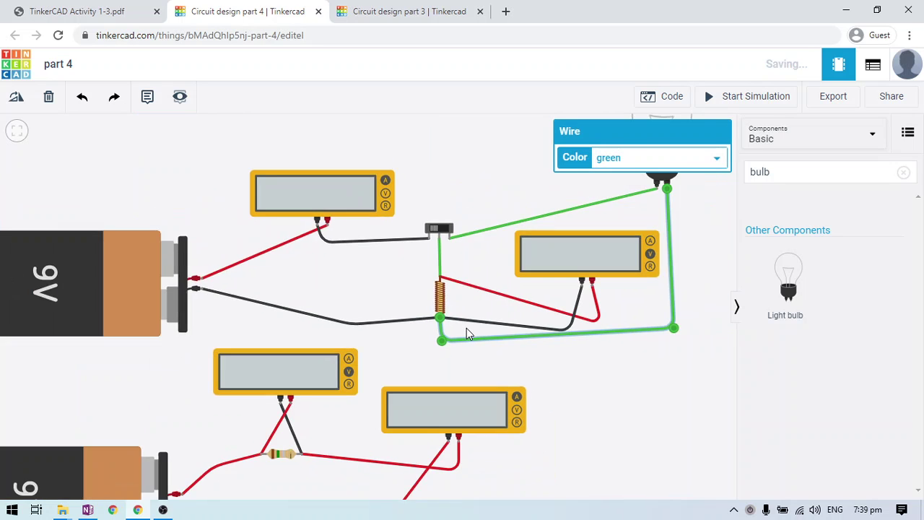
pyautogui.click(707, 177)
# Step: Start the simulation and toggle the slide switch back and forth to test the light bulb in the first circuit
pyautogui.click(737, 97)
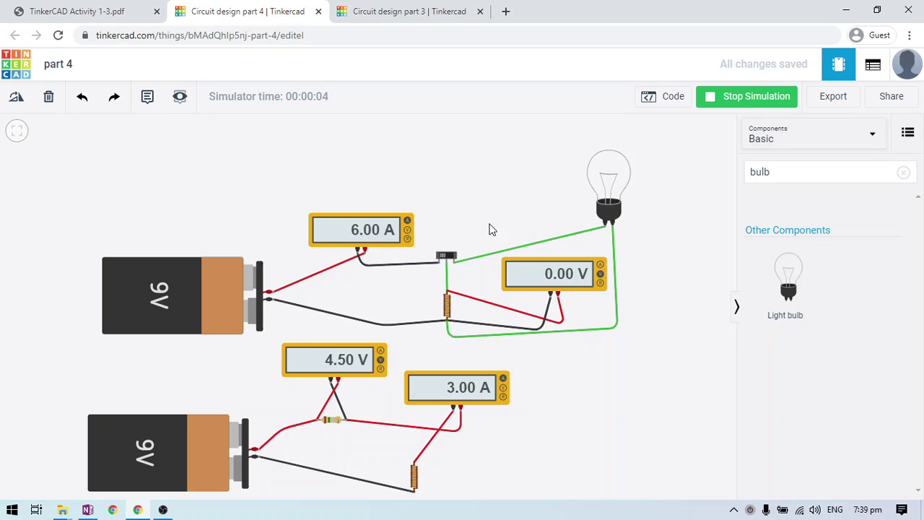
pyautogui.click(445, 261)
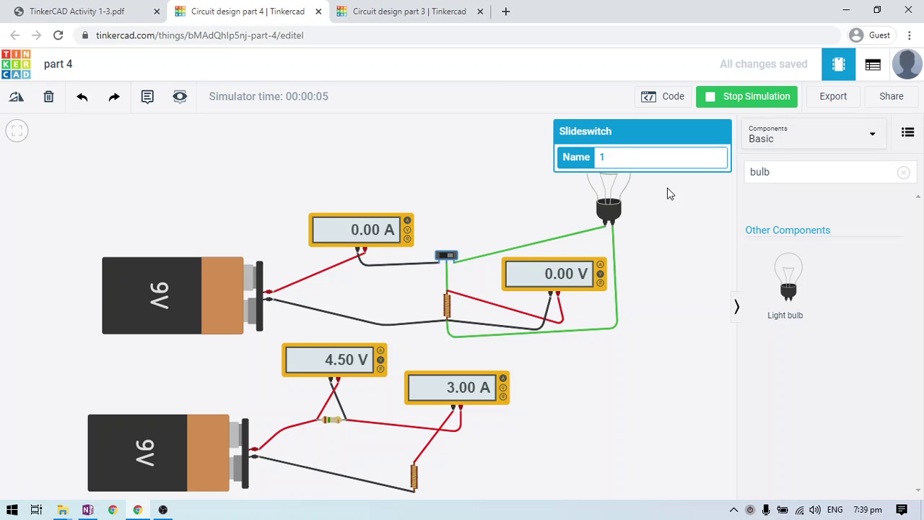
pyautogui.moveTo(668, 189); pyautogui.dragTo(613, 264)
pyautogui.click(391, 324)
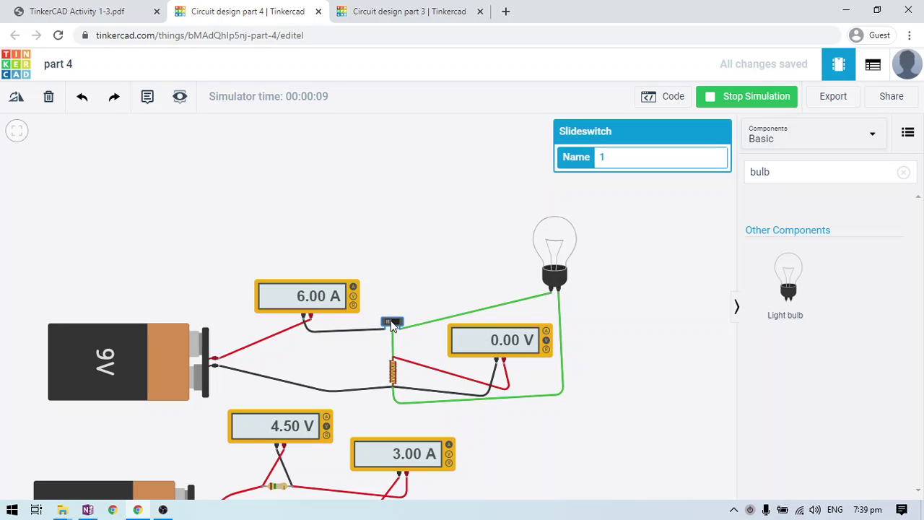
pyautogui.click(391, 324)
pyautogui.click(390, 324)
pyautogui.click(391, 325)
pyautogui.click(391, 324)
pyautogui.click(392, 324)
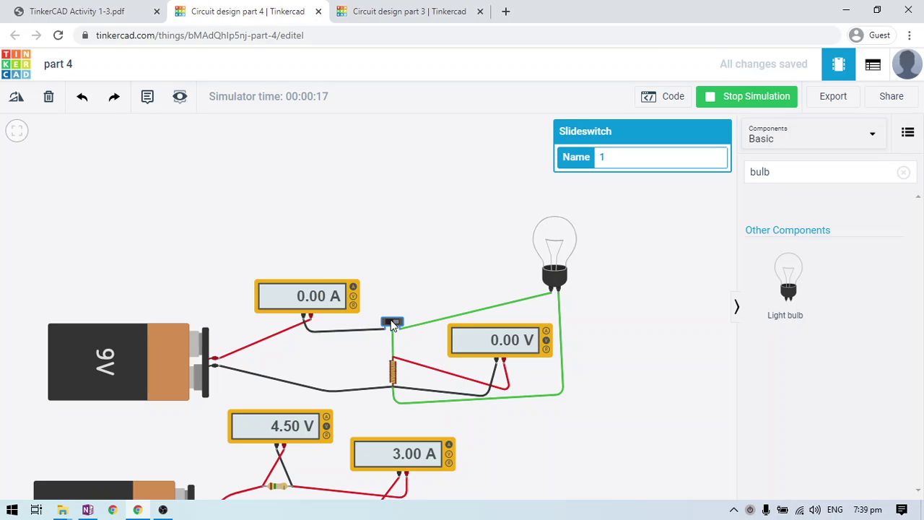
# Step: Delete the light bulb and its wires from the first circuit
pyautogui.click(567, 269)
pyautogui.press('Delete')
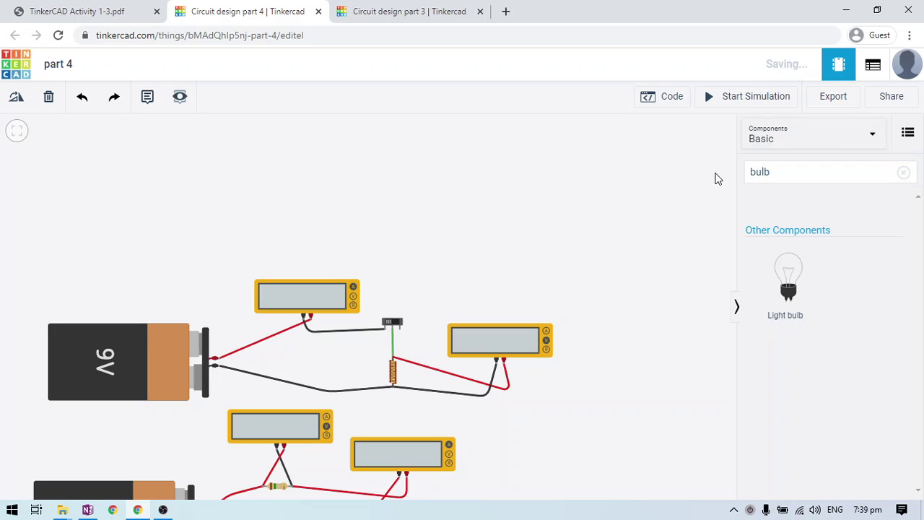
pyautogui.click(718, 98)
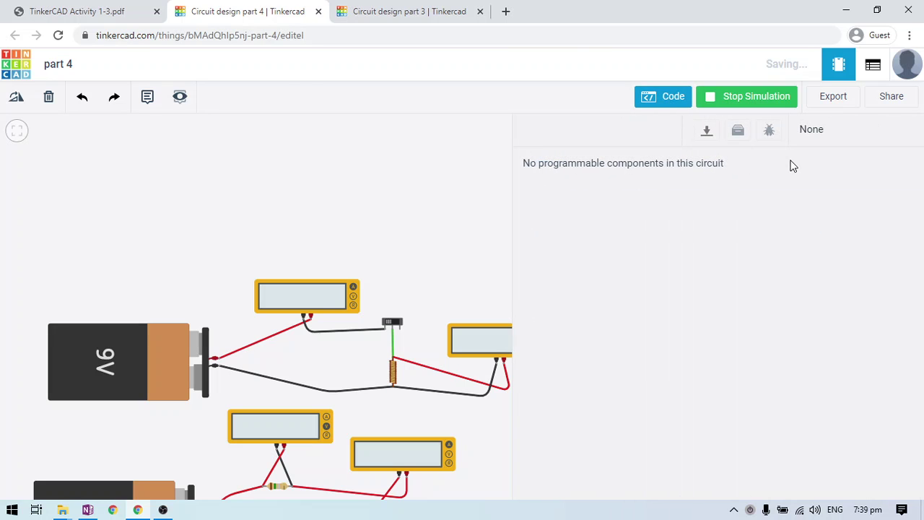
pyautogui.click(747, 96)
pyautogui.click(663, 96)
# Step: Search the components for "led" and place a red LED above the first circuit's voltmeter
pyautogui.click(810, 173)
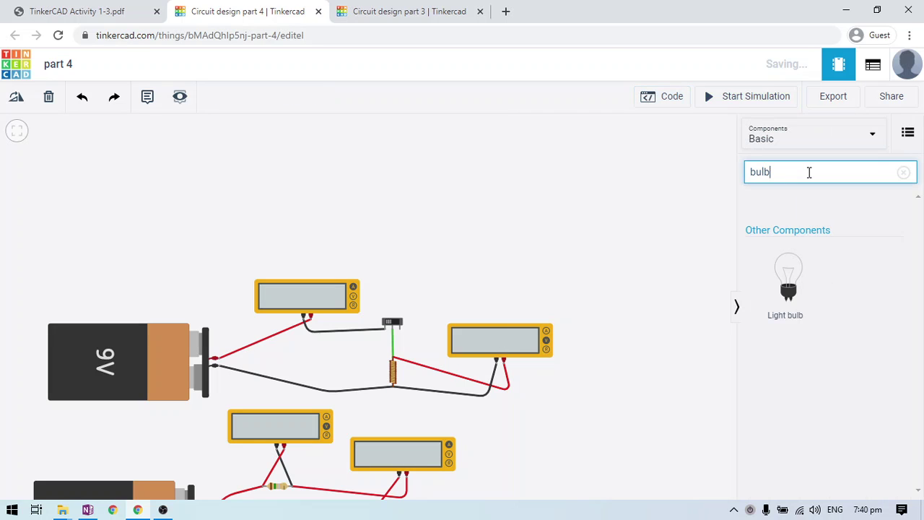
pyautogui.press('BackSpace')
pyautogui.press('BackSpace')
pyautogui.write('led')
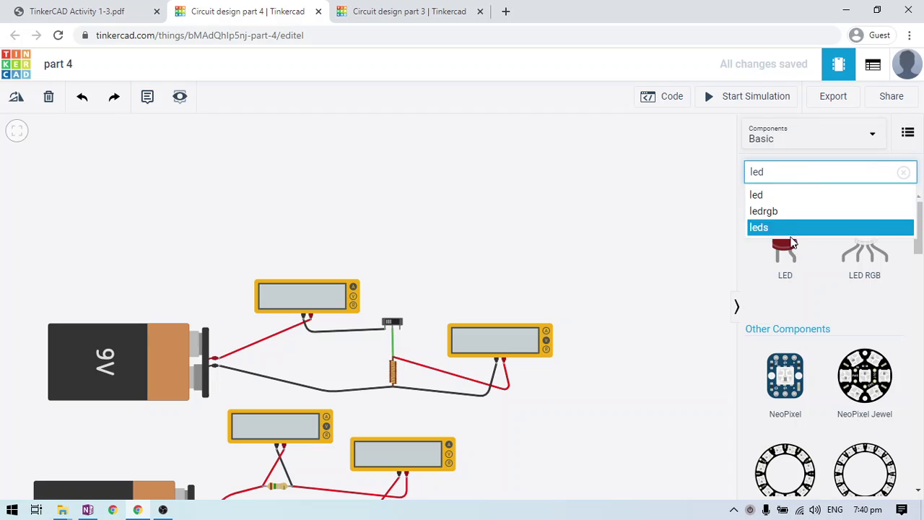
pyautogui.moveTo(785, 245); pyautogui.dragTo(523, 287)
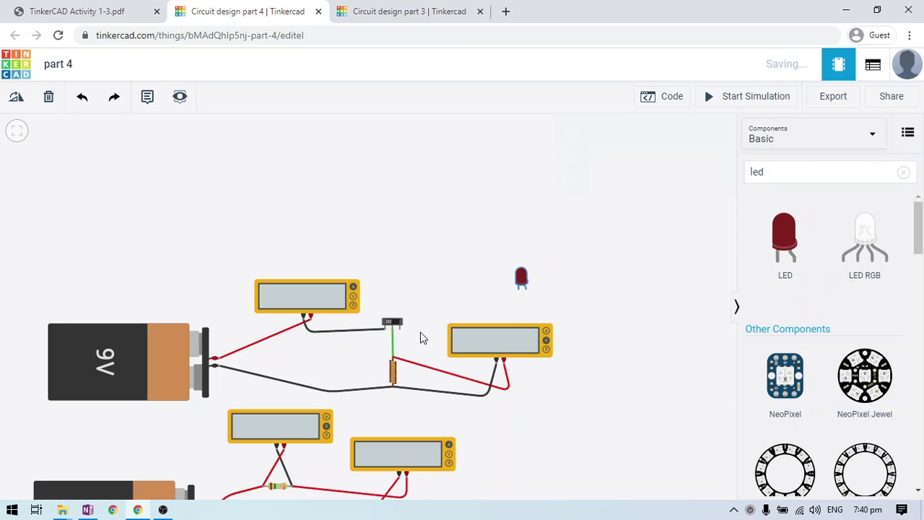
# Step: Wire the LED's left leg to the free terminal of the first circuit's slide switch
pyautogui.click(394, 372)
pyautogui.click(411, 307)
pyautogui.click(518, 290)
pyautogui.click(478, 319)
pyautogui.click(396, 329)
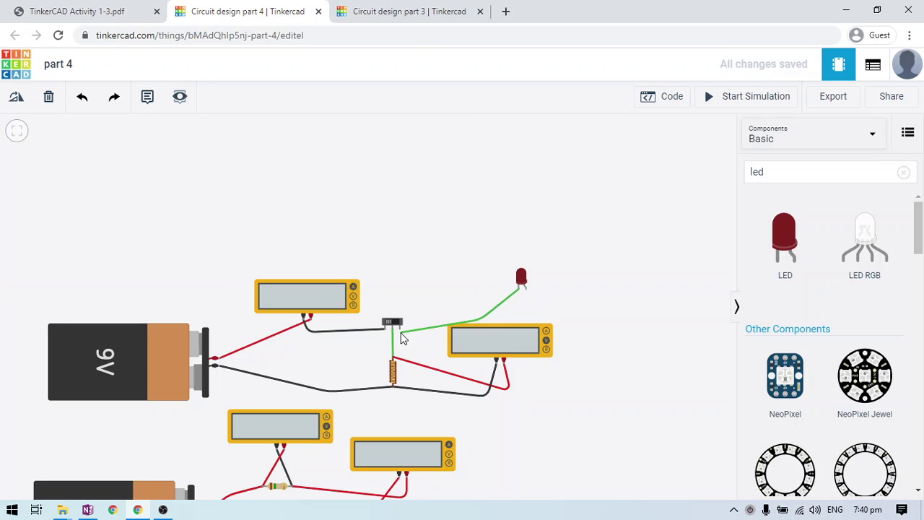
# Step: Wire the LED's right leg to the lower end of the first circuit's inductor, routing the wire around and below the voltmeter
pyautogui.click(526, 290)
pyautogui.click(590, 309)
pyautogui.click(571, 382)
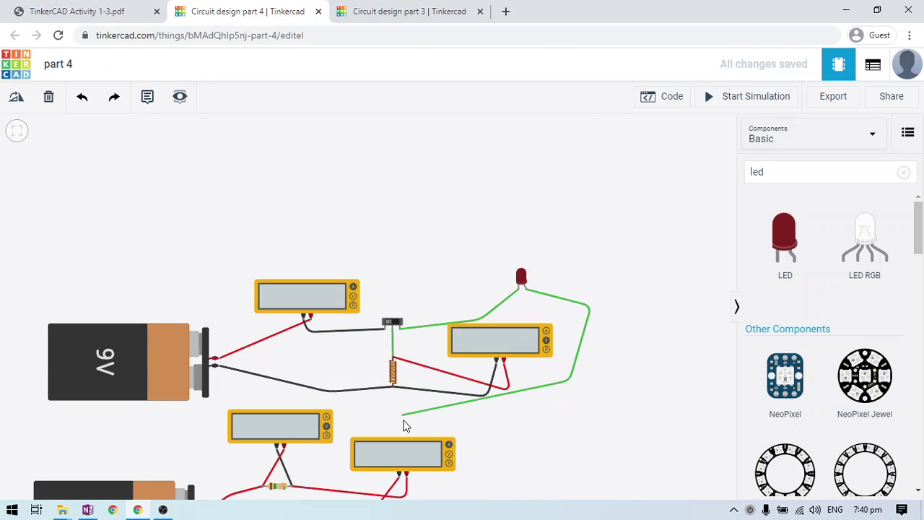
pyautogui.click(405, 418)
pyautogui.click(395, 389)
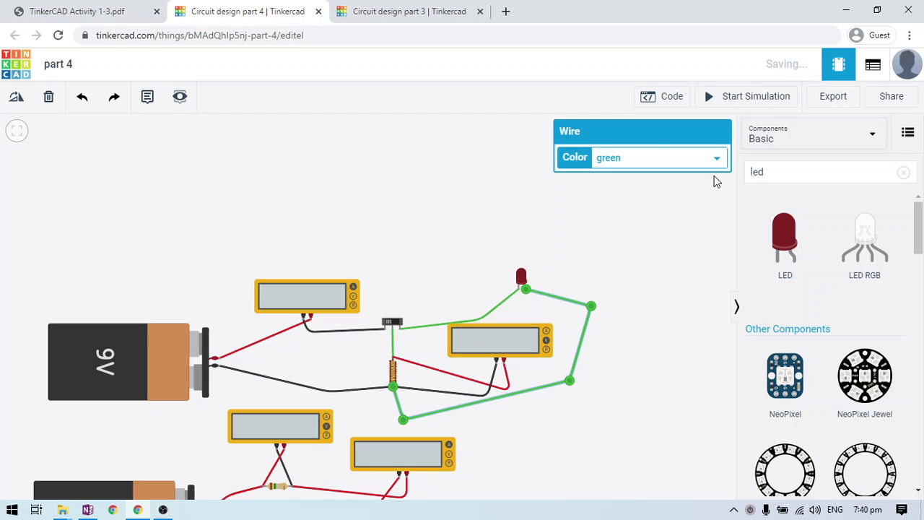
# Step: Start the simulation, toggle the first circuit's slide switch back and forth to test the LED, and examine both circuits
pyautogui.click(741, 96)
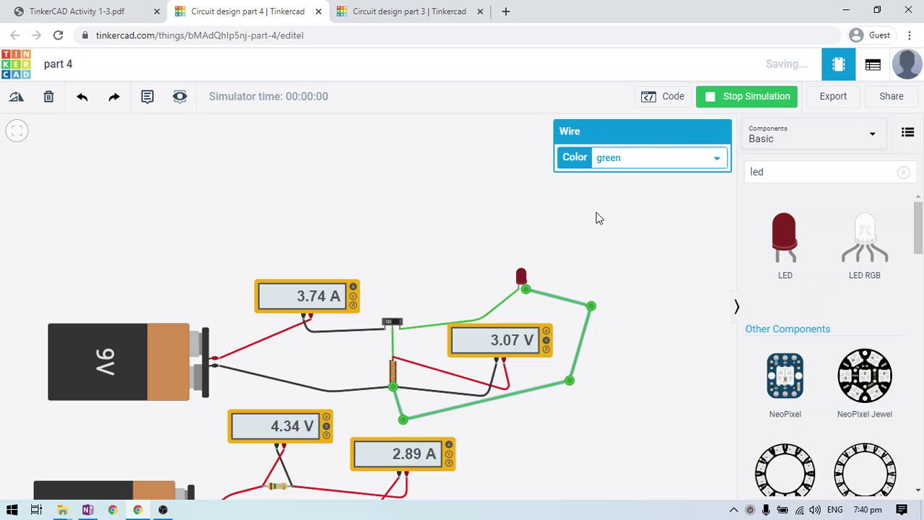
pyautogui.click(391, 323)
pyautogui.click(391, 324)
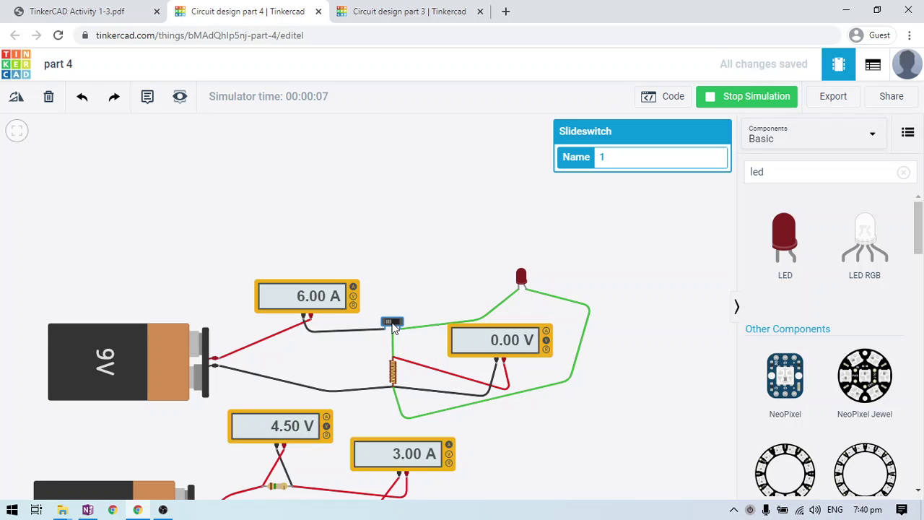
pyautogui.click(392, 324)
pyautogui.click(393, 323)
pyautogui.click(392, 323)
pyautogui.click(392, 323)
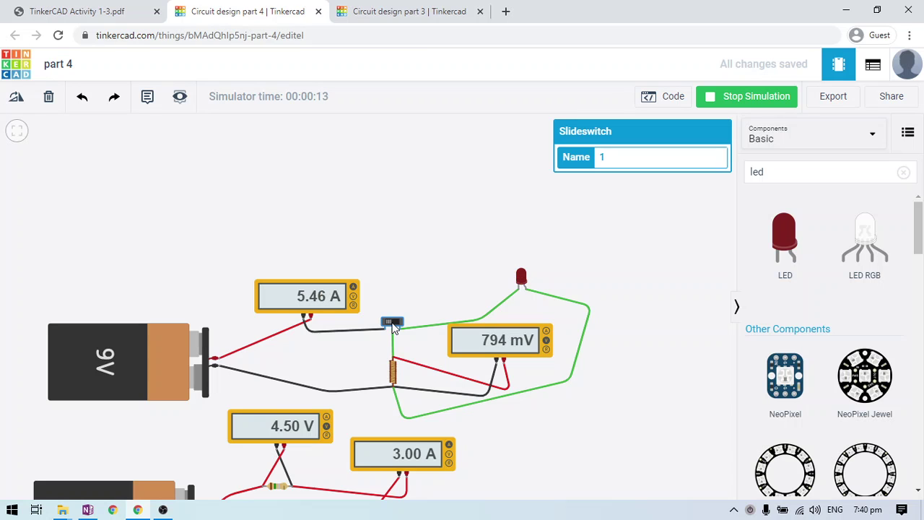
pyautogui.click(393, 324)
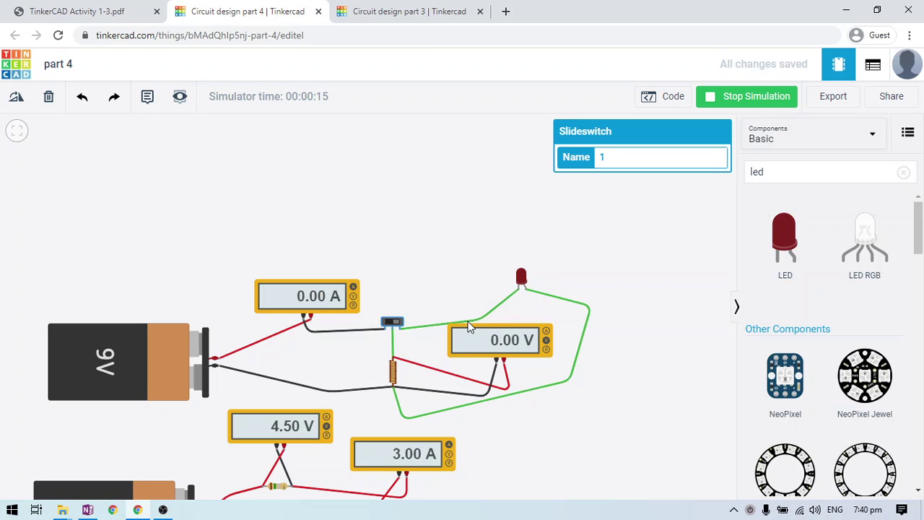
pyautogui.moveTo(663, 406); pyautogui.dragTo(610, 354)
pyautogui.scroll(-1, 644, 374)
pyautogui.scroll(1, 604, 379)
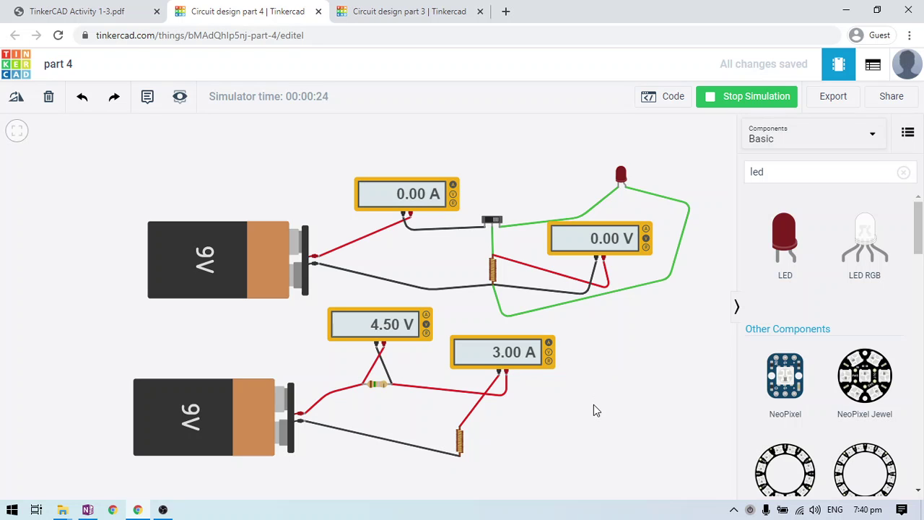
# Step: Read the Part 4 instructions at the end of the activity PDF and return to the Part 4 circuit
pyautogui.click(86, 10)
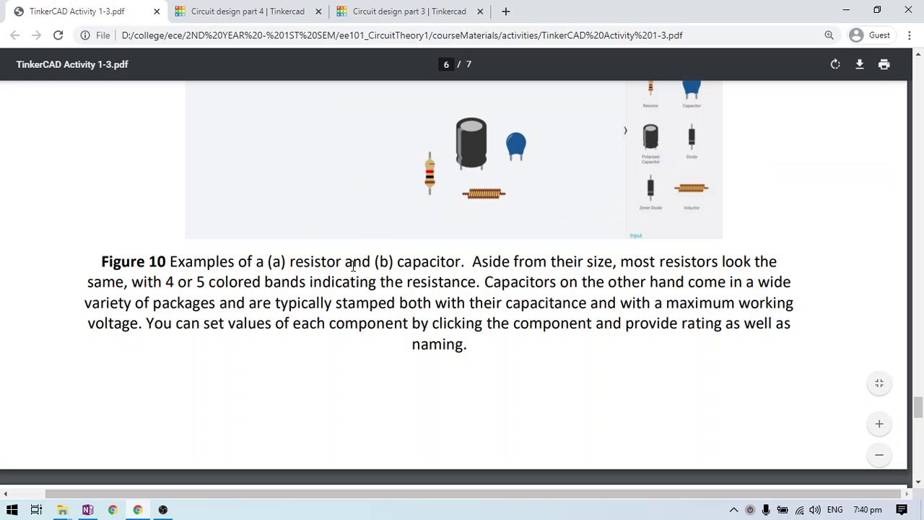
pyautogui.scroll(-15, 351, 264)
pyautogui.scroll(-5, 650, 428)
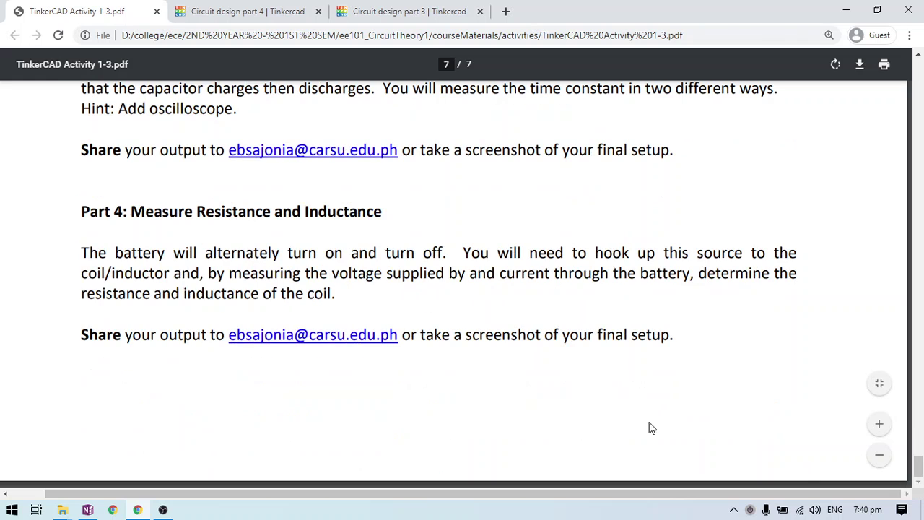
pyautogui.click(205, 9)
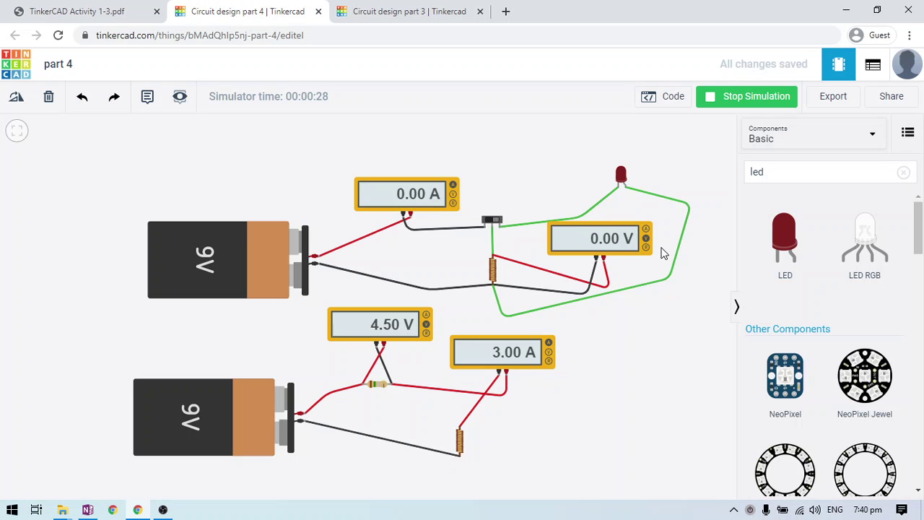
pyautogui.click(363, 7)
pyautogui.click(243, 7)
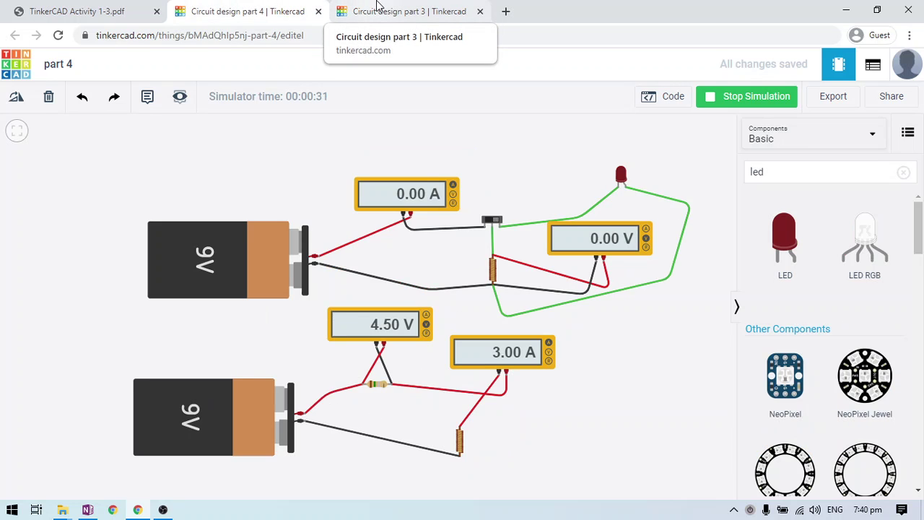
# Step: Restart the simulation and download a snapshot of the Part 4 design
pyautogui.click(733, 107)
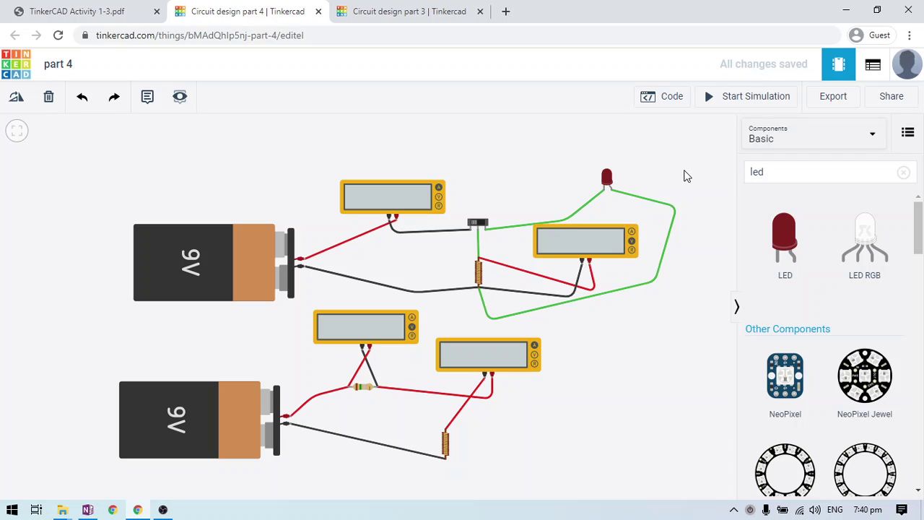
pyautogui.click(729, 96)
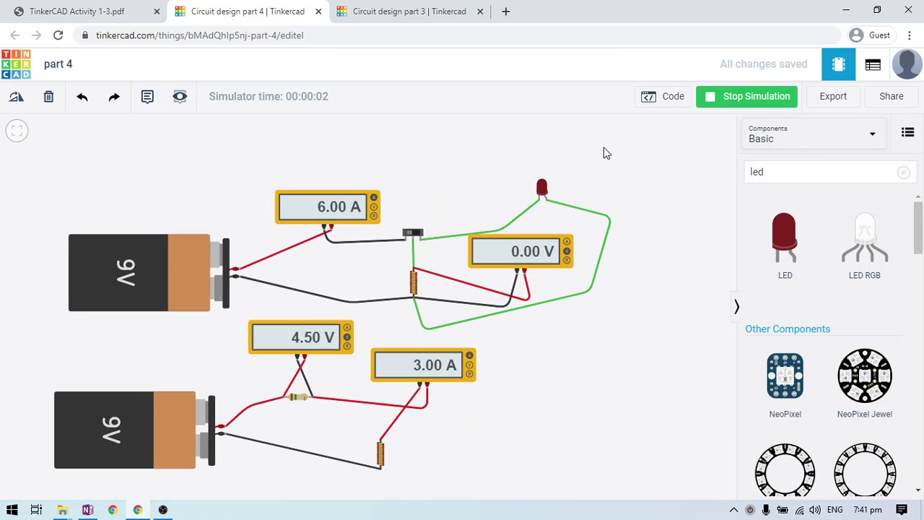
pyautogui.click(887, 101)
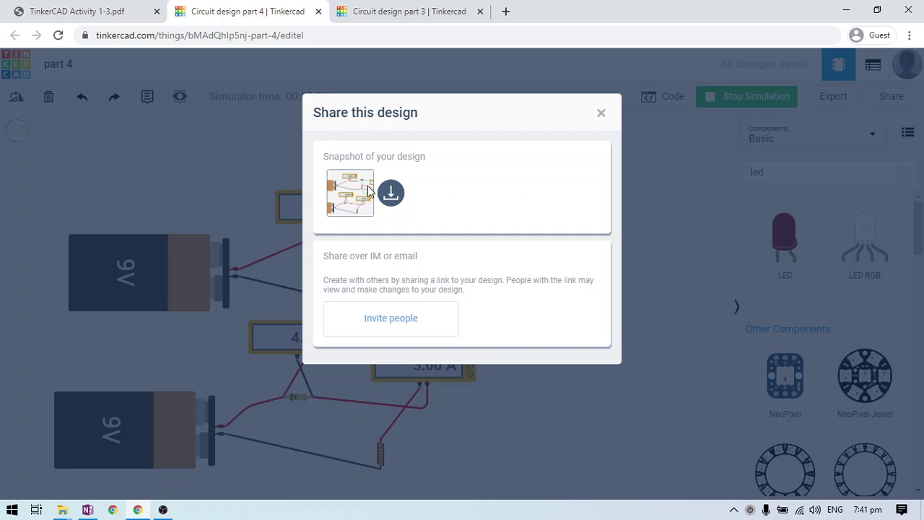
pyautogui.click(391, 194)
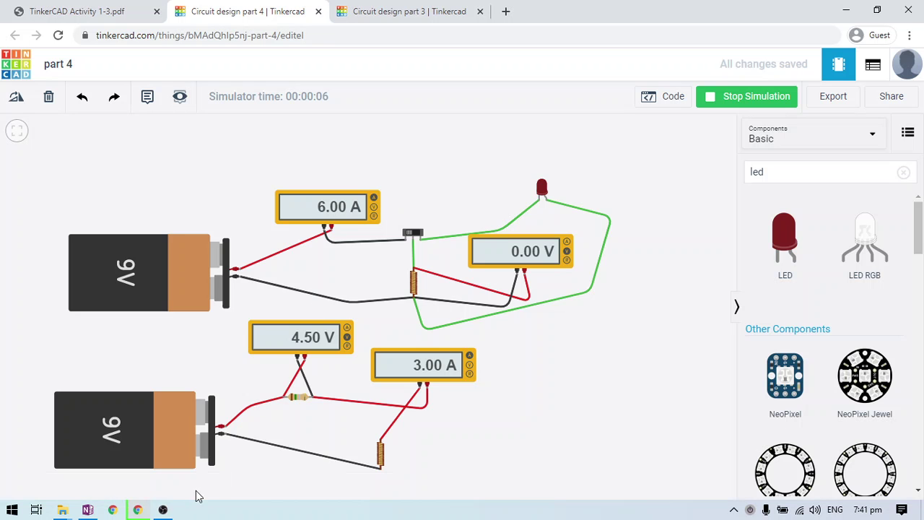
# Step: Check the submission instructions in the activity PDF, view the downloaded part 4.png in Photos, and close it
pyautogui.click(76, 11)
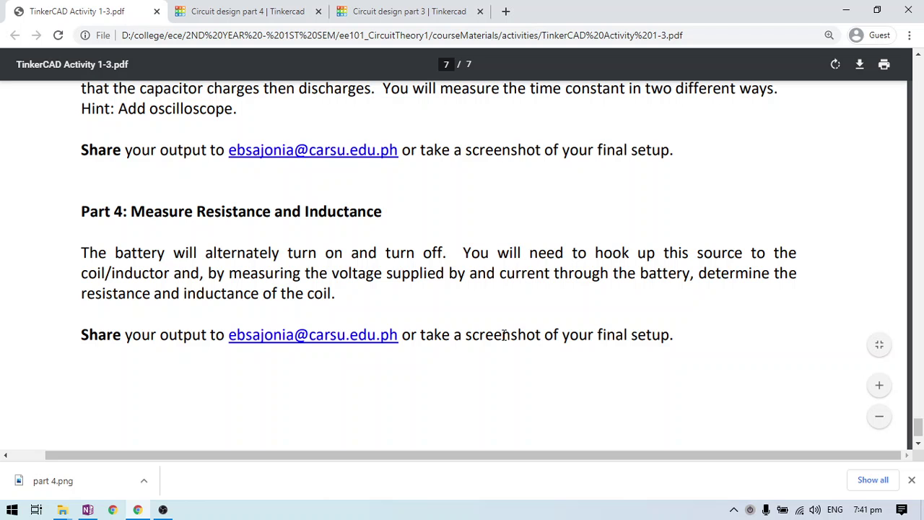
pyautogui.click(44, 484)
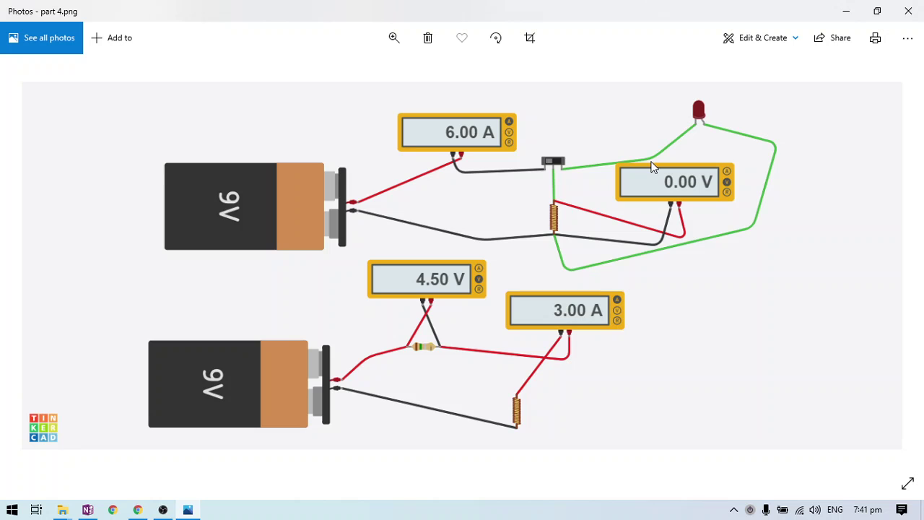
pyautogui.click(908, 10)
# Step: Invite people to the Part 4 design and copy its collaboration link
pyautogui.click(400, 11)
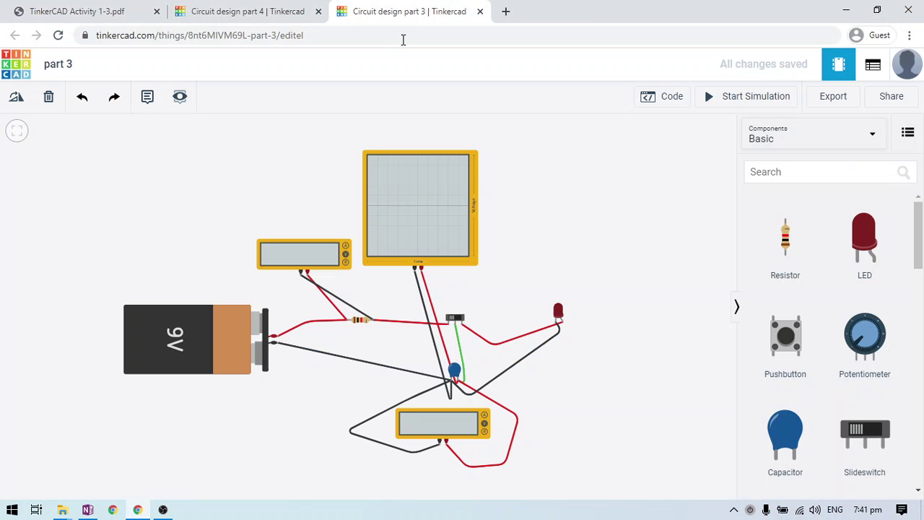
pyautogui.click(233, 9)
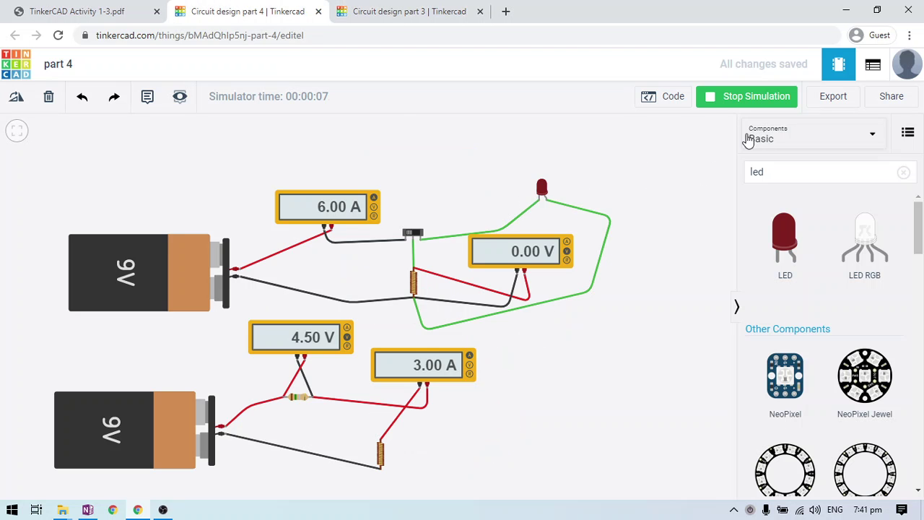
pyautogui.click(890, 97)
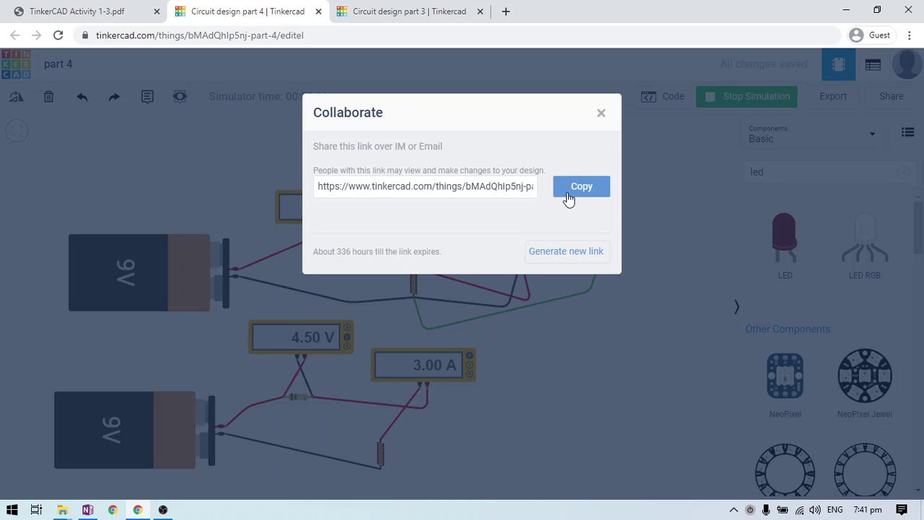
pyautogui.click(574, 189)
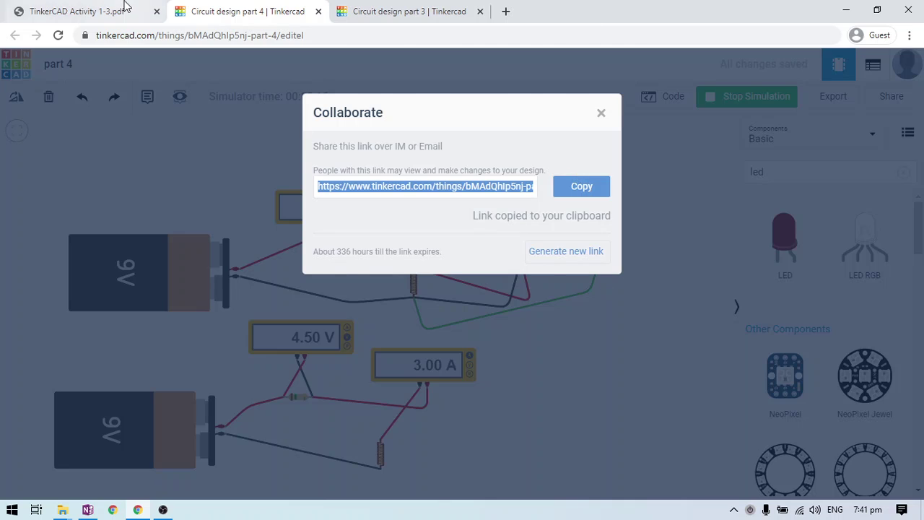
# Step: Check the submission e-mail in the activity PDF, copy the Part 4 collaboration link again, and close the sharing dialog
pyautogui.click(80, 11)
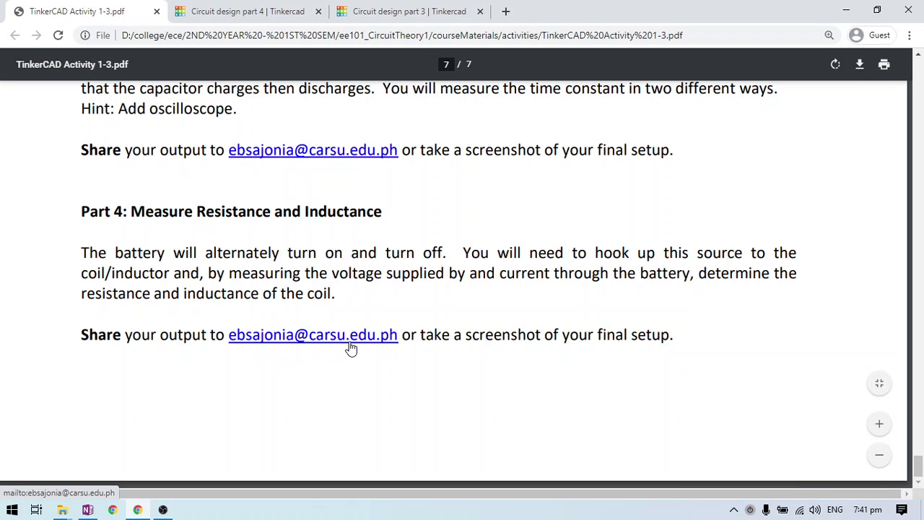
pyautogui.click(395, 8)
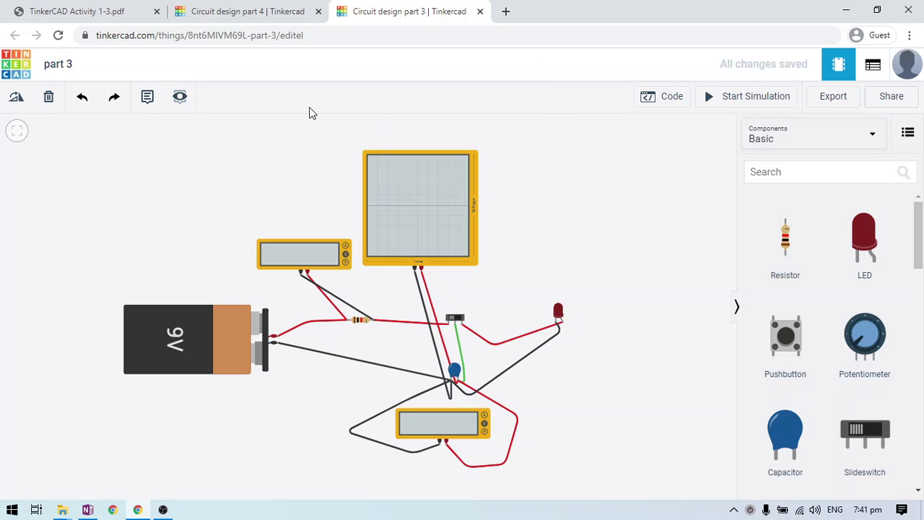
pyautogui.click(248, 11)
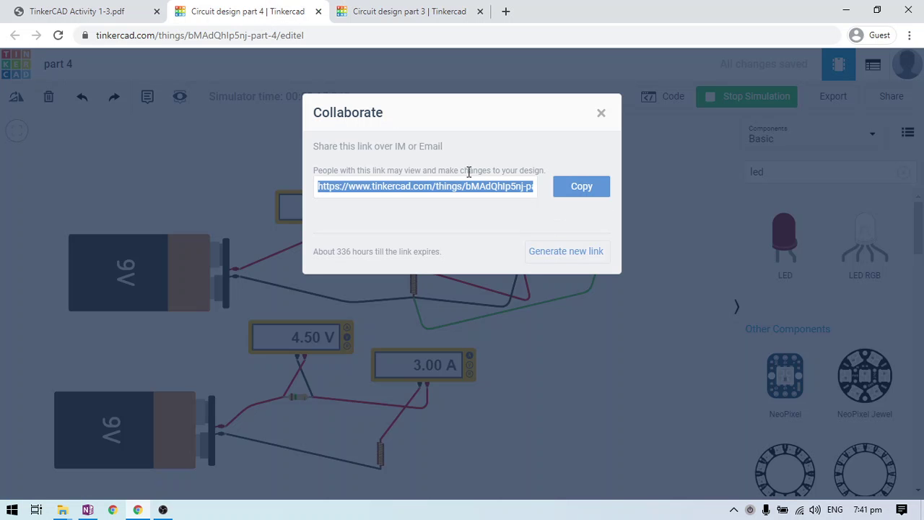
pyautogui.click(581, 191)
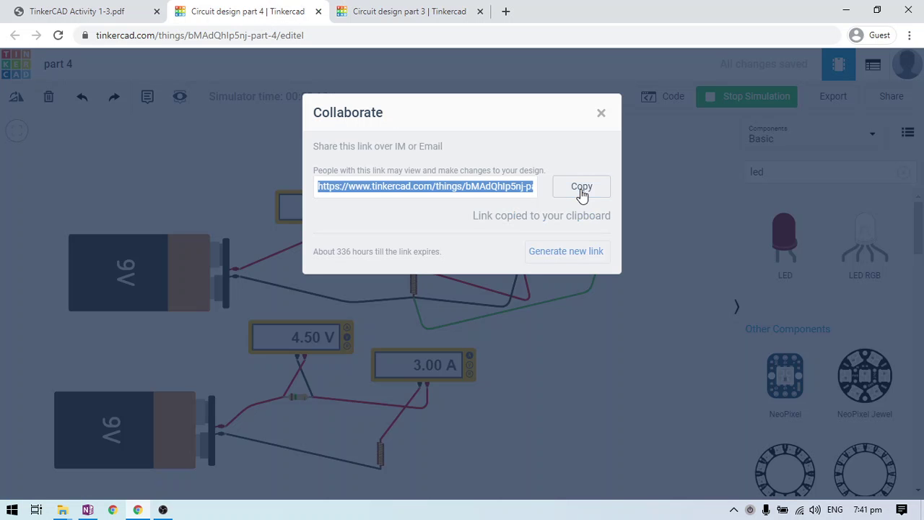
pyautogui.click(601, 114)
# Step: Review the final activity instructions in the PDF and return to the Part 4 circuit
pyautogui.click(114, 7)
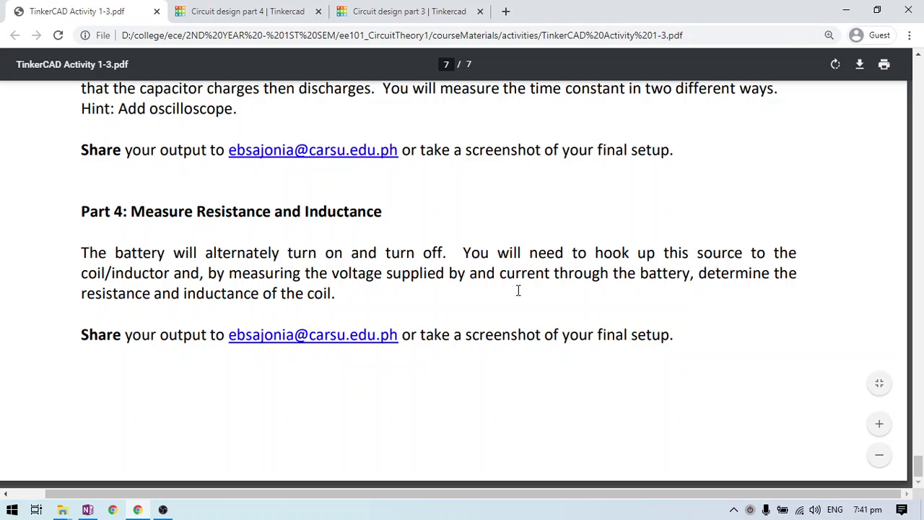
pyautogui.scroll(8, 518, 291)
pyautogui.scroll(-7, 681, 299)
pyautogui.scroll(5, 681, 299)
pyautogui.scroll(-5, 686, 310)
pyautogui.click(259, 10)
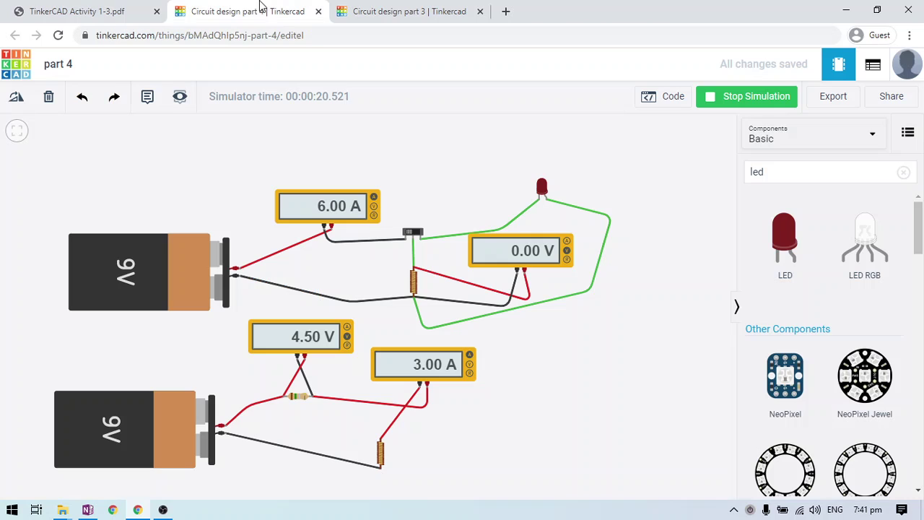